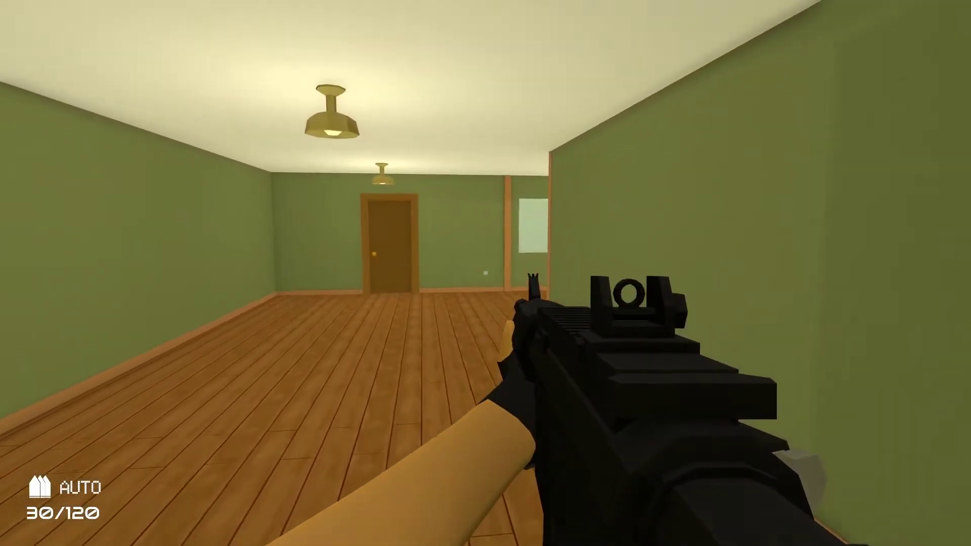
pyautogui.rightClick(486, 273)
pyautogui.press('w')
pyautogui.click(485, 273)
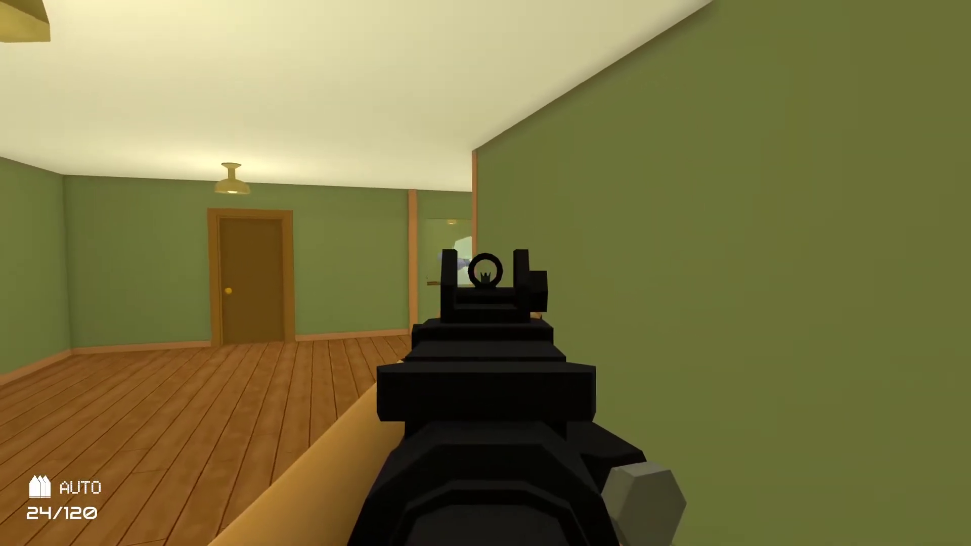
pyautogui.moveTo(486, 273); pyautogui.dragTo(486, 273)
pyautogui.press('w')
pyautogui.rightClick(485, 273)
pyautogui.rightClick(486, 273)
pyautogui.press('w')
pyautogui.rightClick(485, 273)
pyautogui.press('2')
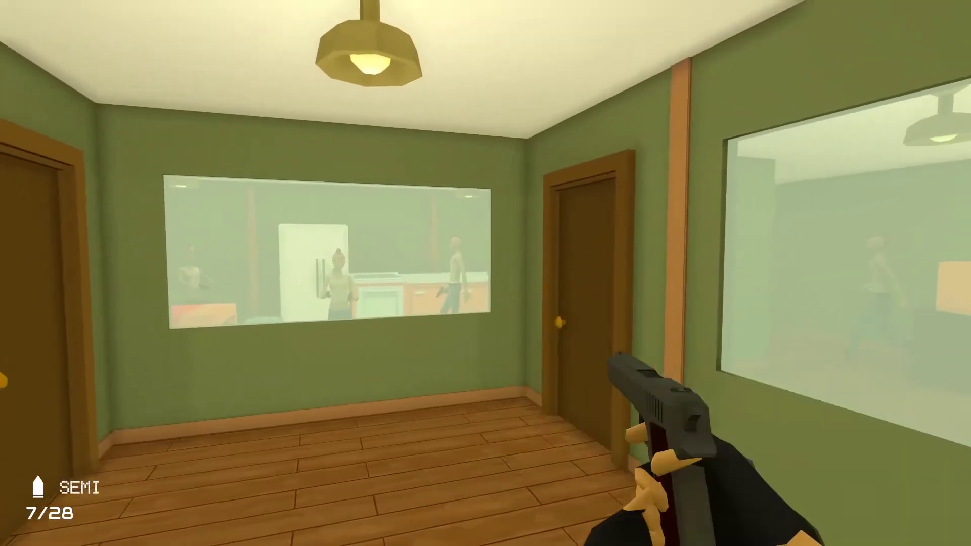
pyautogui.rightClick(485, 273)
pyautogui.click(486, 273)
pyautogui.click(486, 273)
pyautogui.click(485, 273)
pyautogui.click(486, 274)
pyautogui.click(485, 273)
pyautogui.click(485, 273)
pyautogui.click(486, 273)
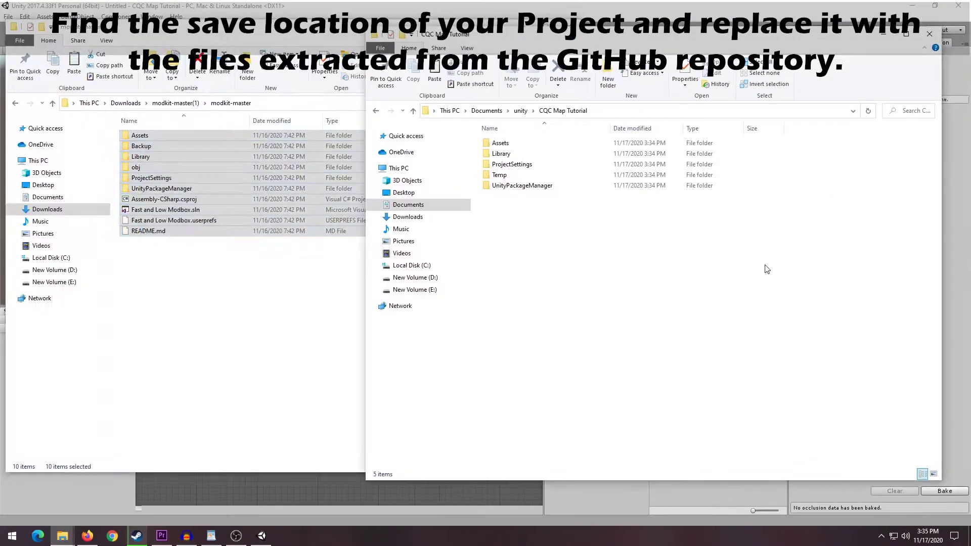
# Paste the extracted modkit-master files into the CQC Map Tutorial project folder
pyautogui.hotkey('ctrl', 'v')
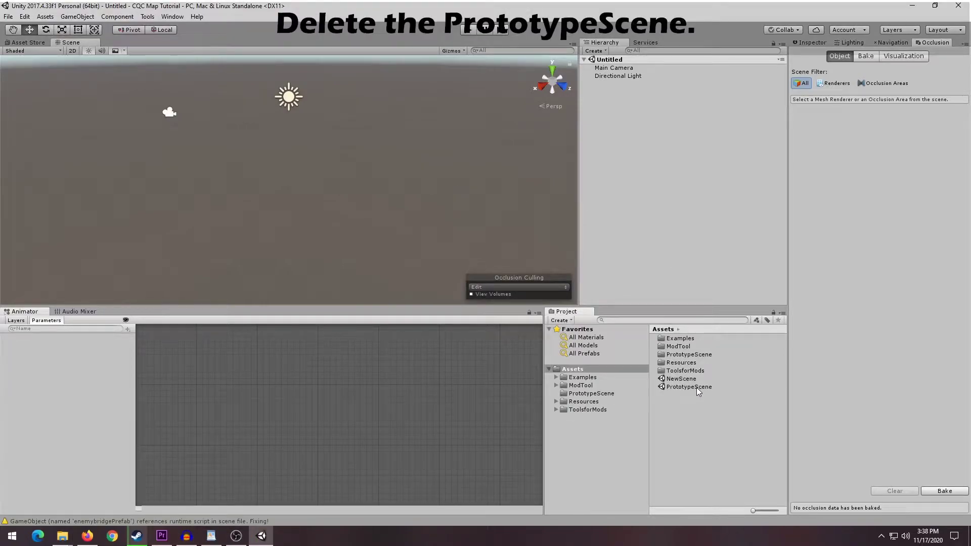
# Delete the PrototypeScene scene file from Assets and open NewScene
pyautogui.click(696, 388)
pyautogui.press('Delete')
pyautogui.press('Return')
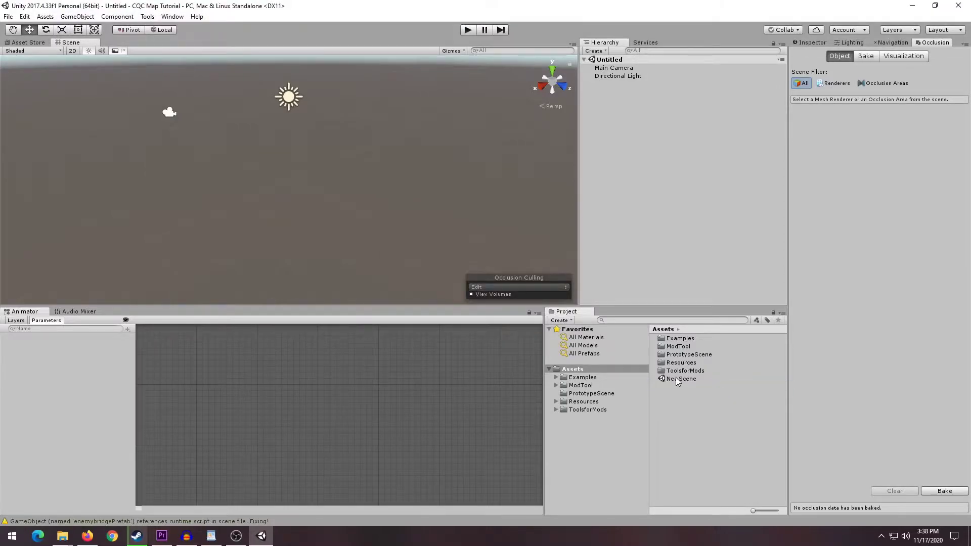
pyautogui.doubleClick(675, 378)
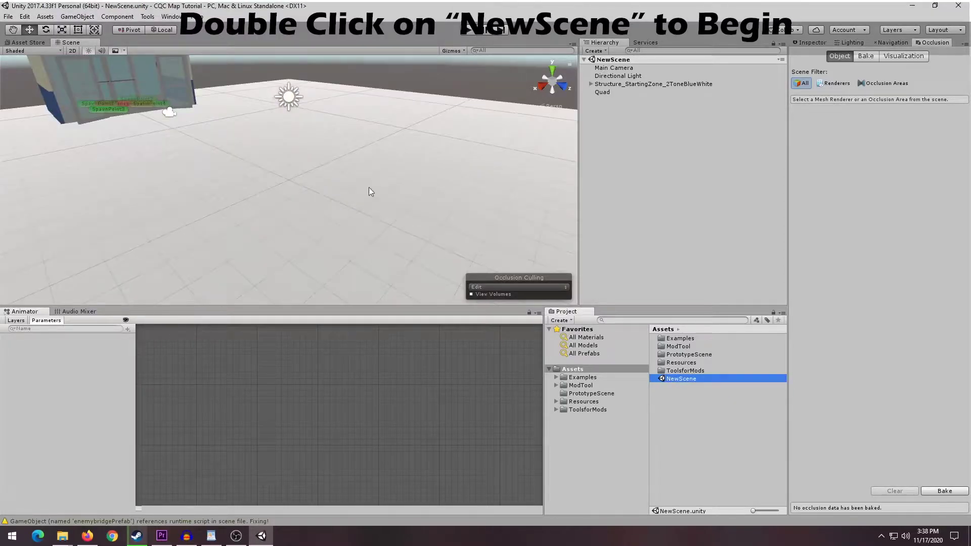
# Switch the scene view to a top-down orthographic view
pyautogui.scroll(-6, 331, 179)
pyautogui.moveTo(236, 173); pyautogui.dragTo(404, 184, button='right')
pyautogui.moveTo(167, 195); pyautogui.dragTo(275, 200, button='middle')
pyautogui.keyDown('alt'); pyautogui.moveTo(276, 200); pyautogui.dragTo(443, 192); pyautogui.keyUp('alt')
pyautogui.click(540, 84)
pyautogui.moveTo(420, 154); pyautogui.dragTo(433, 153, button='middle')
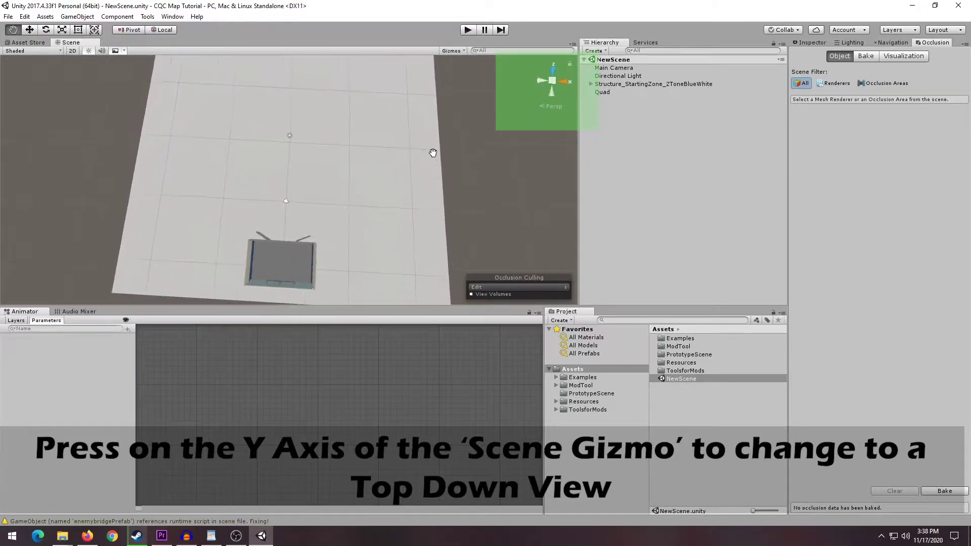
pyautogui.click(539, 80)
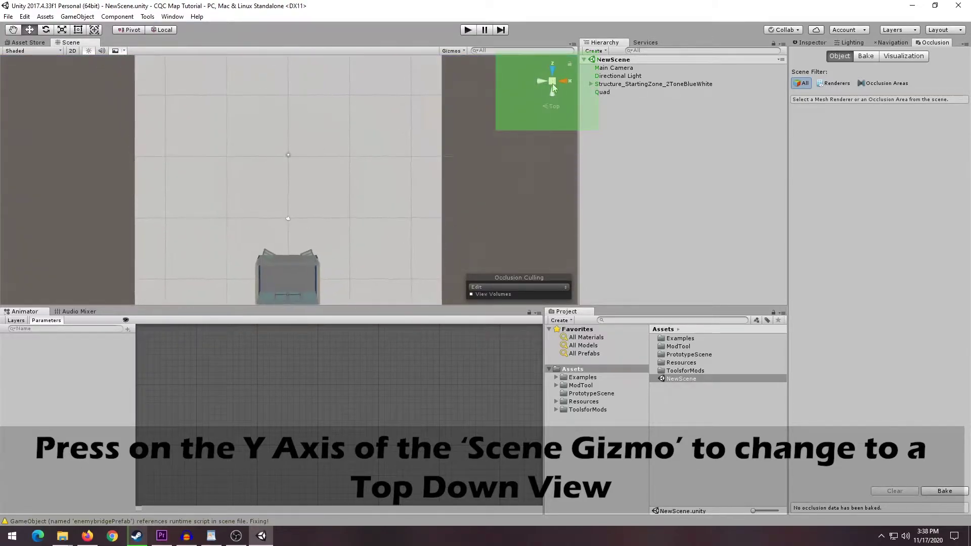
pyautogui.click(553, 81)
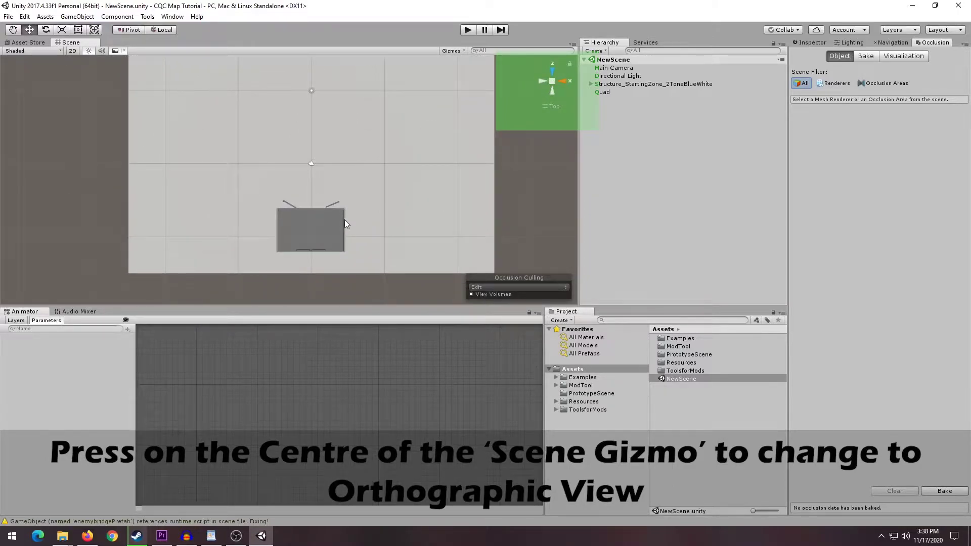
# Enlarge the scene view and delete the default Structure_StartingZone_2ToneBlueWhite object from the scene
pyautogui.click(344, 224)
pyautogui.moveTo(350, 228); pyautogui.dragTo(241, 229)
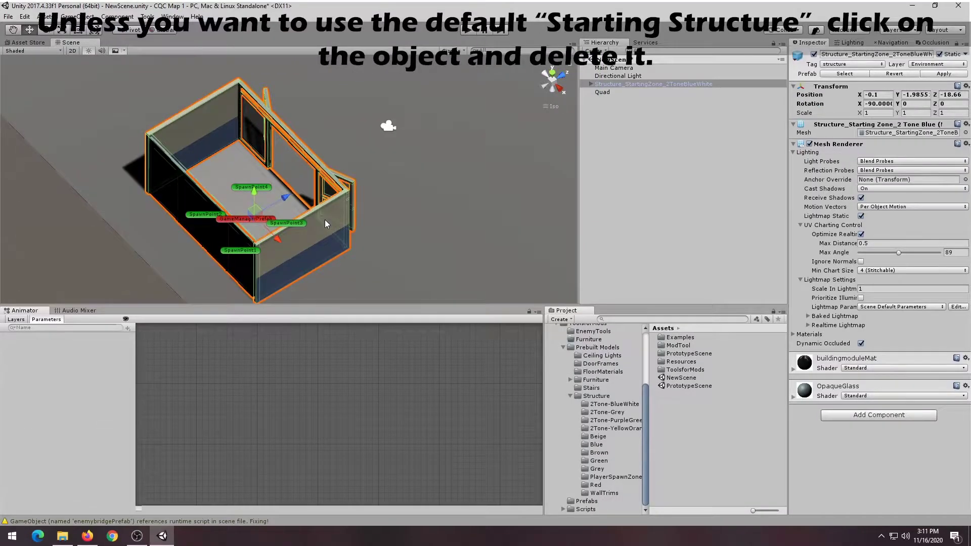
pyautogui.scroll(3, 324, 219)
pyautogui.moveTo(324, 219); pyautogui.dragTo(255, 181, button='right')
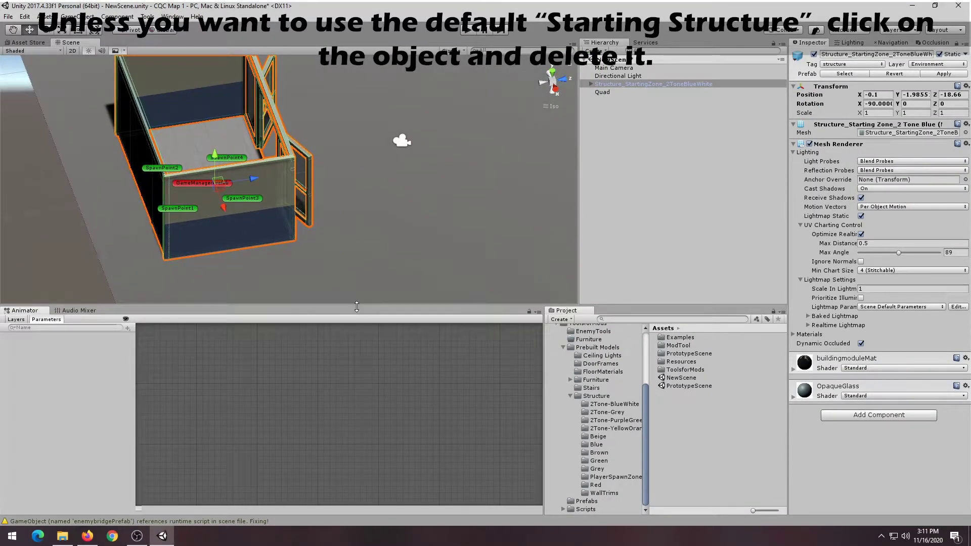
pyautogui.moveTo(357, 306); pyautogui.dragTo(357, 379)
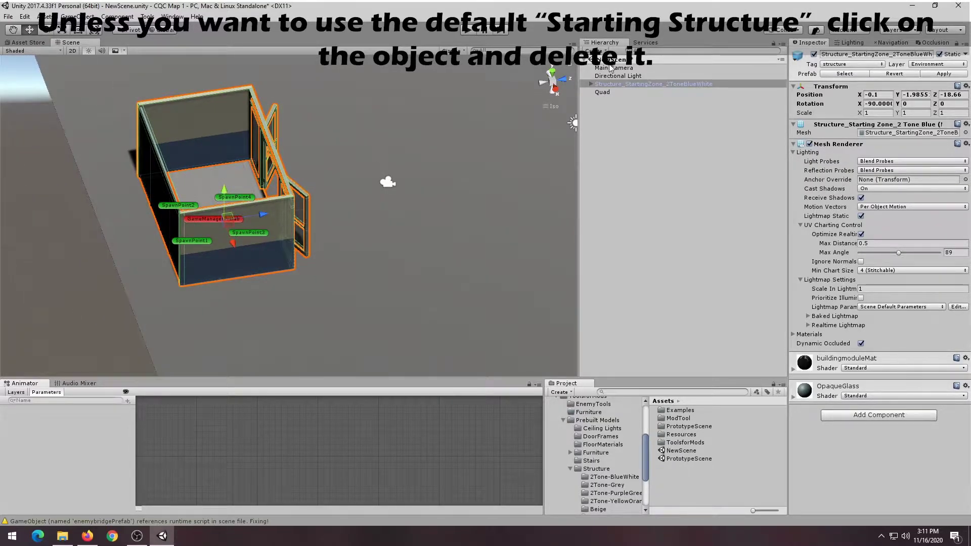
pyautogui.click(614, 84)
pyautogui.press('Delete')
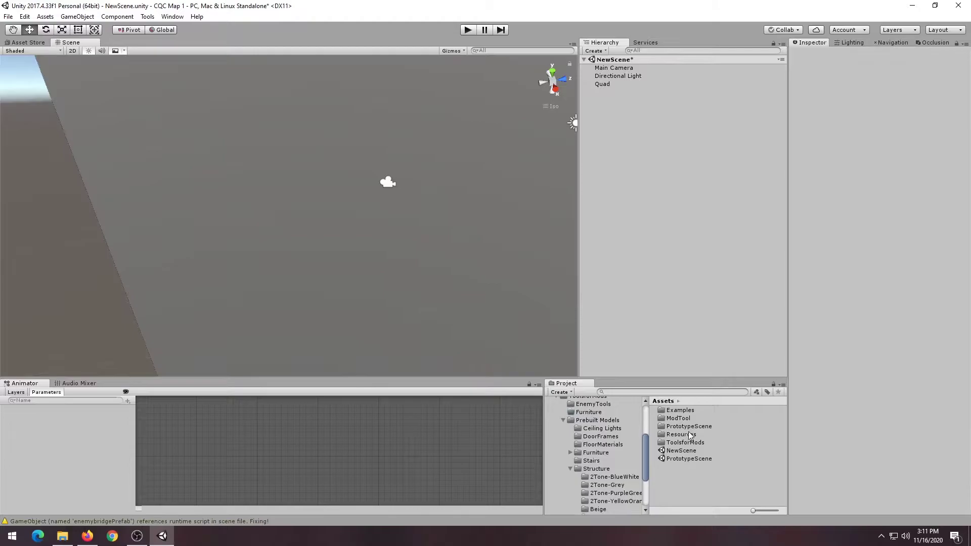
# Open the PlayerSpawnZones folder of the prebuilt Structure models and widen the project folder list to show full names
pyautogui.scroll(-1, 612, 471)
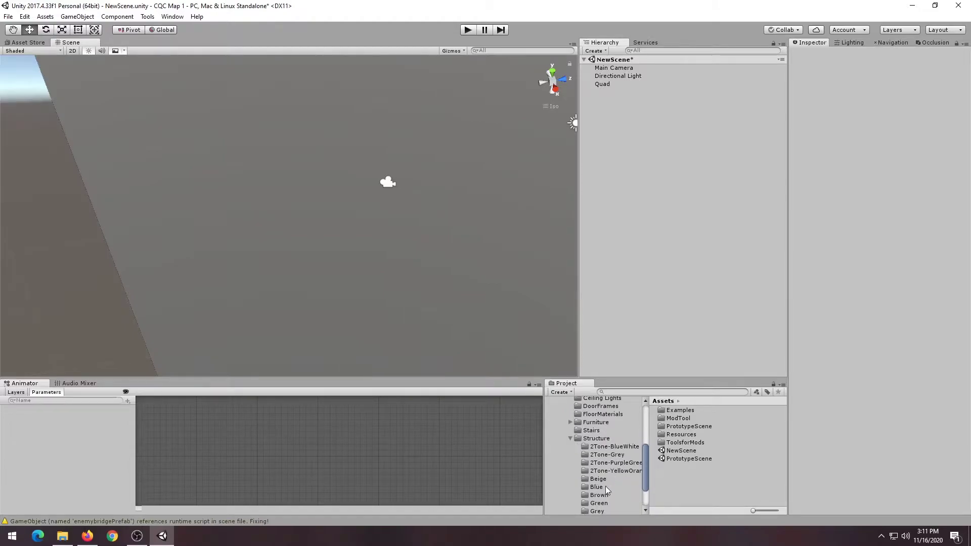
pyautogui.click(607, 504)
pyautogui.scroll(-1, 622, 478)
pyautogui.click(613, 490)
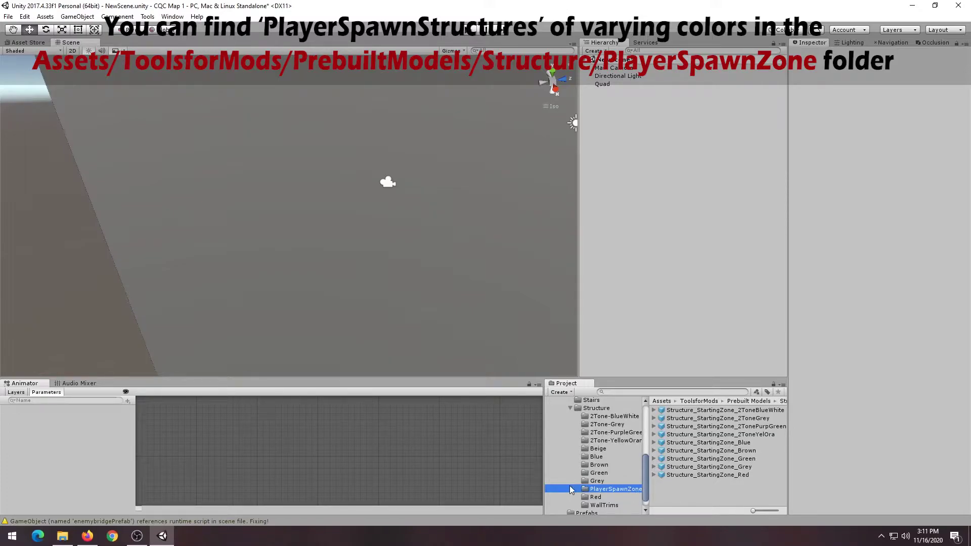
pyautogui.moveTo(543, 485); pyautogui.dragTo(520, 486)
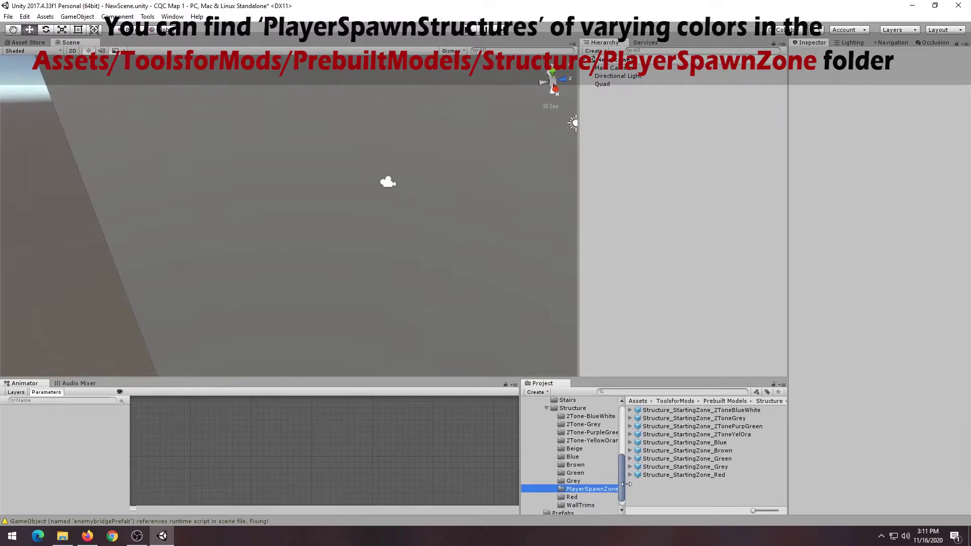
pyautogui.moveTo(622, 488); pyautogui.dragTo(645, 489)
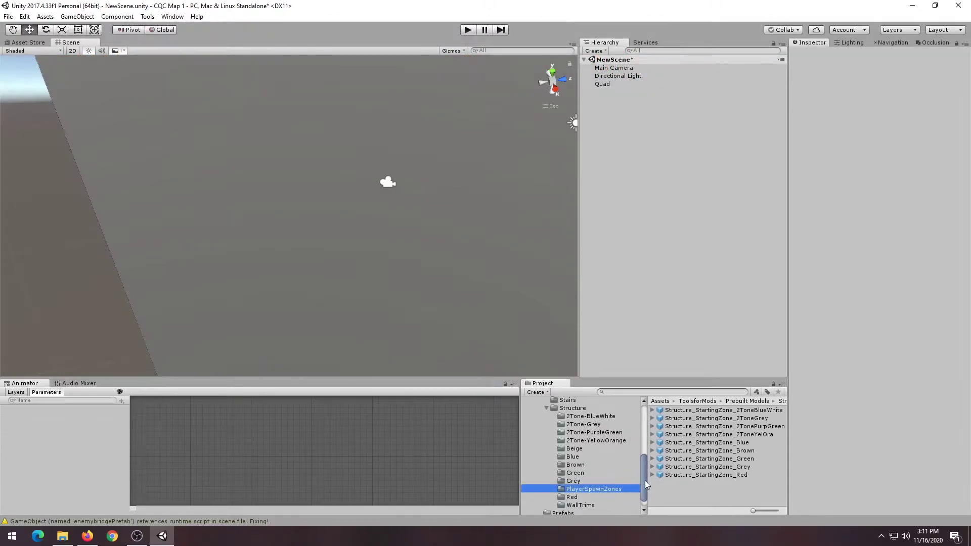
# Place the Structure_StartingZone_Green prefab in the scene at about X -2.94, Z -18.74
pyautogui.moveTo(713, 459); pyautogui.dragTo(219, 217)
pyautogui.moveTo(241, 205); pyautogui.dragTo(288, 257, button='middle')
pyautogui.moveTo(289, 257); pyautogui.dragTo(450, 305, button='right')
pyautogui.scroll(-10, 451, 306)
pyautogui.moveTo(351, 266); pyautogui.dragTo(343, 326, button='middle')
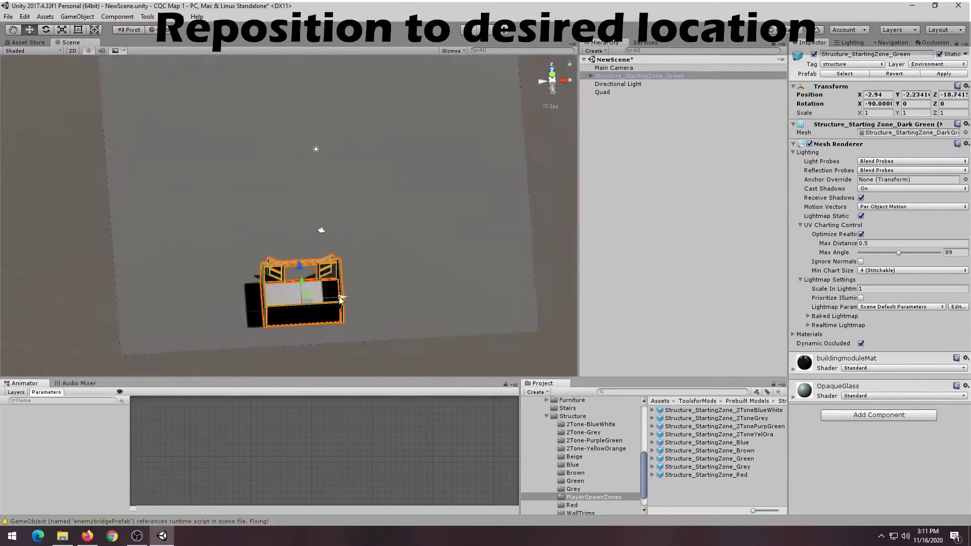
# Move the green starting structure along the X axis to about -15.23, near the corner of the floor
pyautogui.moveTo(337, 308); pyautogui.dragTo(235, 313)
pyautogui.scroll(-10, 328, 299)
pyautogui.moveTo(356, 273); pyautogui.dragTo(360, 318, button='right')
pyautogui.moveTo(347, 277)
pyautogui.mouseDown(button='middle')
pyautogui.moveTo(347, 269)
pyautogui.moveTo(356, 283)
pyautogui.mouseUp(button='middle')
pyautogui.moveTo(286, 275); pyautogui.dragTo(284, 281)
pyautogui.moveTo(298, 281); pyautogui.dragTo(354, 244, button='middle')
pyautogui.scroll(5, 372, 280)
pyautogui.scroll(4, 354, 243)
pyautogui.moveTo(356, 245); pyautogui.dragTo(383, 268, button='right')
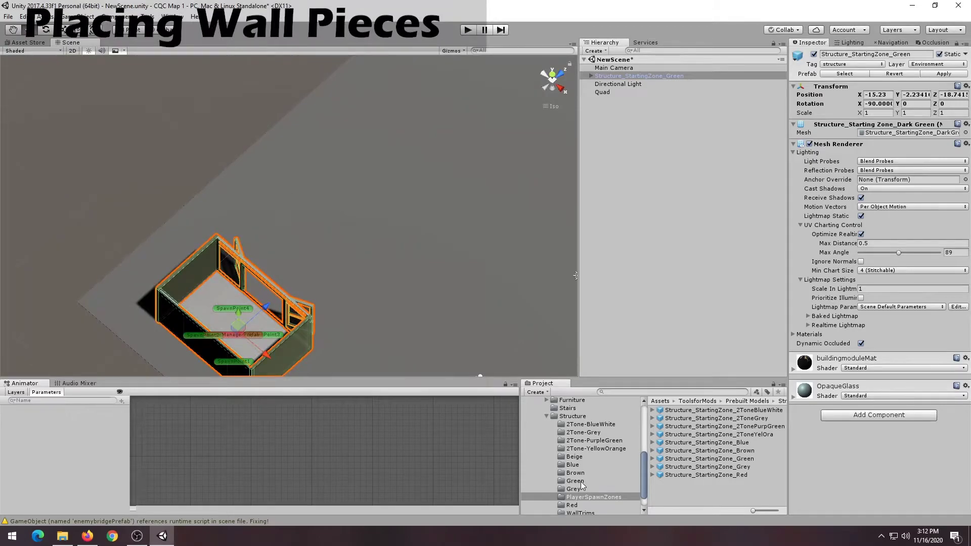
# Place a Walls_Green piece from the Green structure folder in the scene and set its Y rotation to 90
pyautogui.click(582, 484)
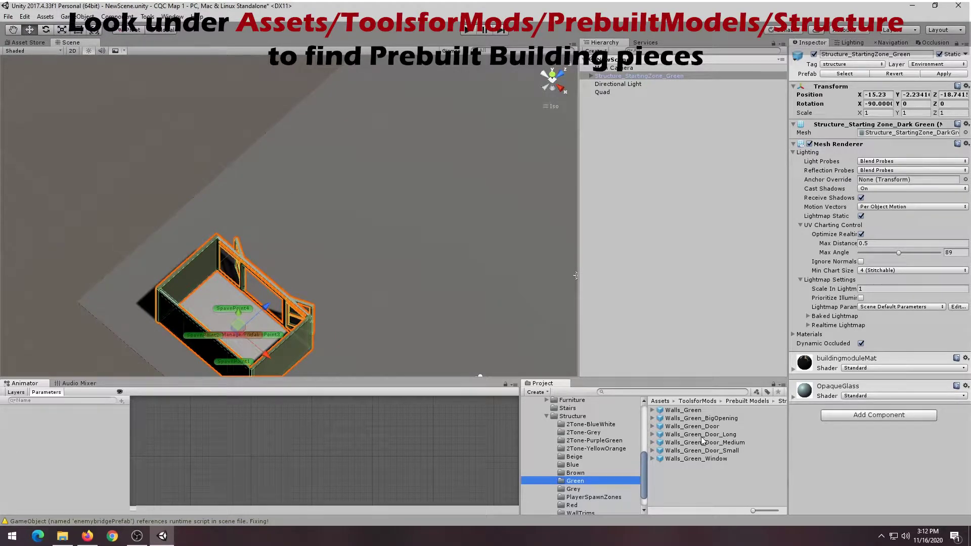
pyautogui.moveTo(691, 413); pyautogui.dragTo(401, 245)
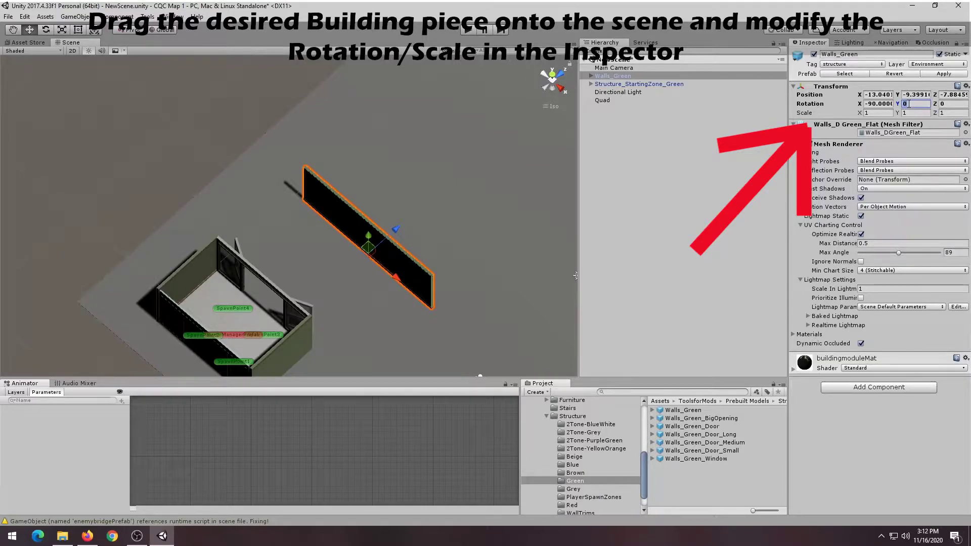
pyautogui.write('90')
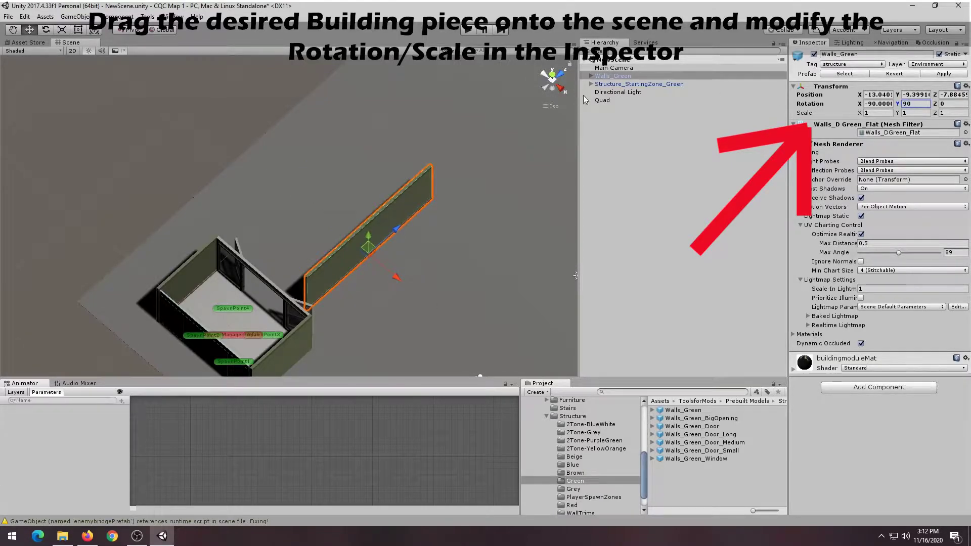
# Align the Walls_Green piece with the starting structure's outer side wall at X -19.8, Z -9.88 in top view
pyautogui.click(554, 76)
pyautogui.moveTo(392, 167); pyautogui.dragTo(300, 183)
pyautogui.scroll(6, 300, 183)
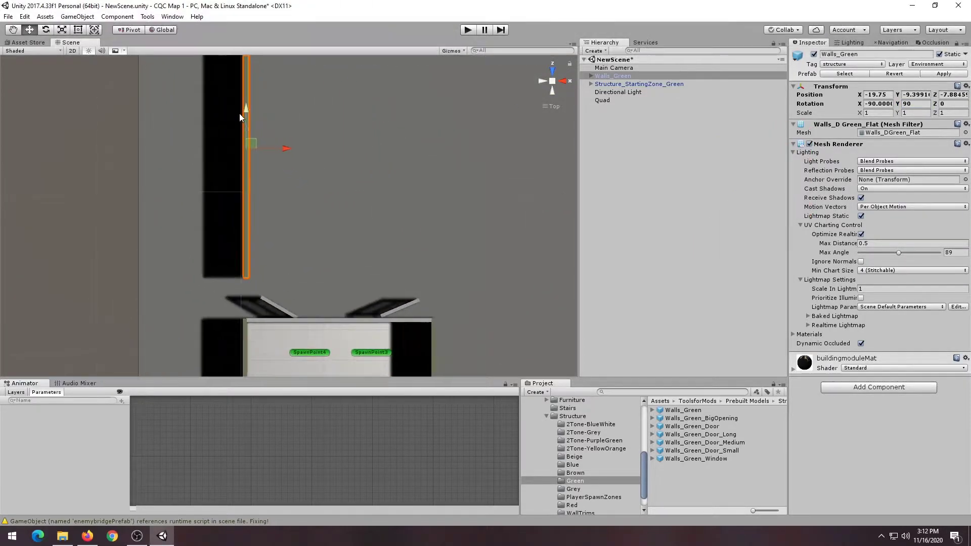
pyautogui.moveTo(245, 110); pyautogui.dragTo(250, 147)
pyautogui.moveTo(258, 143); pyautogui.dragTo(303, 87, button='middle')
pyautogui.scroll(5, 313, 99)
pyautogui.scroll(3, 314, 100)
pyautogui.moveTo(327, 95); pyautogui.dragTo(326, 97)
pyautogui.moveTo(323, 98); pyautogui.dragTo(326, 145, button='middle')
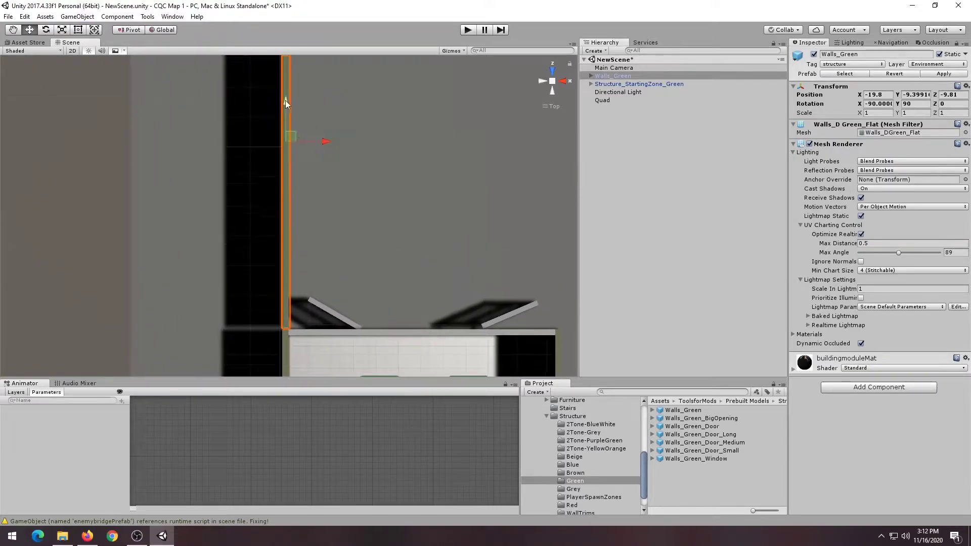
pyautogui.moveTo(284, 98); pyautogui.dragTo(286, 101)
pyautogui.scroll(-6, 286, 203)
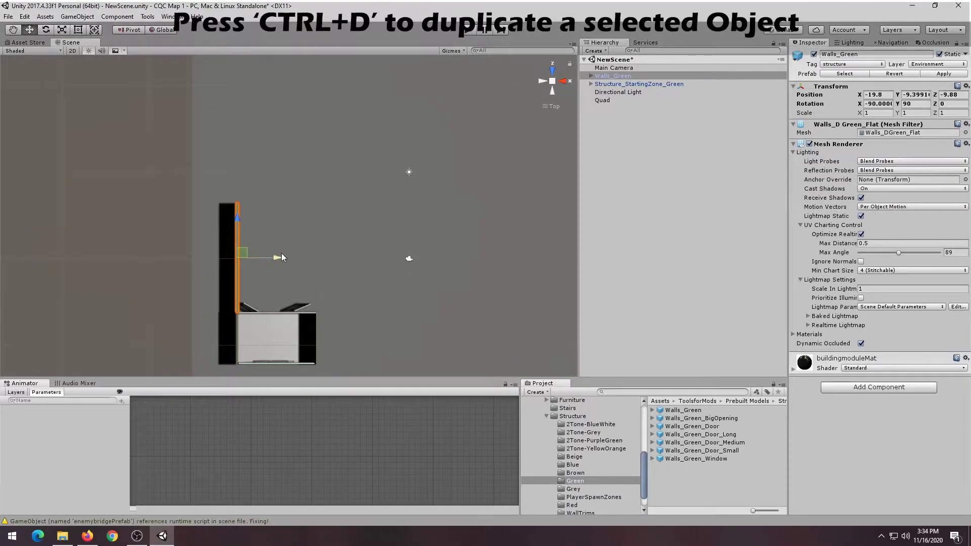
# Duplicate the green wall and move the copy along X to the opposite side of the starting structure
pyautogui.hotkey('ctrl', 'd')
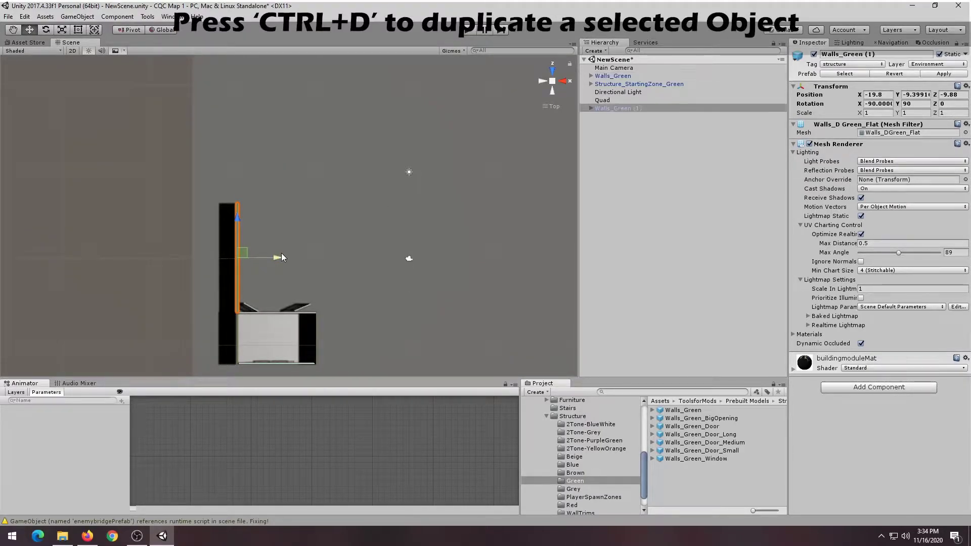
pyautogui.moveTo(281, 257); pyautogui.dragTo(354, 258)
pyautogui.scroll(15, 351, 258)
pyautogui.scroll(-15, 351, 237)
pyautogui.press('f')
# Place a Walls_Green_Window piece in the scene
pyautogui.moveTo(696, 459); pyautogui.dragTo(526, 182)
pyautogui.click(591, 76)
pyautogui.click(591, 76)
# Add a Walls_Green_Door piece beyond the starting corridor, duplicate it and move the copy along Z
pyautogui.moveTo(683, 410); pyautogui.dragTo(212, 233)
pyautogui.click(552, 71)
pyautogui.scroll(-5, 397, 201)
pyautogui.hotkey('ctrl', 'd')
pyautogui.moveTo(353, 237); pyautogui.dragTo(353, 144)
# Place a Walls_Green_Door_Small piece in the scene
pyautogui.moveTo(701, 451); pyautogui.dragTo(183, 193)
pyautogui.click(552, 71)
pyautogui.keyDown('alt'); pyautogui.moveTo(287, 204); pyautogui.dragTo(152, 111); pyautogui.keyUp('alt')
# Move the original Walls_Green side wall along Z and stretch it lengthwise
pyautogui.click(234, 187)
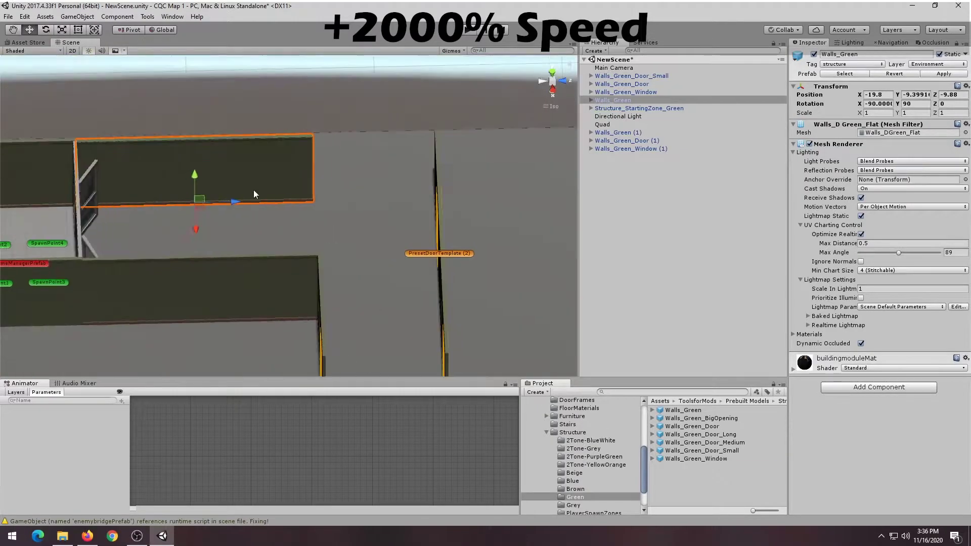
pyautogui.moveTo(234, 202); pyautogui.dragTo(298, 202)
pyautogui.press('r')
pyautogui.moveTo(296, 199); pyautogui.dragTo(320, 198)
pyautogui.press('w')
# Place another Walls_Green piece, set its Y rotation to 90 and duplicate it twice
pyautogui.keyDown('alt'); pyautogui.moveTo(263, 167); pyautogui.dragTo(385, 283); pyautogui.keyUp('alt')
pyautogui.moveTo(683, 410); pyautogui.dragTo(418, 157)
pyautogui.click(917, 103)
pyautogui.write('90')
pyautogui.hotkey('ctrl', 'd')
pyautogui.hotkey('ctrl', 'd')
# Add a Walls_Green_Window piece between the two door walls, with its X scale at about 1.637
pyautogui.moveTo(696, 459); pyautogui.dragTo(309, 195)
pyautogui.click(552, 72)
pyautogui.scroll(3, 335, 263)
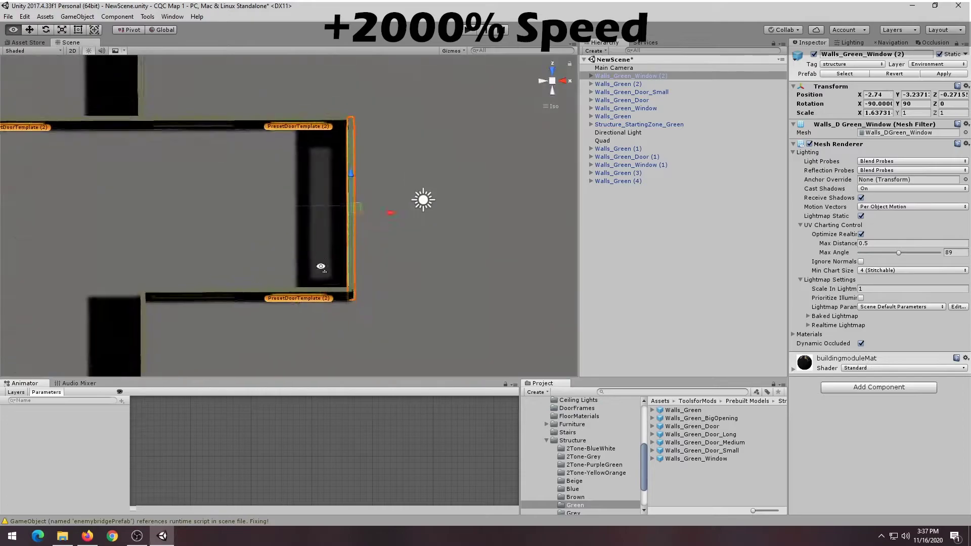
# Add a further Walls_Green piece with a Y rotation of 90, move it along Z and duplicate it
pyautogui.scroll(-4, 383, 213)
pyautogui.moveTo(683, 410); pyautogui.dragTo(370, 190)
pyautogui.click(915, 104)
pyautogui.write('90')
pyautogui.scroll(5, 370, 212)
pyautogui.moveTo(404, 278); pyautogui.dragTo(373, 115)
pyautogui.hotkey('ctrl', 'd')
pyautogui.scroll(-5, 322, 152)
# Place another Walls_Green_Door piece, duplicate it and move the copy along Z
pyautogui.moveTo(692, 427); pyautogui.dragTo(371, 253)
pyautogui.scroll(5, 381, 249)
pyautogui.scroll(-5, 303, 354)
pyautogui.hotkey('ctrl', 'd')
pyautogui.moveTo(311, 295); pyautogui.dragTo(311, 77)
# Place a Walls_Green_Window piece with a Y rotation of 90, duplicate it and move the copy into place
pyautogui.moveTo(696, 459); pyautogui.dragTo(445, 162)
pyautogui.click(915, 103)
pyautogui.write('90')
pyautogui.moveTo(493, 206); pyautogui.dragTo(471, 205)
pyautogui.hotkey('ctrl', 'd')
pyautogui.moveTo(425, 166); pyautogui.dragTo(408, 253)
# Add one more Walls_Green piece to the layout and duplicate it
pyautogui.moveTo(683, 411); pyautogui.dragTo(283, 102)
pyautogui.scroll(3, 305, 318)
pyautogui.scroll(-6, 319, 311)
pyautogui.hotkey('ctrl', 'd')
pyautogui.scroll(5, 296, 152)
# Duplicate a green door wall and move the copy to another opening of the layout
pyautogui.click(282, 319)
pyautogui.moveTo(296, 354); pyautogui.dragTo(253, 354, button='middle')
pyautogui.hotkey('ctrl', 'd')
pyautogui.moveTo(286, 90); pyautogui.dragTo(362, 211)
pyautogui.scroll(-5, 340, 203)
pyautogui.click(340, 174)
# Duplicate green pieces for the remaining sides, placing the last Walls_Green copy at about X 5.48, Z 11.45
pyautogui.click(295, 302)
pyautogui.hotkey('ctrl', 'd')
pyautogui.keyDown('alt'); pyautogui.moveTo(295, 302); pyautogui.dragTo(307, 199); pyautogui.keyUp('alt')
pyautogui.press('w')
pyautogui.moveTo(323, 199); pyautogui.dragTo(465, 202)
pyautogui.hotkey('ctrl', 'd')
pyautogui.moveTo(465, 202); pyautogui.dragTo(170, 198)
pyautogui.keyDown('alt'); pyautogui.moveTo(170, 198); pyautogui.dragTo(337, 161); pyautogui.keyUp('alt')
pyautogui.scroll(-3, 337, 161)
pyautogui.keyDown('alt'); pyautogui.moveTo(367, 252); pyautogui.dragTo(556, 227); pyautogui.keyUp('alt')
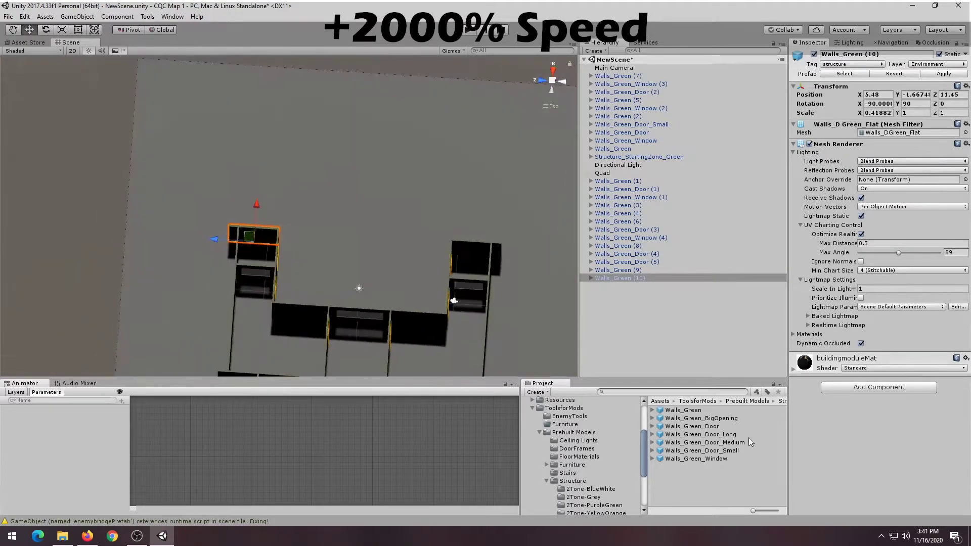
# Place a Walls_Green_Door_Long piece, set its Y rotation to 90 and align it with the adjoining walls in top view
pyautogui.moveTo(701, 434); pyautogui.dragTo(354, 237)
pyautogui.click(915, 104)
pyautogui.write('90')
pyautogui.click(553, 74)
pyautogui.scroll(4, 366, 192)
pyautogui.scroll(3, 366, 192)
pyautogui.moveTo(367, 192); pyautogui.dragTo(369, 291)
pyautogui.scroll(3, 369, 292)
pyautogui.moveTo(295, 147); pyautogui.dragTo(270, 187, button='middle')
pyautogui.moveTo(375, 323); pyautogui.dragTo(379, 322)
# Reposition the Walls_Green (9) piece along the layout's outer edge to about X 5.43, Z -8.61
pyautogui.scroll(-6, 336, 219)
pyautogui.click(330, 243)
pyautogui.moveTo(335, 219); pyautogui.dragTo(336, 123)
pyautogui.scroll(5, 324, 114)
pyautogui.moveTo(390, 305); pyautogui.dragTo(401, 327)
pyautogui.scroll(-8, 320, 268)
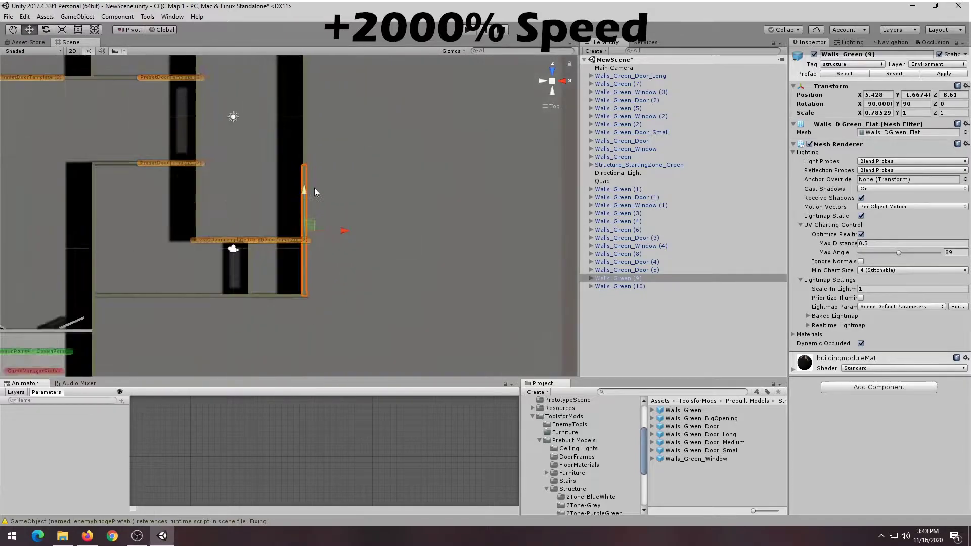
# Duplicate the Walls_Green (9) piece, set the copy's Y rotation to 0 and move it along the layout's outer edge
pyautogui.keyDown('alt'); pyautogui.moveTo(320, 268); pyautogui.dragTo(354, 213); pyautogui.keyUp('alt')
pyautogui.hotkey('ctrl', 'd')
pyautogui.click(915, 104)
pyautogui.write('0')
pyautogui.moveTo(283, 192); pyautogui.dragTo(229, 150)
# Add two more Walls_Green copies to the outer walls, placing the last at about X 10.05, Z 4.45 with Y rotation 90
pyautogui.click(553, 74)
pyautogui.hotkey('ctrl', 'd')
pyautogui.moveTo(253, 111); pyautogui.dragTo(299, 324)
pyautogui.hotkey('ctrl', 'd')
pyautogui.click(916, 103)
pyautogui.write('90')
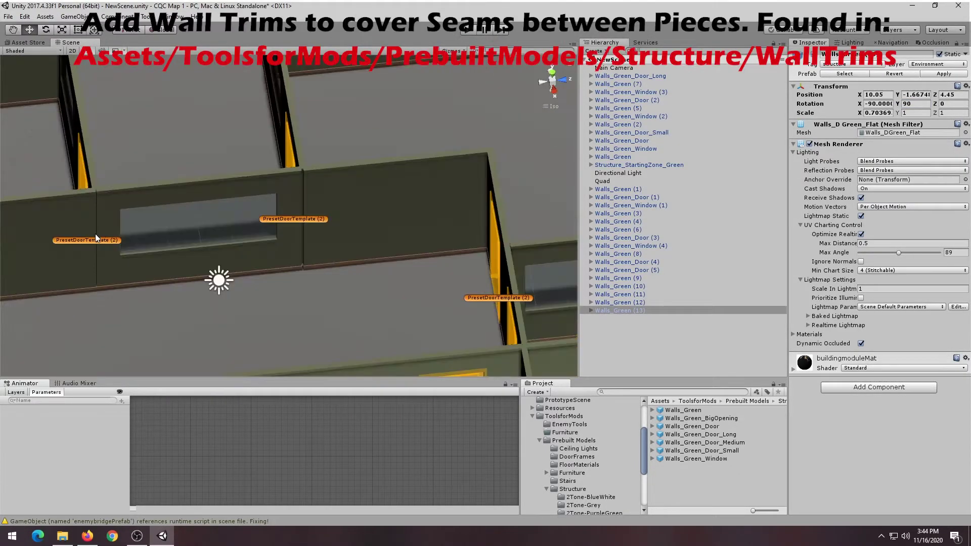
# Place a WallTrim_Brown piece from the WallTrims folder over the seam at one end of the window wall
pyautogui.scroll(-2, 582, 463)
pyautogui.scroll(-3, 582, 462)
pyautogui.click(590, 496)
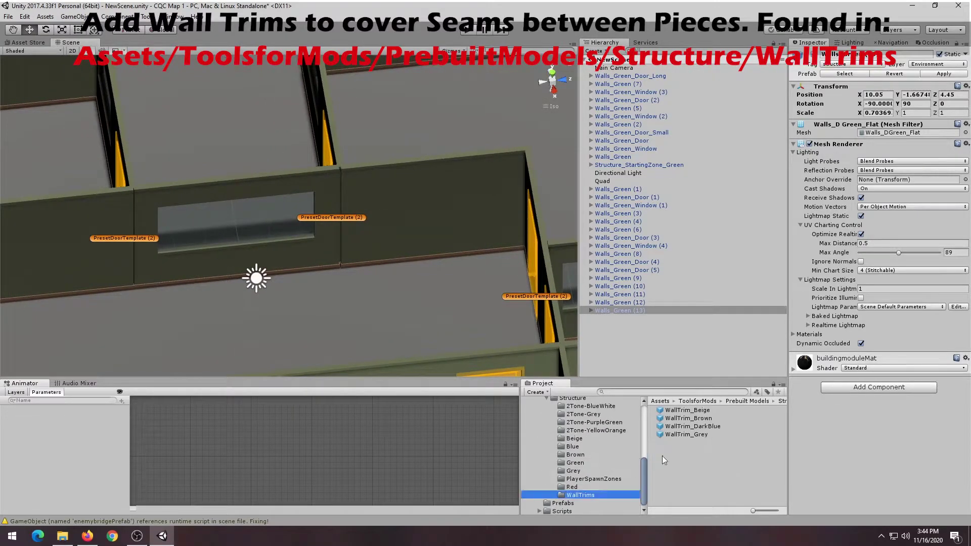
pyautogui.moveTo(697, 422); pyautogui.dragTo(343, 240)
# Duplicate the brown wall trim and move the copy over the seam at the window wall's other end
pyautogui.hotkey('ctrl', 'd')
pyautogui.moveTo(301, 270); pyautogui.dragTo(187, 282)
pyautogui.hotkey('ctrl', 'z')
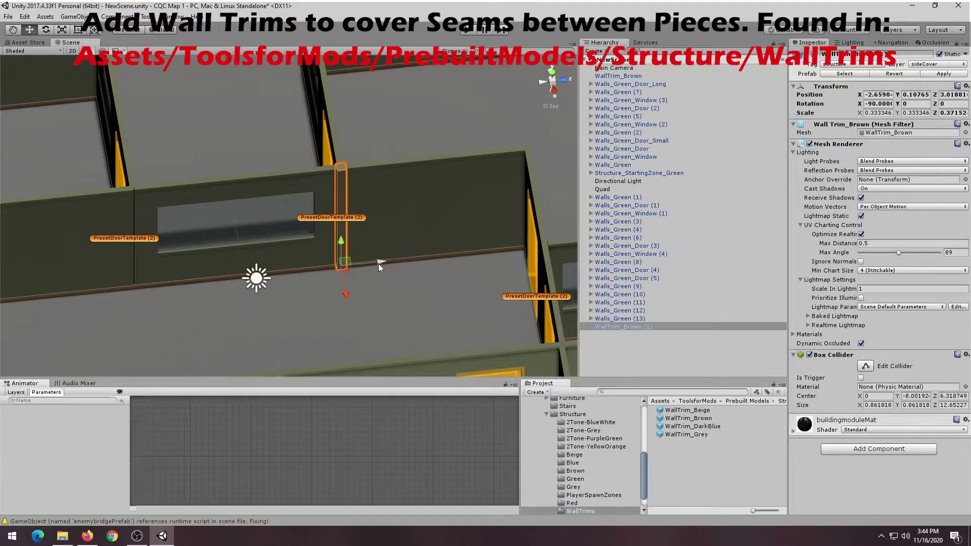
pyautogui.moveTo(378, 263); pyautogui.dragTo(171, 281)
# Enable Doorhandle Right and set Dooropen Angle to Max 170 for the door in Walls_Green_Door_Small
pyautogui.scroll(-5, 171, 281)
pyautogui.moveTo(172, 281); pyautogui.dragTo(456, 334, button='right')
pyautogui.scroll(5, 344, 226)
pyautogui.scroll(-8, 455, 334)
pyautogui.scroll(2, 399, 233)
pyautogui.moveTo(398, 234); pyautogui.dragTo(304, 219, button='right')
pyautogui.click(284, 219)
pyautogui.scroll(3, 281, 215)
pyautogui.click(229, 196)
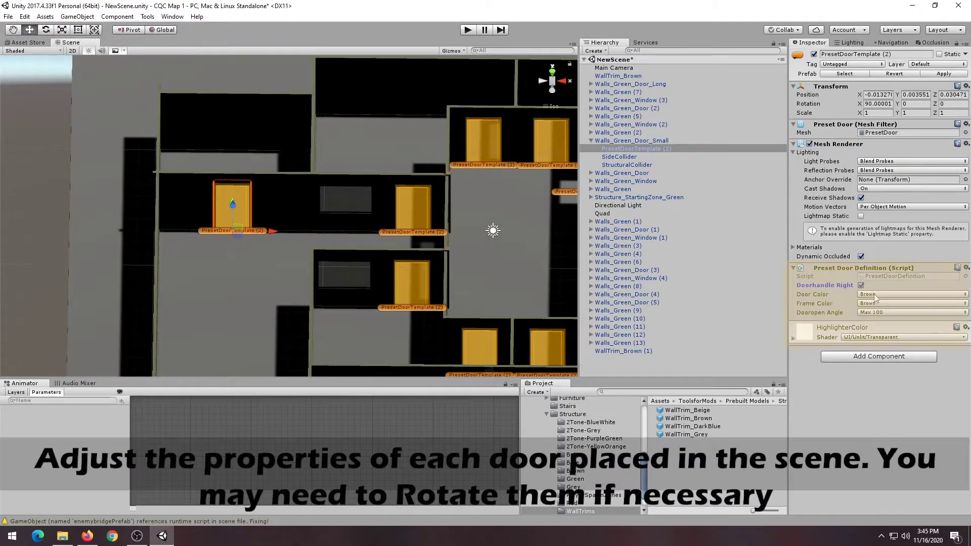
pyautogui.click(877, 313)
pyautogui.click(885, 345)
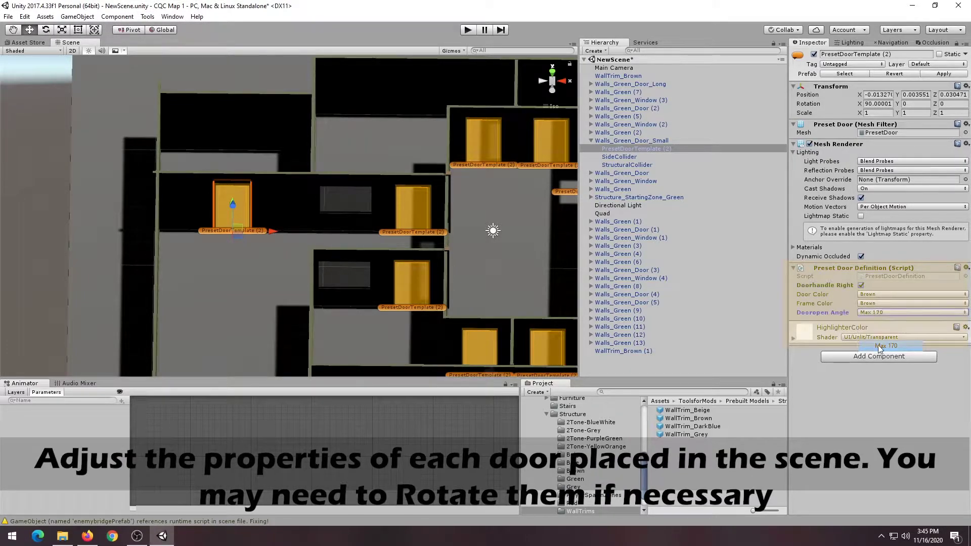
# Set the Dooropen Angle of the Walls_Green_Door (1) door to Max 170, and readjust it to Max 110
pyautogui.click(412, 205)
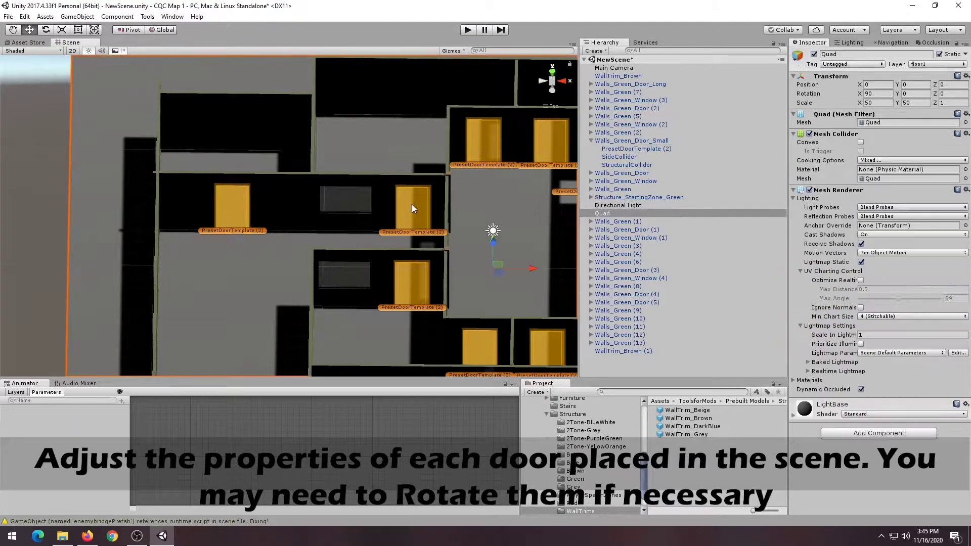
pyautogui.click(409, 205)
pyautogui.click(879, 313)
pyautogui.click(883, 346)
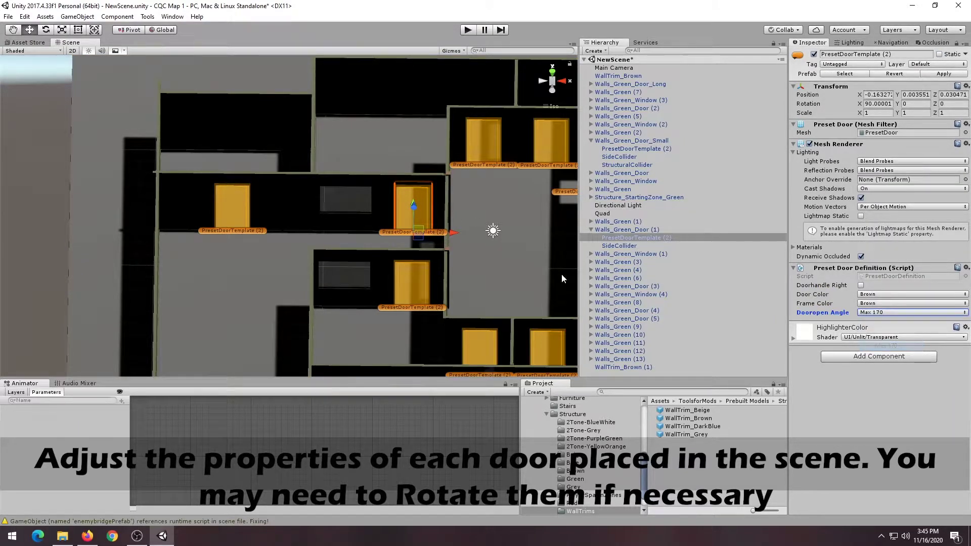
pyautogui.click(877, 313)
pyautogui.click(879, 337)
# Set the Dooropen Angle of the door in Walls_Green_Door to Max 110
pyautogui.click(420, 282)
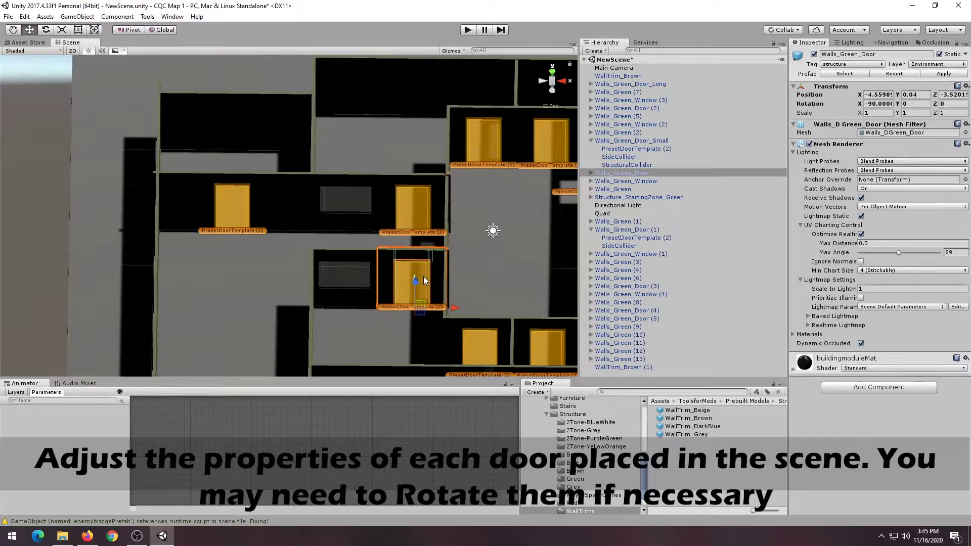
pyautogui.click(423, 280)
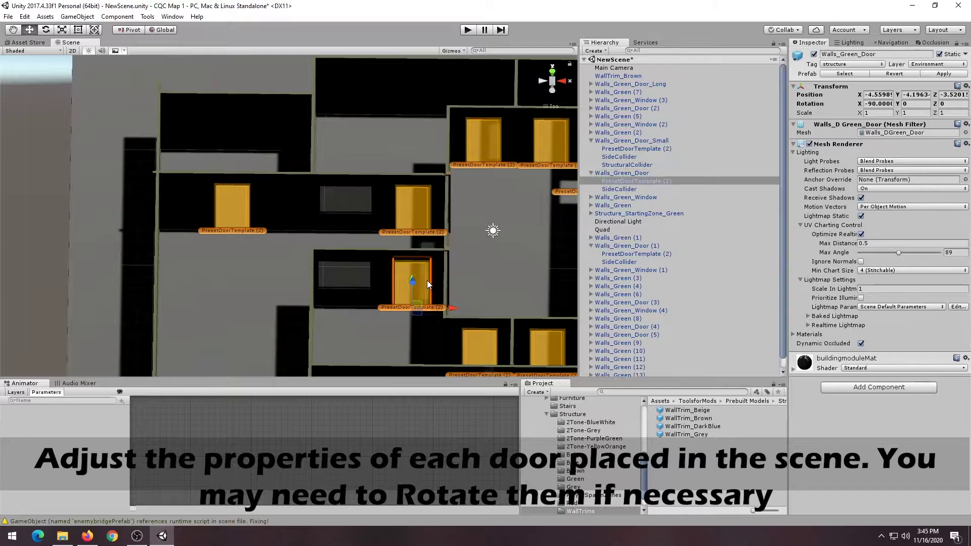
pyautogui.click(885, 312)
pyautogui.click(885, 334)
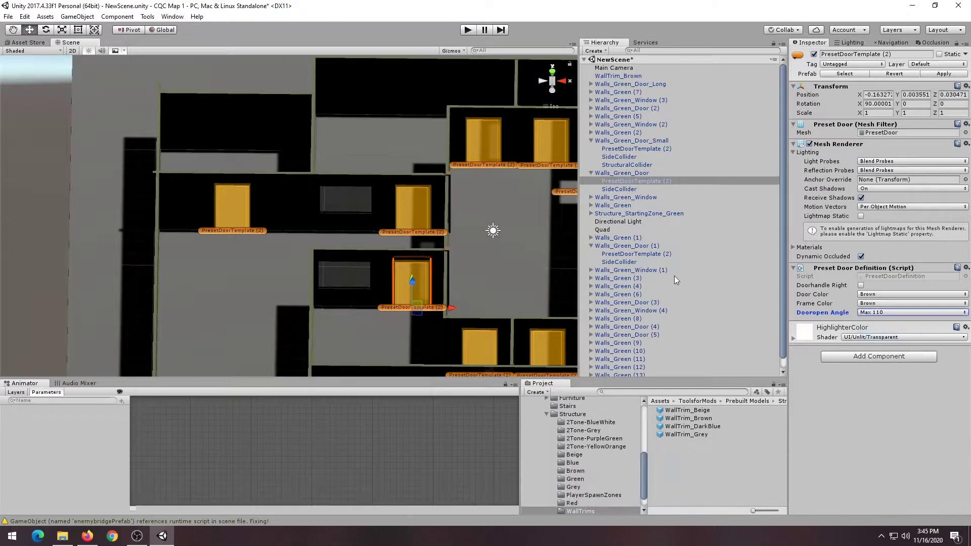
# Switch the transform handles to local orientation and set a door's Y rotation to 180
pyautogui.moveTo(228, 223); pyautogui.dragTo(430, 195, button='right')
pyautogui.click(161, 30)
pyautogui.click(264, 182)
pyautogui.click(402, 220)
pyautogui.press('f')
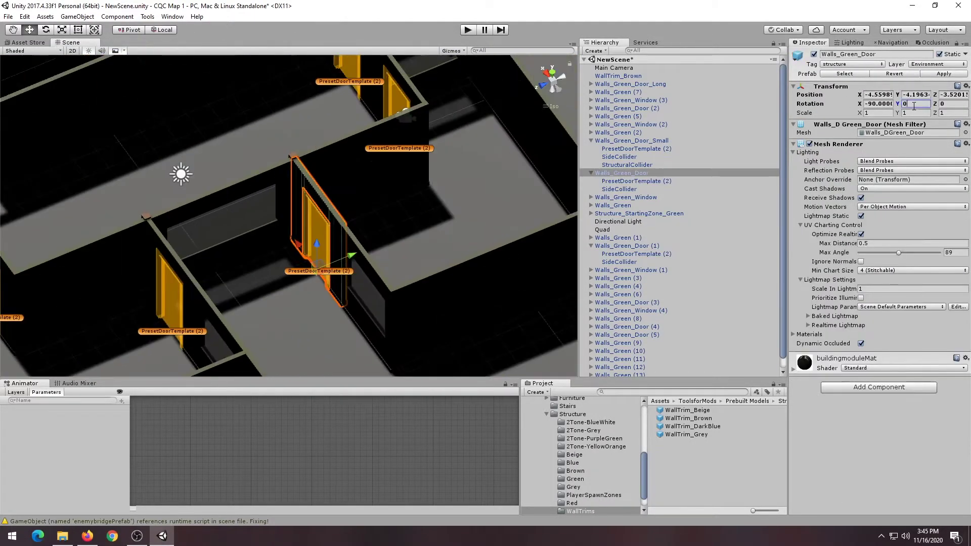
pyautogui.moveTo(374, 319); pyautogui.dragTo(383, 329)
pyautogui.scroll(-10, 403, 307)
pyautogui.moveTo(384, 329); pyautogui.dragTo(303, 247, button='right')
pyautogui.doubleClick(303, 247)
pyautogui.scroll(4, 302, 247)
pyautogui.click(910, 104)
pyautogui.click(349, 219)
pyautogui.click(910, 104)
pyautogui.write('180')
# Adjust the remaining doors, giving the Walls_Green_Door (2) door a right-hand handle and a Max 110 opening angle
pyautogui.moveTo(273, 212); pyautogui.dragTo(335, 258, button='right')
pyautogui.scroll(-10, 335, 258)
pyautogui.click(299, 213)
pyautogui.scroll(-4, 299, 213)
pyautogui.moveTo(299, 212); pyautogui.dragTo(327, 177, button='middle')
pyautogui.click(273, 172)
pyautogui.click(214, 223)
pyautogui.moveTo(402, 244); pyautogui.dragTo(323, 124, button='middle')
pyautogui.click(454, 260)
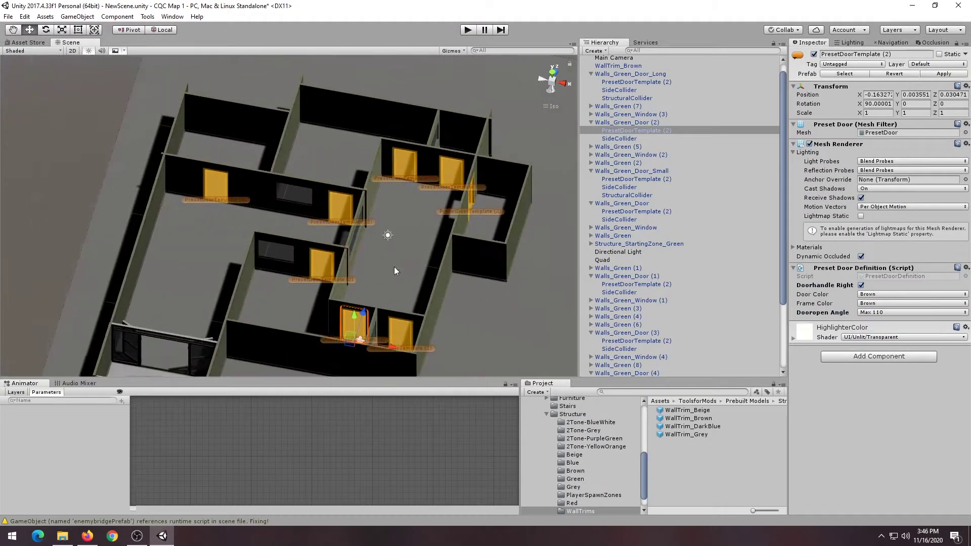
# Create an empty object, move it above the building pieces in the hierarchy and rename it Structure
pyautogui.click(590, 160)
pyautogui.click(591, 317)
pyautogui.rightClick(613, 341)
pyautogui.click(667, 428)
pyautogui.moveTo(618, 125); pyautogui.dragTo(618, 74)
pyautogui.click(618, 75)
pyautogui.write('Structure')
pyautogui.press('Return')
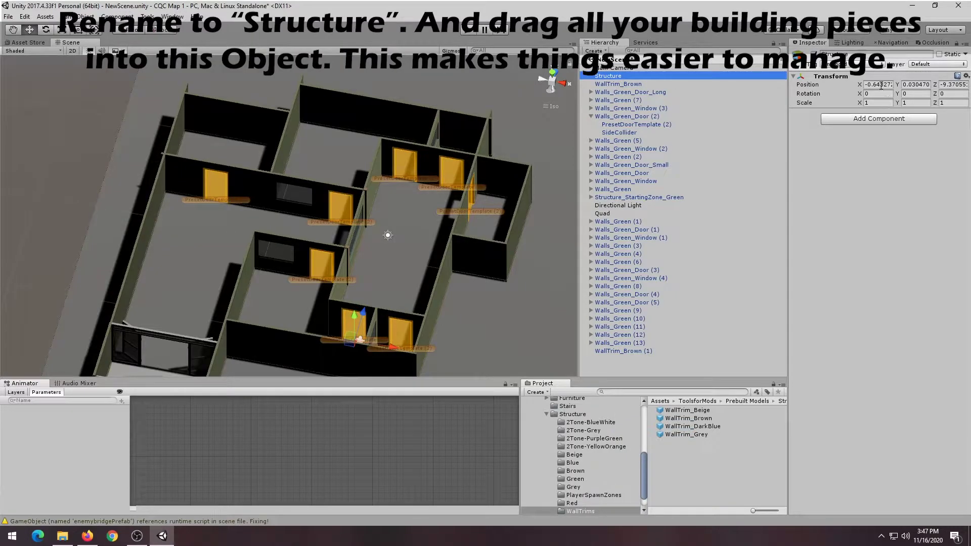
# Set the Structure object's position to 0, 0, 0
pyautogui.click(881, 86)
pyautogui.write('0')
pyautogui.press('Tab')
pyautogui.write('0')
pyautogui.press('Tab')
pyautogui.write('0')
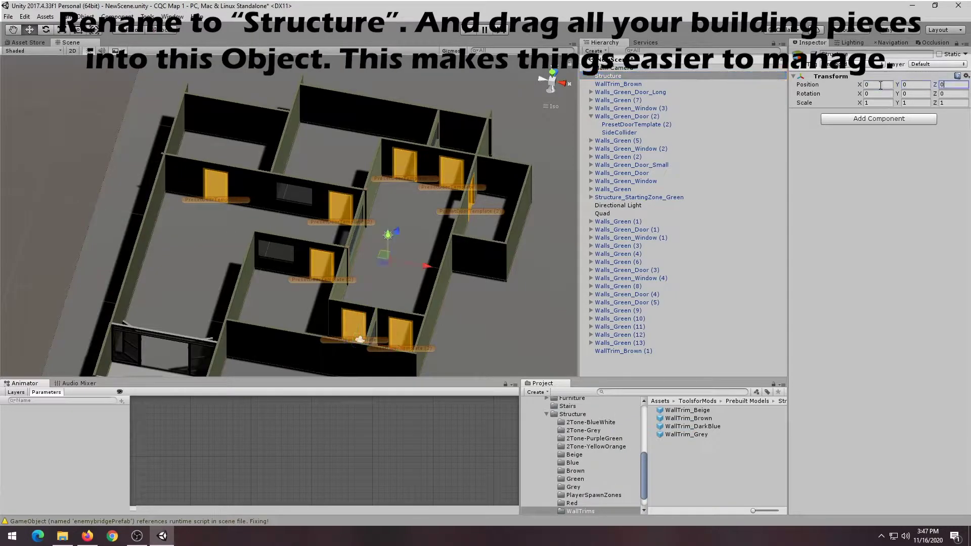
# Parent the pieces from WallTrim_Brown through Structure_StartingZone_Green to the Structure object
pyautogui.click(617, 85)
pyautogui.click(590, 116)
pyautogui.keyDown('shift'); pyautogui.click(614, 181); pyautogui.keyUp('shift')
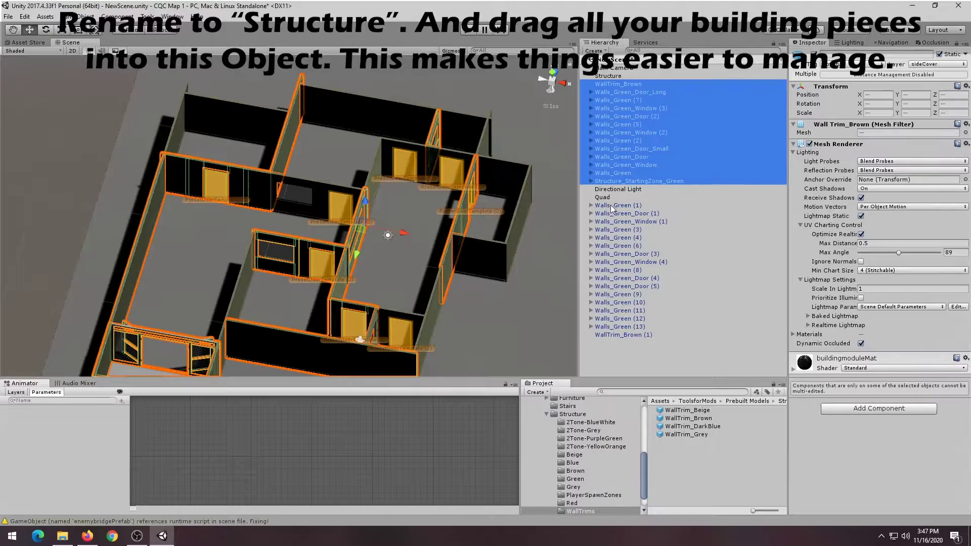
pyautogui.moveTo(614, 177); pyautogui.dragTo(622, 74)
# Move the remaining pieces, from Walls_Green (1) through WallTrim_Brown (1), into Structure and collapse the group
pyautogui.click(610, 206)
pyautogui.keyDown('shift'); pyautogui.click(612, 334); pyautogui.keyUp('shift')
pyautogui.moveTo(609, 210); pyautogui.dragTo(610, 75)
pyautogui.click(591, 75)
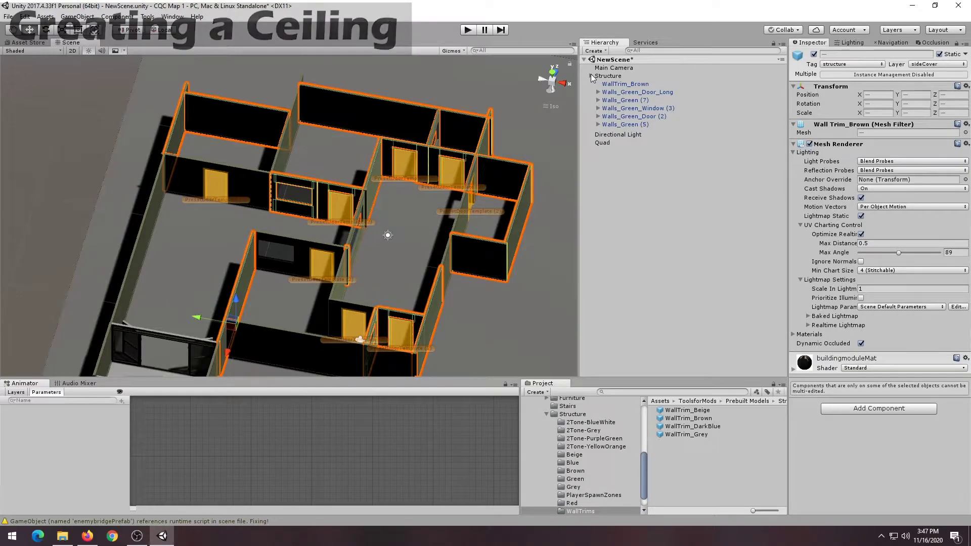
pyautogui.click(591, 75)
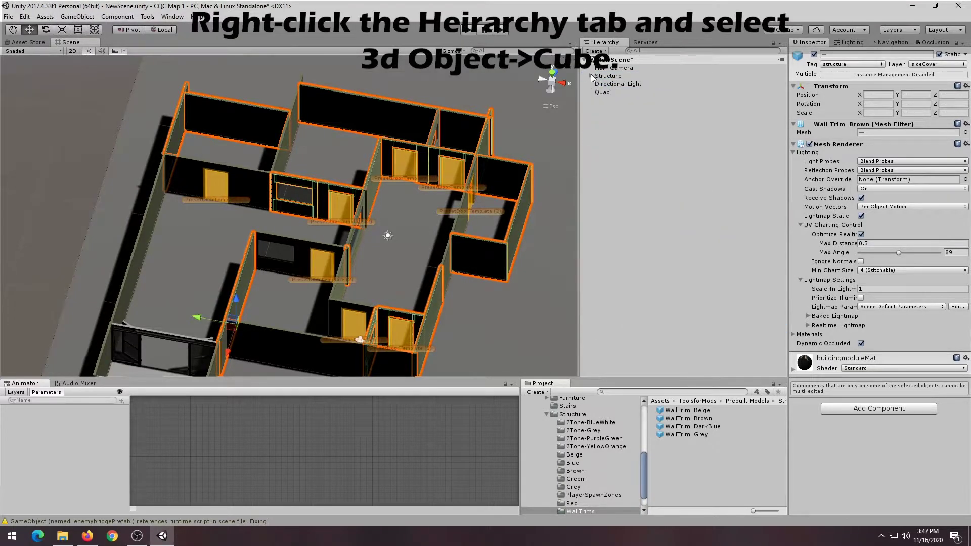
# Create a 3D cube in the scene and rename it Ceiling
pyautogui.click(617, 109)
pyautogui.rightClick(612, 110)
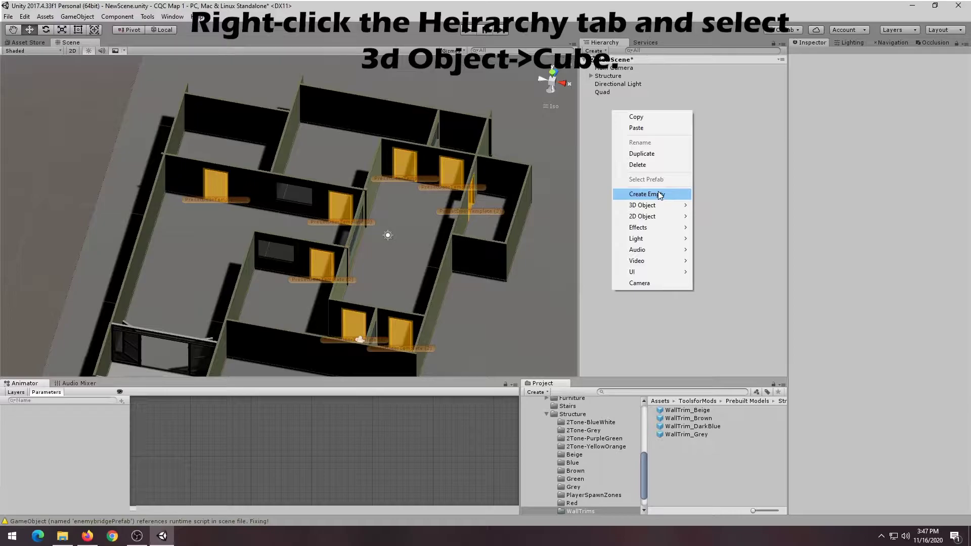
pyautogui.moveTo(660, 205)
pyautogui.click(720, 204)
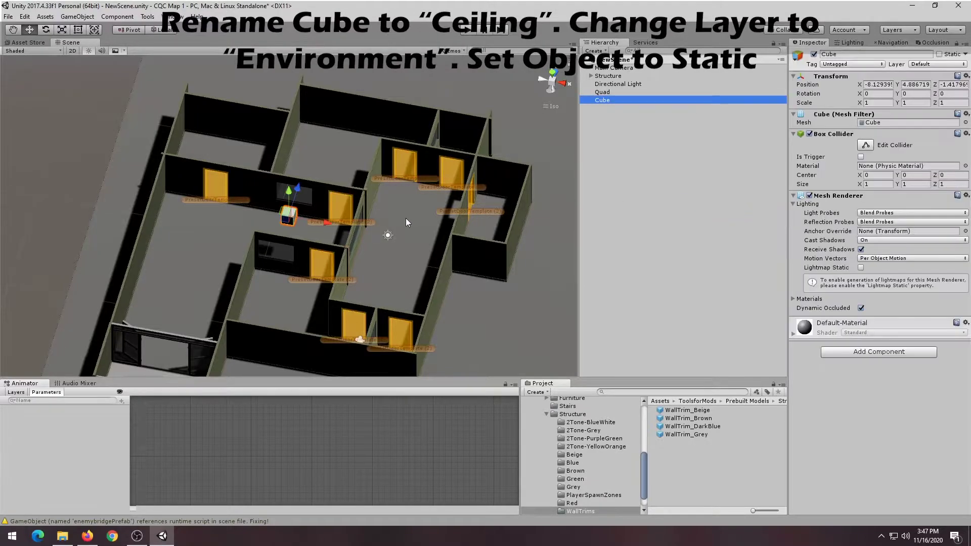
pyautogui.scroll(-2, 406, 219)
pyautogui.click(602, 102)
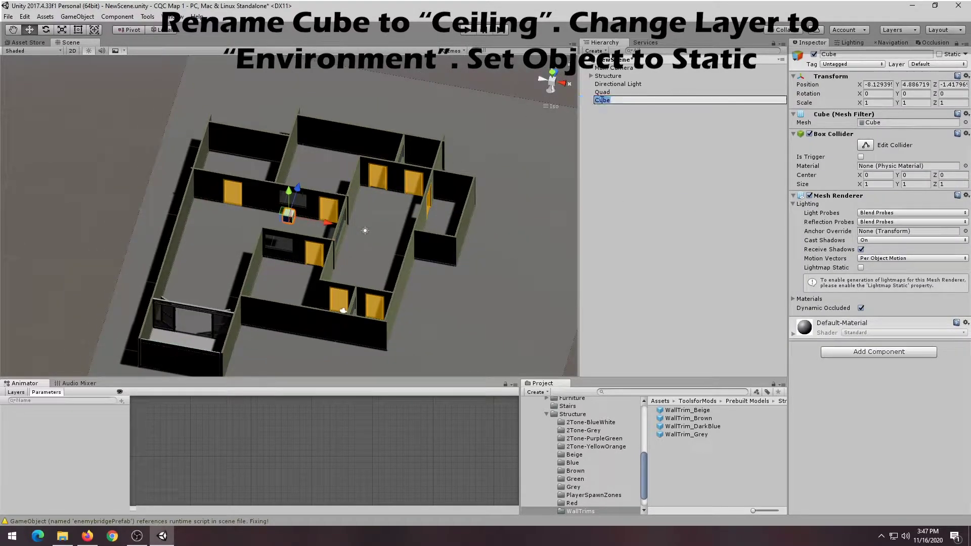
pyautogui.write('Ceiling')
pyautogui.press('Return')
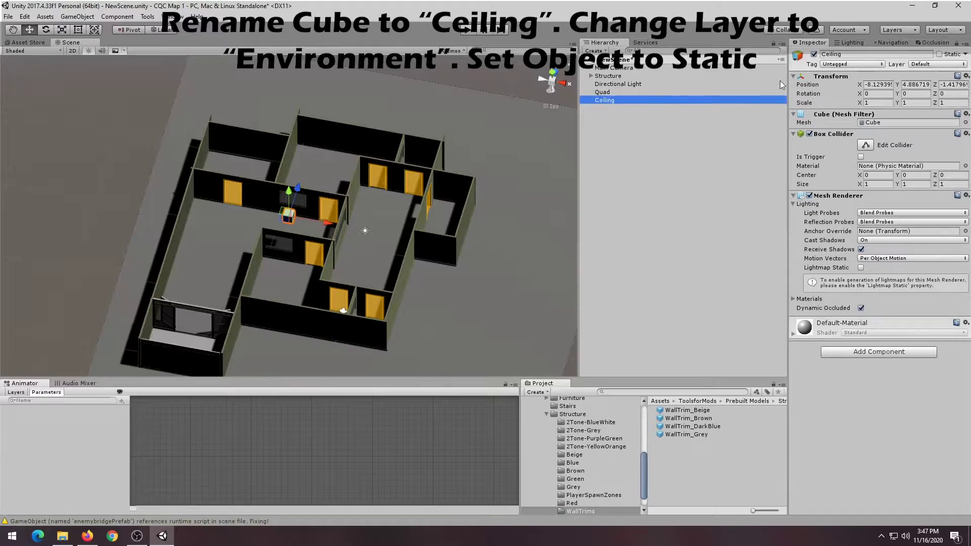
# Assign the Ceiling object to the Environment layer and mark it as static
pyautogui.click(935, 64)
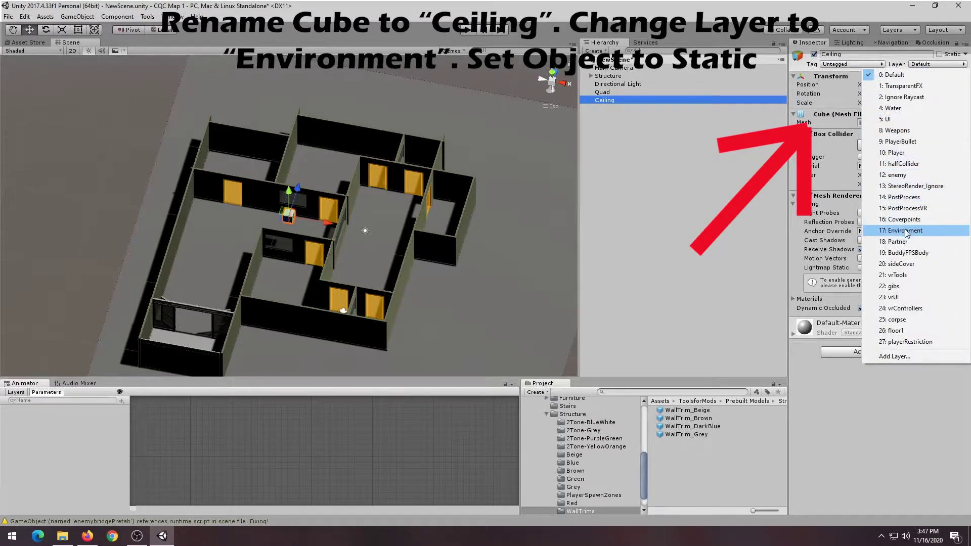
pyautogui.click(939, 232)
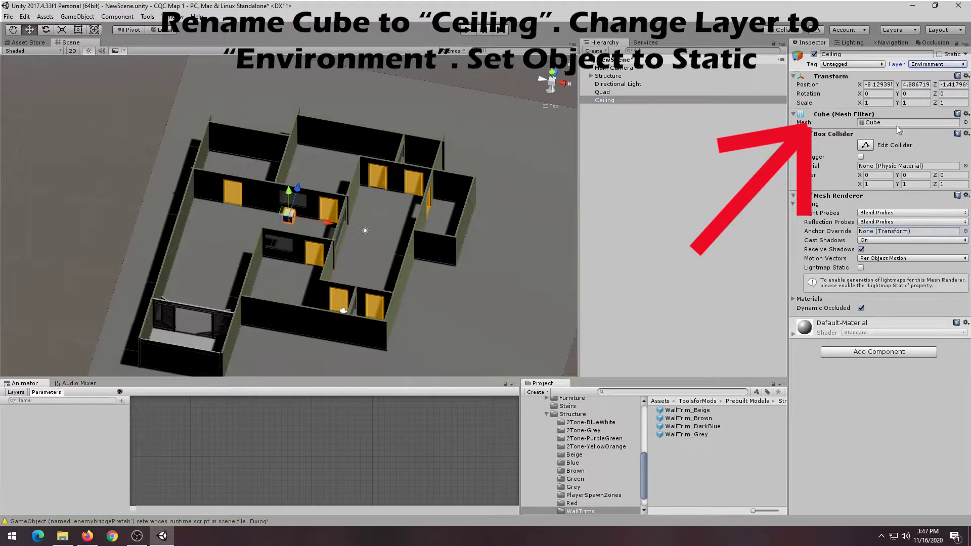
pyautogui.click(939, 54)
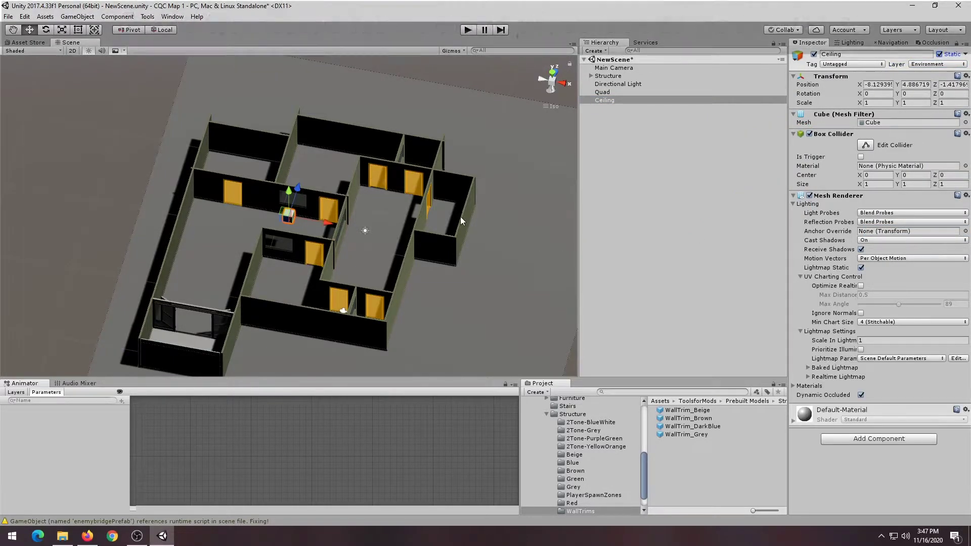
# Scale the Ceiling to about 31.4 by 42.83 and shift it to X -5.28 so it covers the walls
pyautogui.press('r')
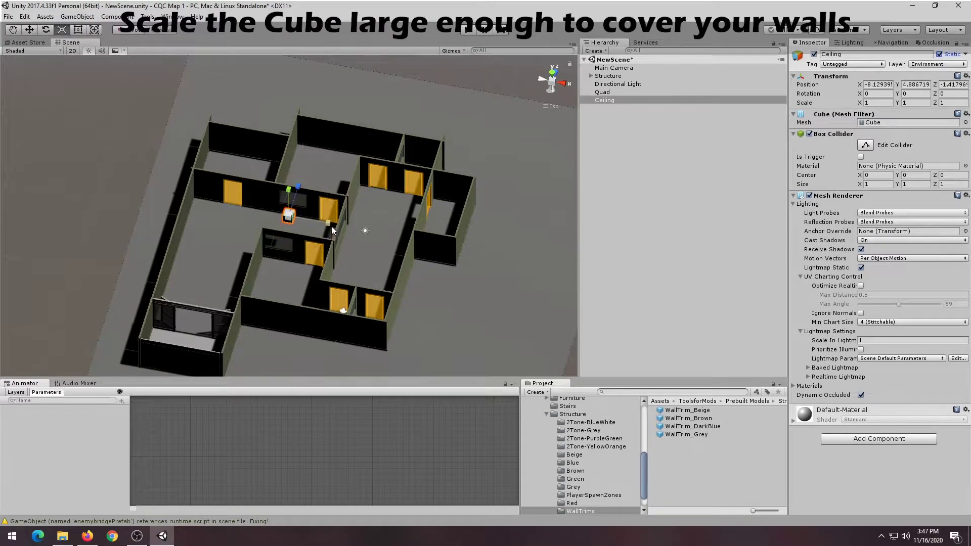
pyautogui.moveTo(331, 226); pyautogui.dragTo(586, 337)
pyautogui.press('w')
pyautogui.moveTo(337, 226); pyautogui.dragTo(198, 258)
pyautogui.press('e')
pyautogui.press('r')
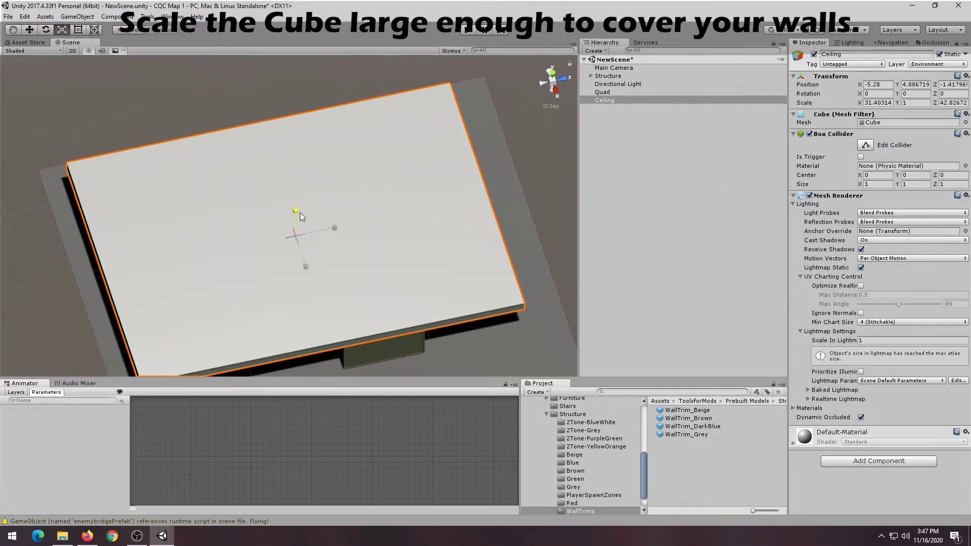
# Flatten the Ceiling to a thickness of about 0.093 and lower it onto the walls at Y 4.73
pyautogui.moveTo(299, 212); pyautogui.dragTo(305, 238)
pyautogui.press('f')
pyautogui.press('w')
pyautogui.scroll(10, 419, 162)
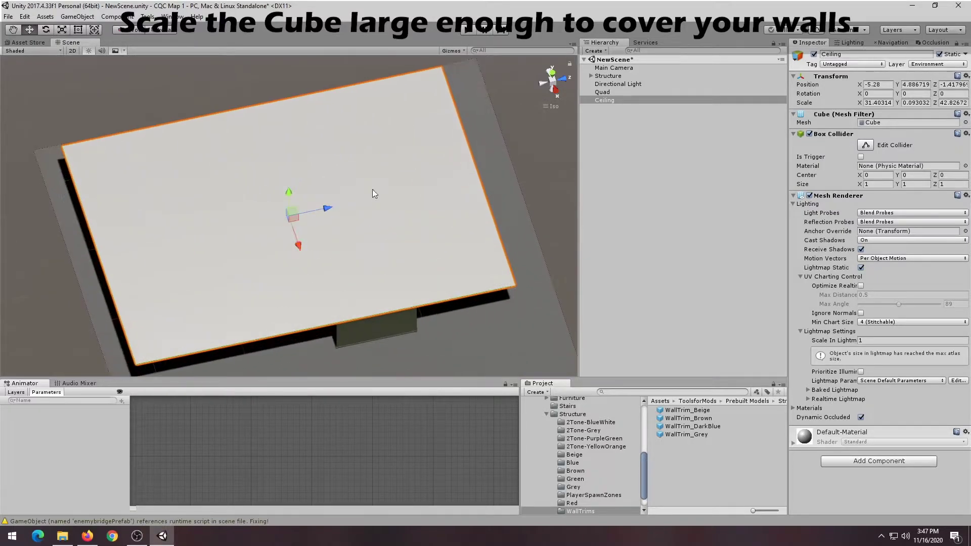
pyautogui.click(543, 84)
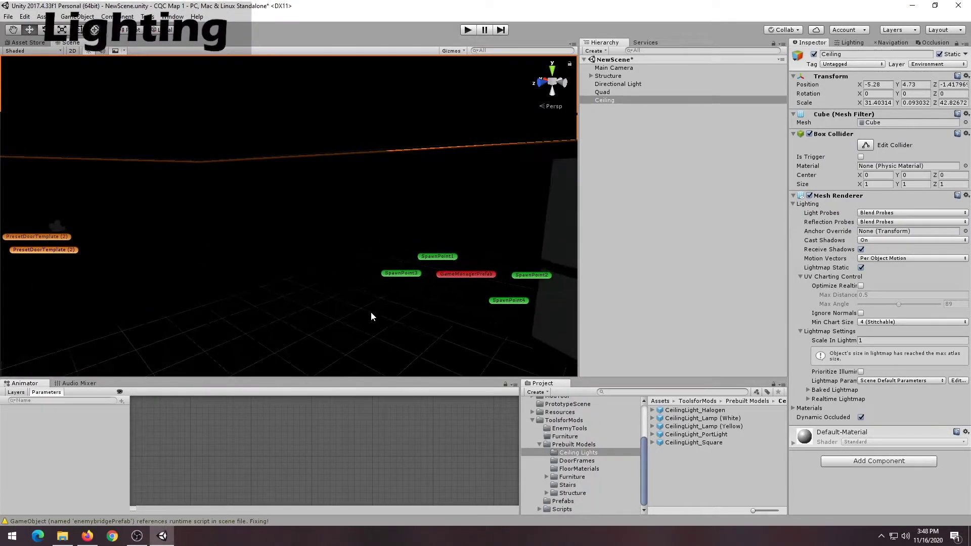
# Place a CeilingLight_Lamp (Yellow) fixture in the starting area and raise it to about Y 4.18
pyautogui.moveTo(371, 311); pyautogui.dragTo(386, 308, button='right')
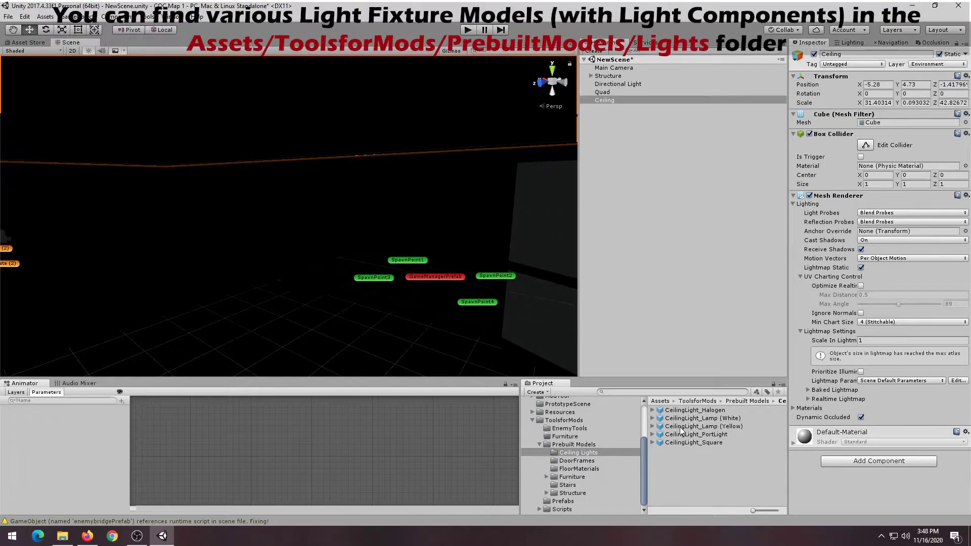
pyautogui.moveTo(680, 427); pyautogui.dragTo(376, 311)
pyautogui.moveTo(378, 257); pyautogui.dragTo(356, 117)
pyautogui.scroll(3, 419, 171)
pyautogui.moveTo(420, 170); pyautogui.dragTo(224, 152, button='middle')
pyautogui.keyDown('alt'); pyautogui.moveTo(223, 152); pyautogui.dragTo(152, 177); pyautogui.keyUp('alt')
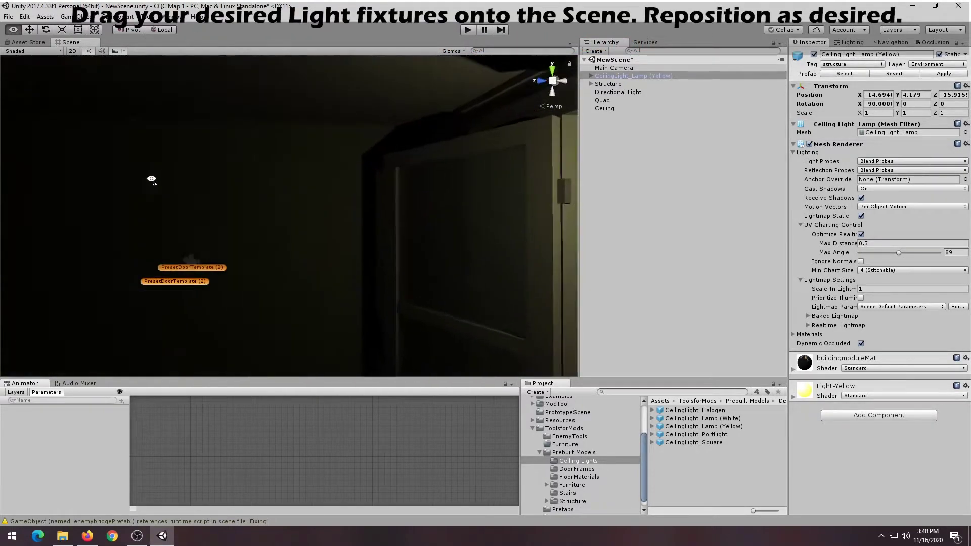
# Move the yellow ceiling lamp to about Z -18.62 and raise it against the ceiling at about Y 4.49
pyautogui.scroll(-3, 332, 217)
pyautogui.moveTo(331, 217); pyautogui.dragTo(46, 206, button='middle')
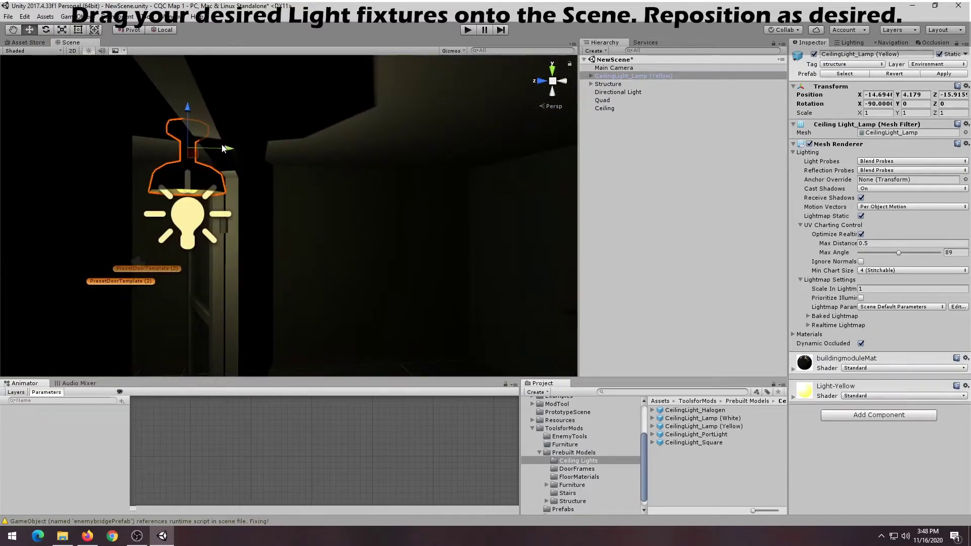
pyautogui.moveTo(223, 147); pyautogui.dragTo(436, 154)
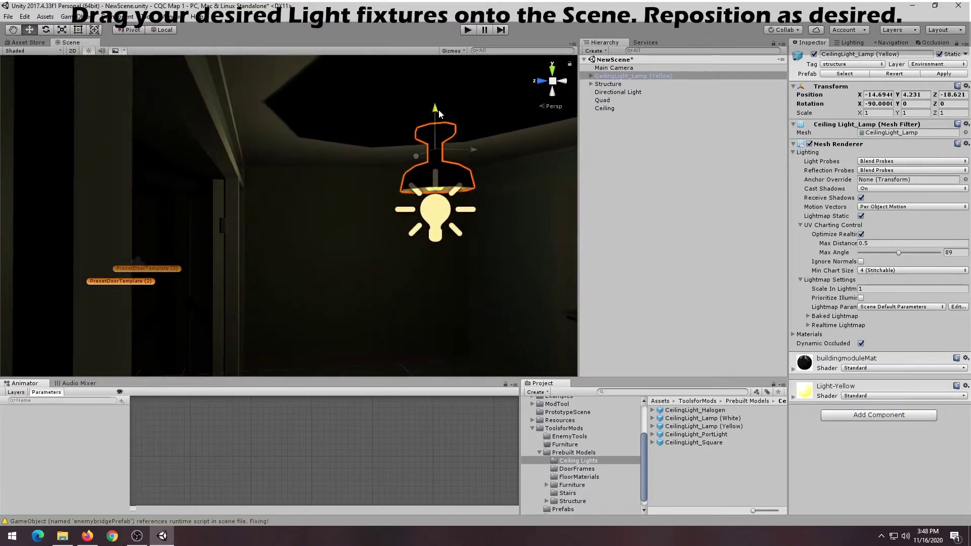
pyautogui.moveTo(438, 108); pyautogui.dragTo(440, 88)
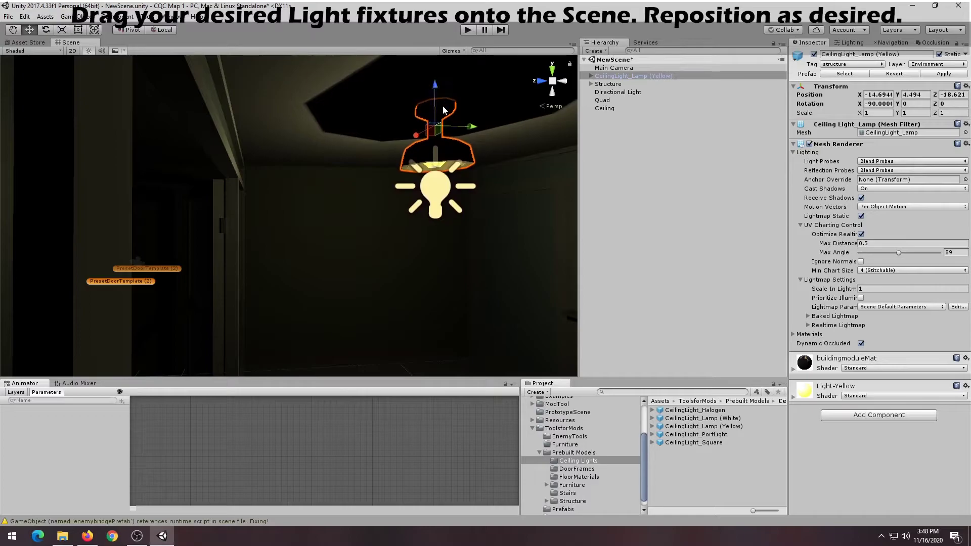
# Set the Range of the yellow ceiling lamp's PointLight (USE BAKED) to 18
pyautogui.click(591, 75)
pyautogui.click(632, 84)
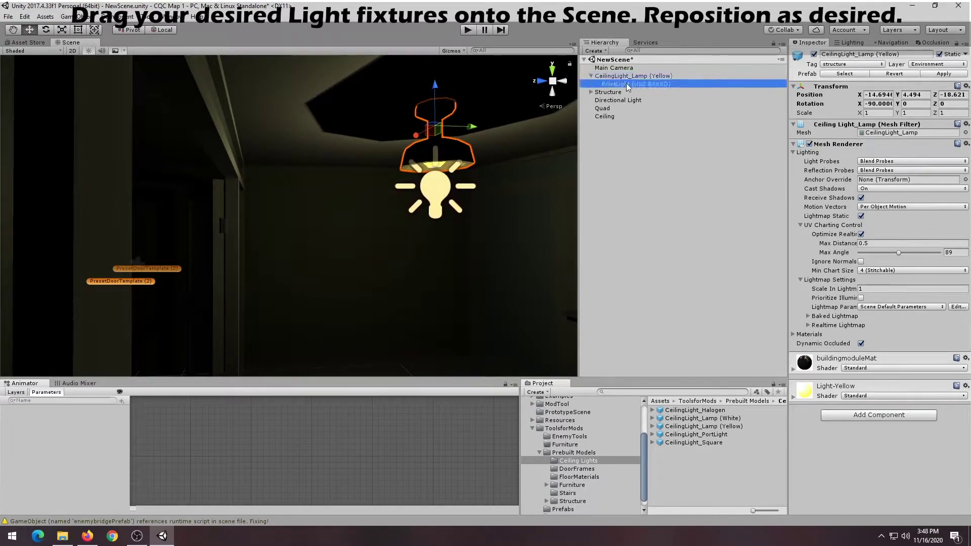
pyautogui.click(876, 145)
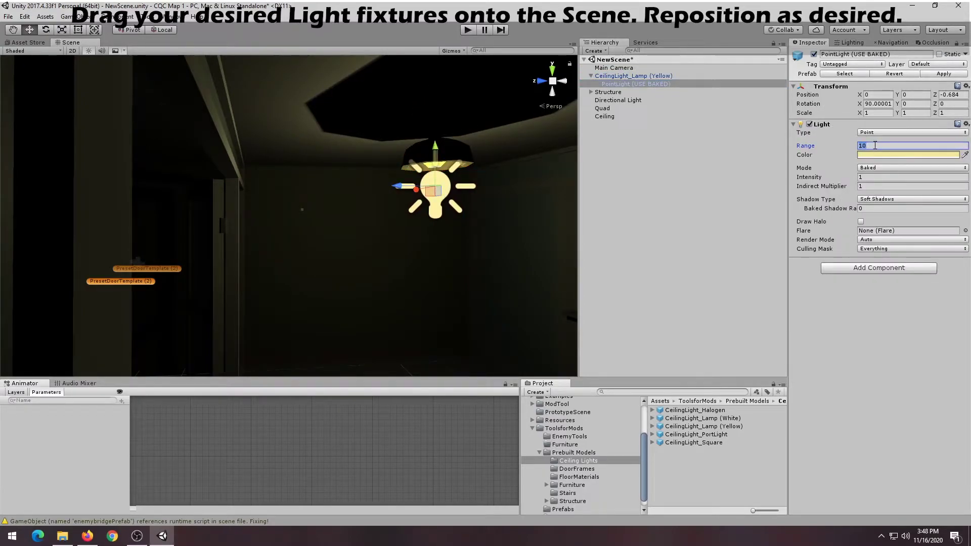
pyautogui.write('15')
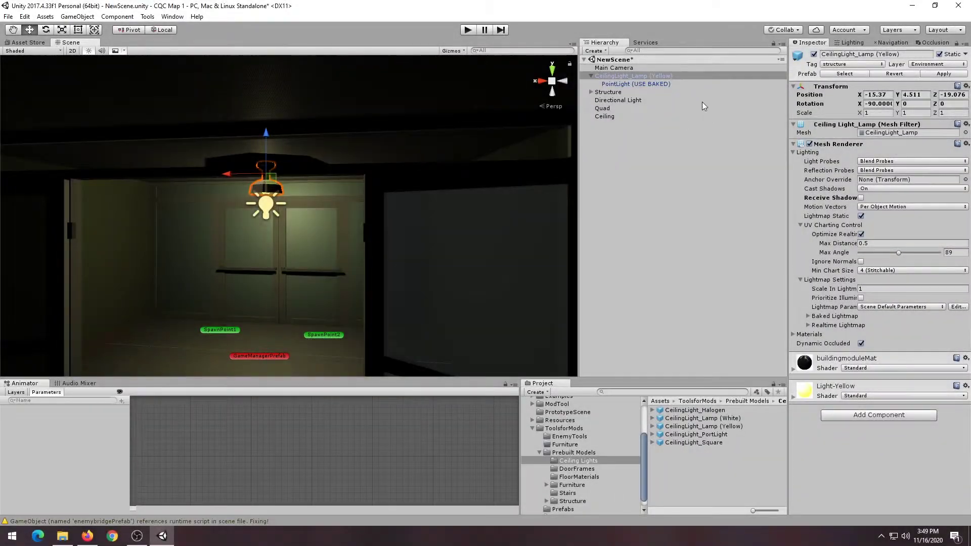
pyautogui.click(698, 85)
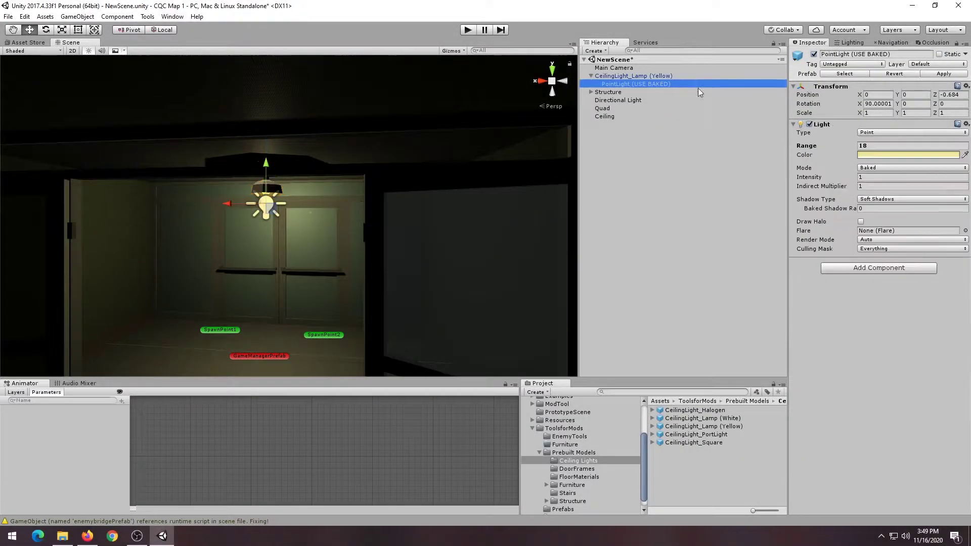
pyautogui.click(873, 147)
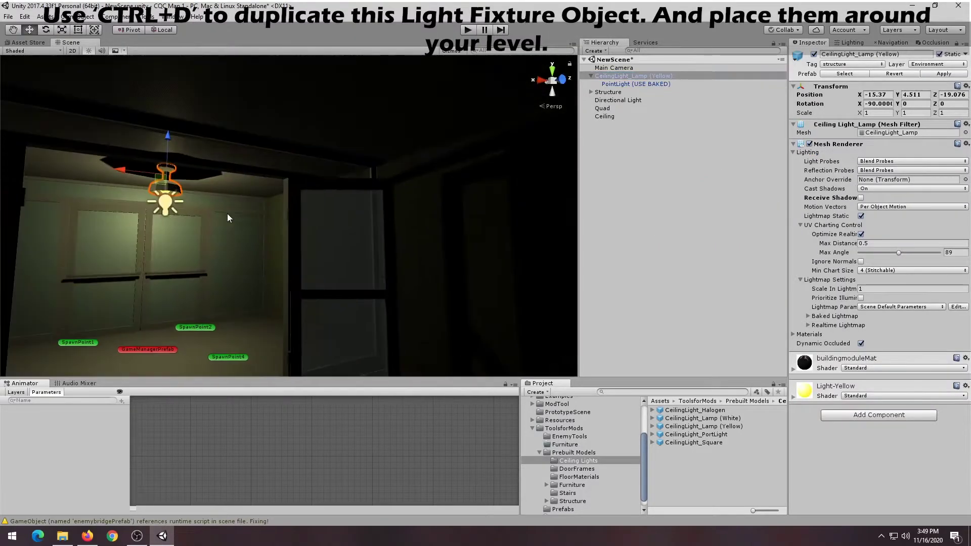
# Duplicate the yellow ceiling lamp three times along the corridor, ending with a copy at about Z 6.2
pyautogui.moveTo(227, 215); pyautogui.dragTo(238, 138, button='right')
pyautogui.hotkey('ctrl', 'd')
pyautogui.moveTo(239, 138); pyautogui.dragTo(338, 208)
pyautogui.moveTo(338, 208); pyautogui.dragTo(210, 208, button='right')
pyautogui.hotkey('ctrl', 'd')
pyautogui.moveTo(210, 208); pyautogui.dragTo(199, 235)
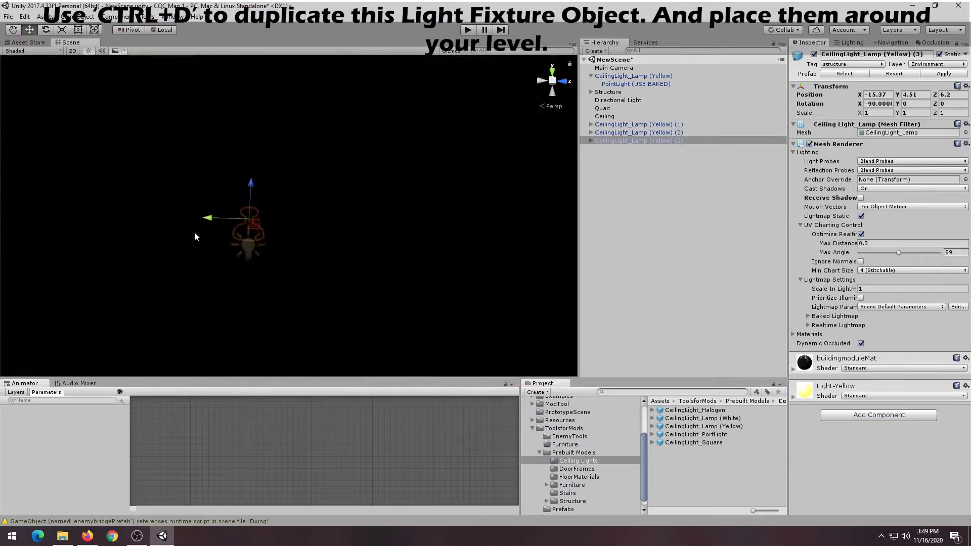
# View the map from directly above and hide the Ceiling to expose the rooms
pyautogui.moveTo(198, 235); pyautogui.dragTo(256, 200, button='right')
pyautogui.click(552, 70)
pyautogui.scroll(-10, 287, 217)
pyautogui.click(622, 116)
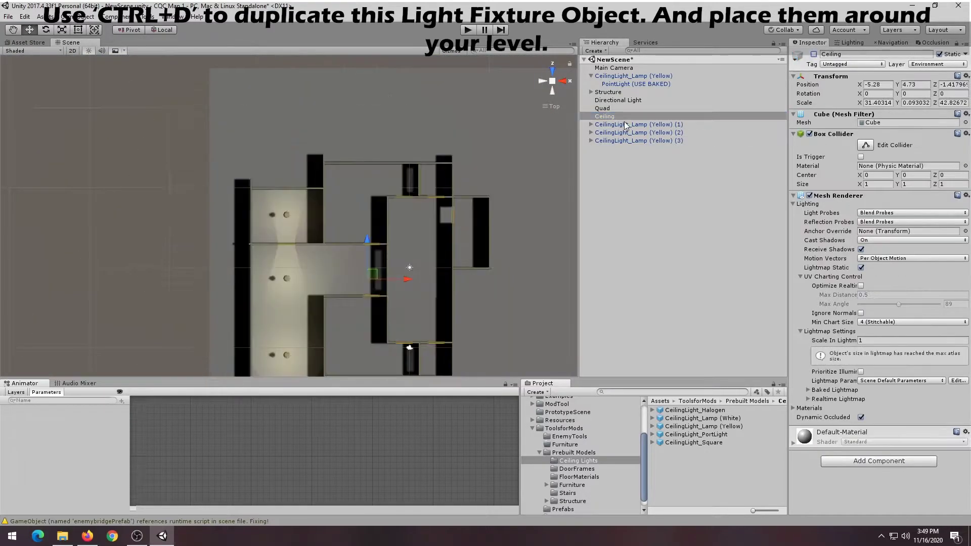
# Duplicate the yellow ceiling lamp ten more times and distribute the copies through the remaining rooms and corridors
pyautogui.hotkey('ctrl', 'd')
pyautogui.moveTo(353, 256); pyautogui.dragTo(355, 218)
pyautogui.hotkey('ctrl', 'd')
pyautogui.moveTo(392, 179); pyautogui.dragTo(402, 326)
pyautogui.hotkey('ctrl', 'd')
pyautogui.hotkey('ctrl', 'd')
pyautogui.moveTo(442, 287); pyautogui.dragTo(370, 290)
pyautogui.hotkey('ctrl', 'd')
pyautogui.moveTo(332, 326); pyautogui.dragTo(339, 253)
pyautogui.hotkey('ctrl', 'd')
pyautogui.scroll(2, 338, 253)
pyautogui.hotkey('ctrl', 'd')
pyautogui.moveTo(382, 210); pyautogui.dragTo(454, 210)
pyautogui.moveTo(414, 251); pyautogui.dragTo(414, 226)
pyautogui.hotkey('ctrl', 'd')
pyautogui.hotkey('ctrl', 'd')
pyautogui.moveTo(454, 184); pyautogui.dragTo(505, 184)
pyautogui.moveTo(469, 224); pyautogui.dragTo(469, 213)
# Show the Ceiling again and view the lit rooms in perspective from inside the map
pyautogui.click(604, 116)
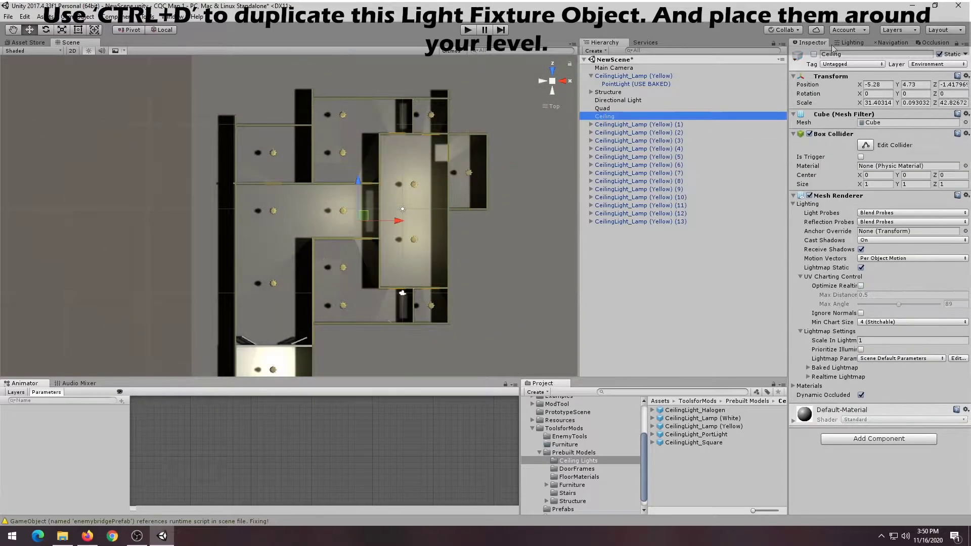
pyautogui.click(814, 54)
pyautogui.click(552, 106)
pyautogui.press('w')
pyautogui.moveTo(430, 263); pyautogui.dragTo(402, 197, button='right')
pyautogui.keyDown('alt'); pyautogui.moveTo(402, 197); pyautogui.dragTo(375, 198); pyautogui.keyUp('alt')
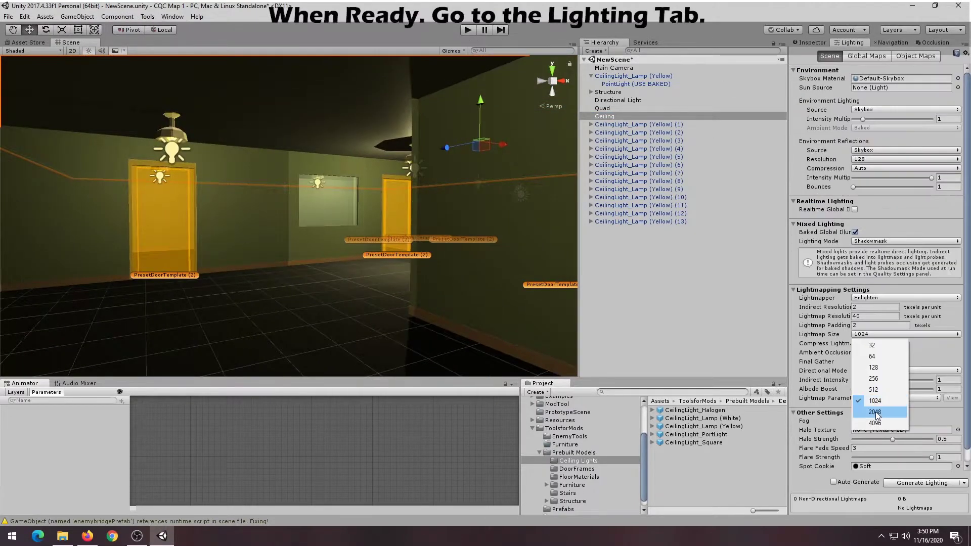
# Set the Lightmap Size to 2048 and generate the scene's baked lighting
pyautogui.click(887, 442)
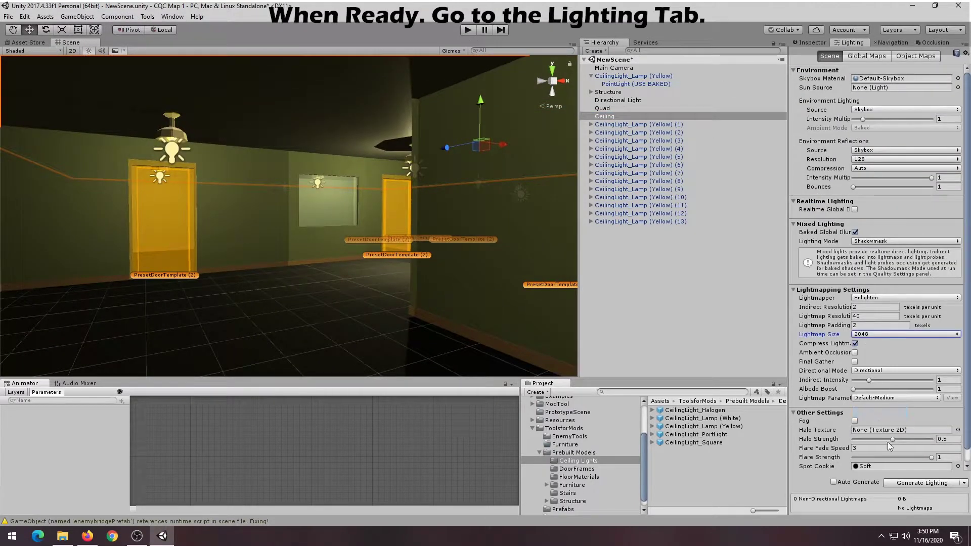
pyautogui.click(914, 485)
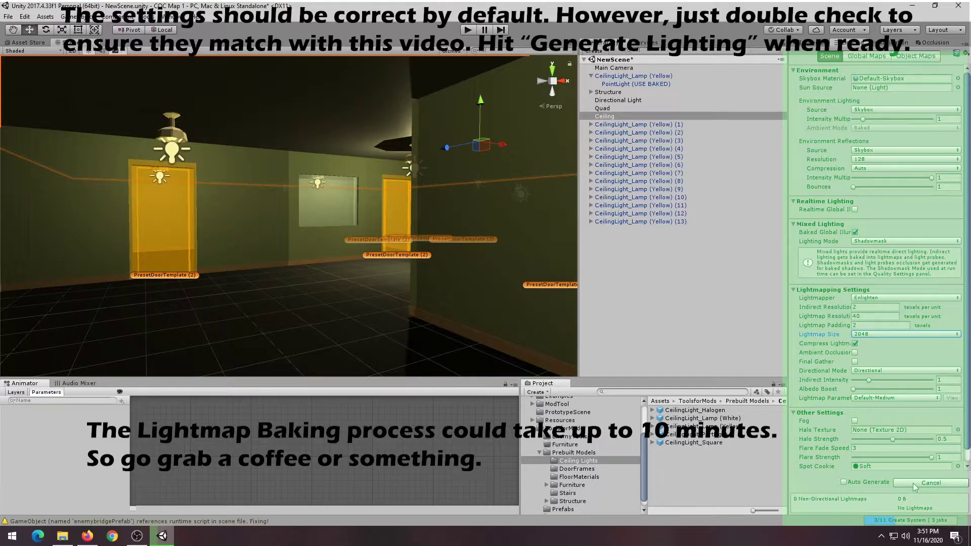
pyautogui.moveTo(137, 544)
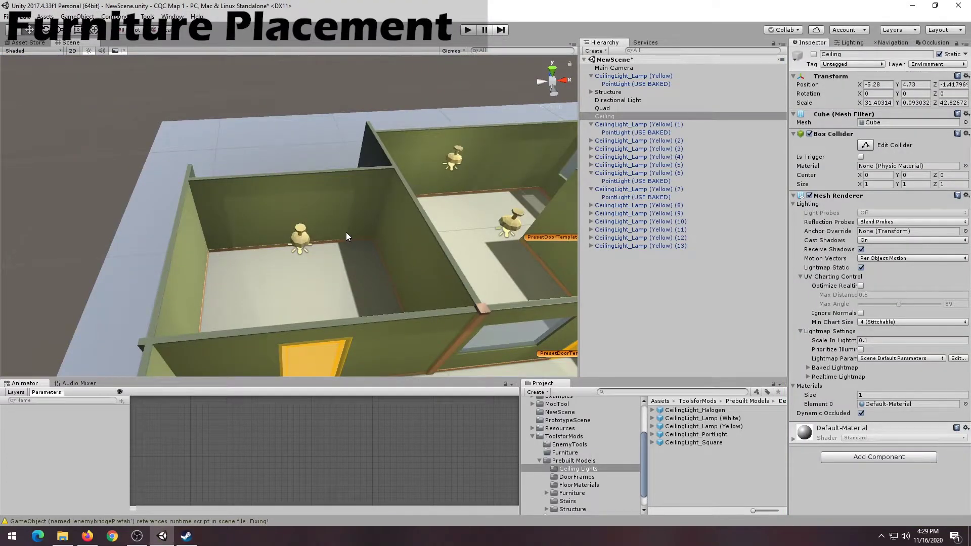
# Place a Bathtub and a Toilet.Square from the Washroom furniture in the corner room, with the tub at about X -17.97, Z 8.78
pyautogui.moveTo(346, 232); pyautogui.dragTo(348, 280, button='right')
pyautogui.scroll(4, 348, 271)
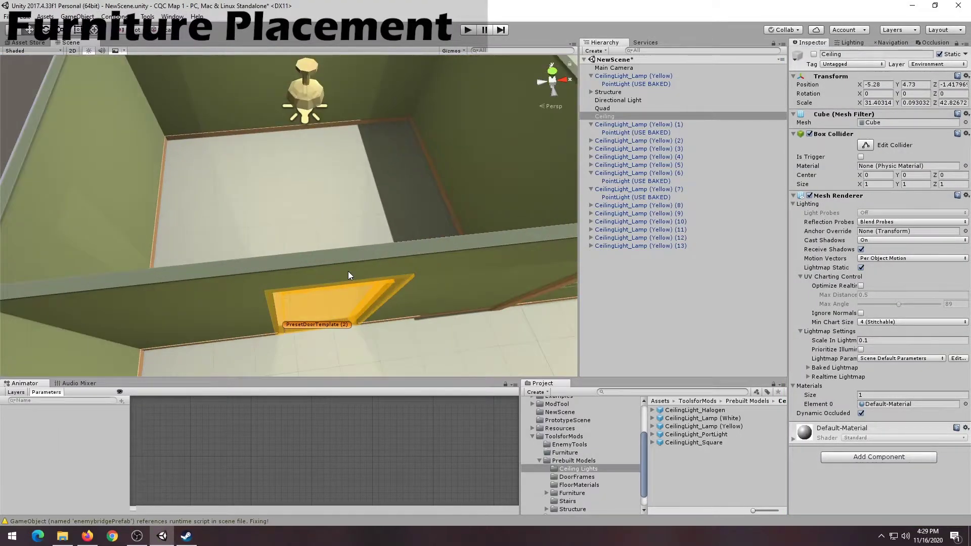
pyautogui.scroll(-5, 348, 271)
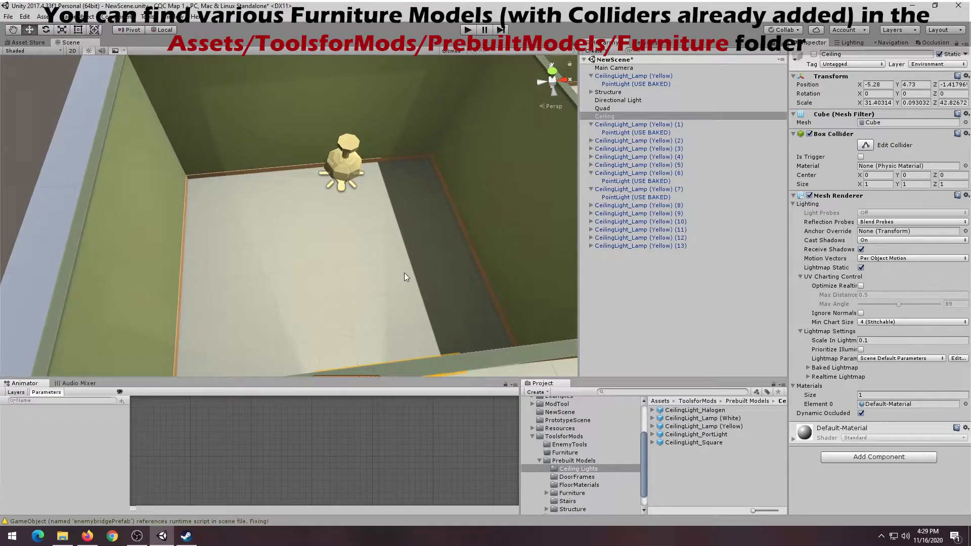
pyautogui.scroll(-1, 582, 437)
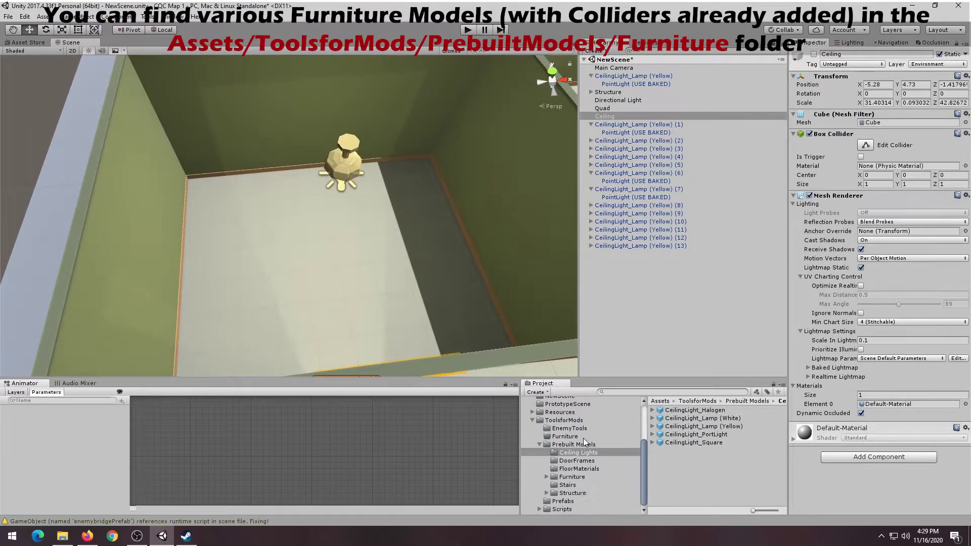
pyautogui.click(559, 476)
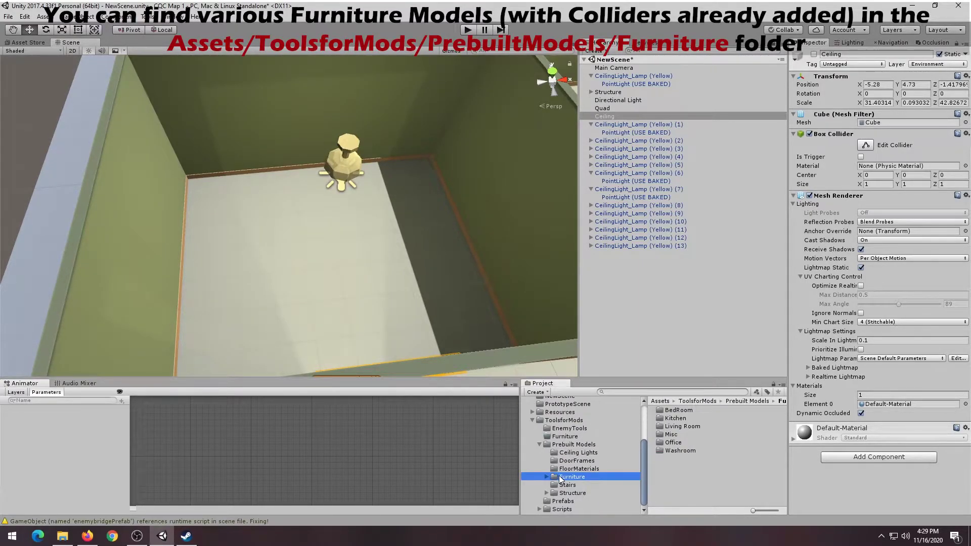
pyautogui.click(546, 477)
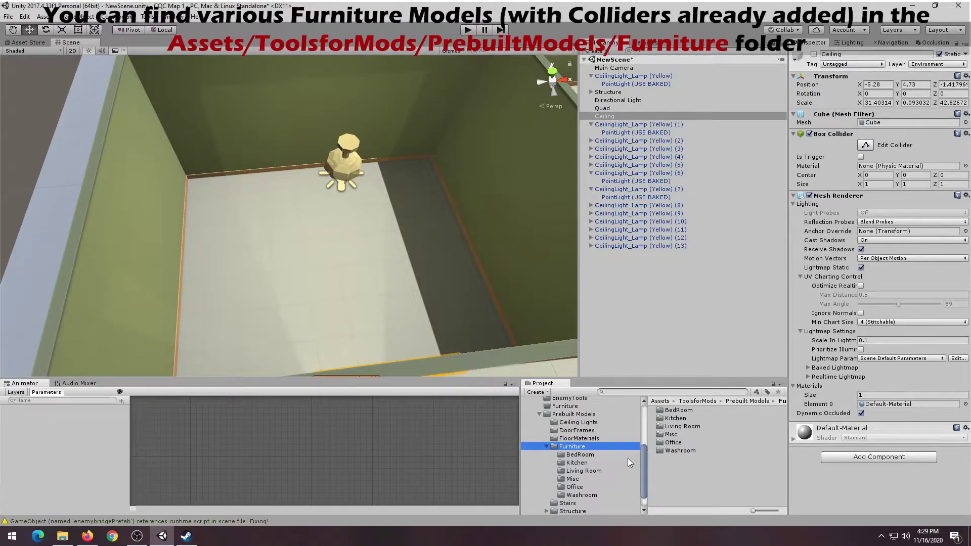
pyautogui.click(583, 496)
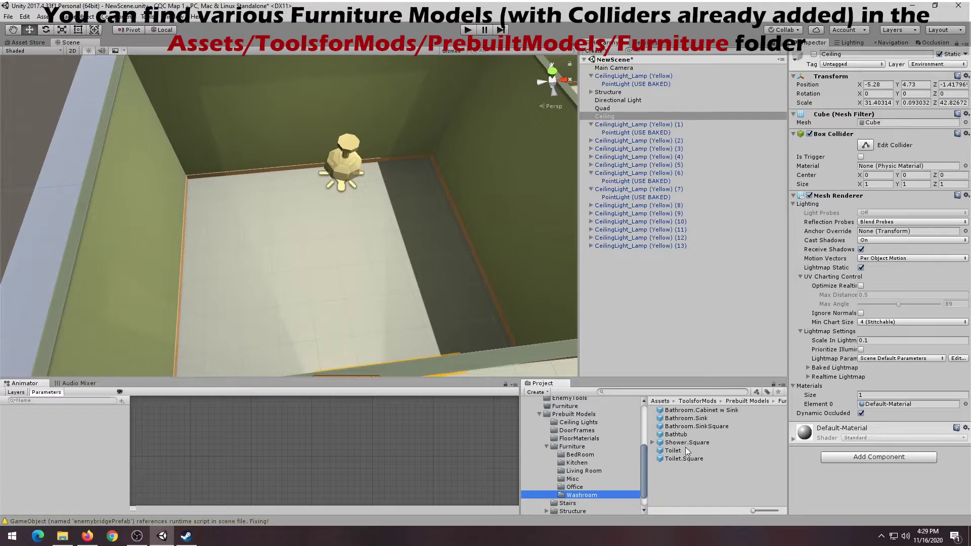
pyautogui.moveTo(676, 434); pyautogui.dragTo(233, 168)
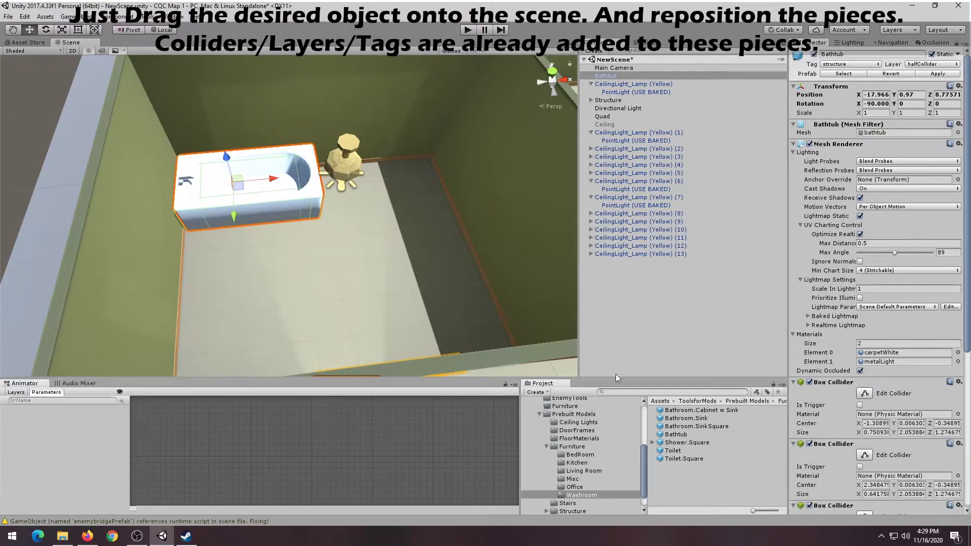
pyautogui.moveTo(680, 454); pyautogui.dragTo(454, 166)
pyautogui.moveTo(369, 319); pyautogui.dragTo(331, 238, button='middle')
# Turn off Doorhandle Right on the washroom's preset door template
pyautogui.click(331, 238)
pyautogui.click(331, 238)
pyautogui.scroll(-5, 361, 231)
pyautogui.click(861, 304)
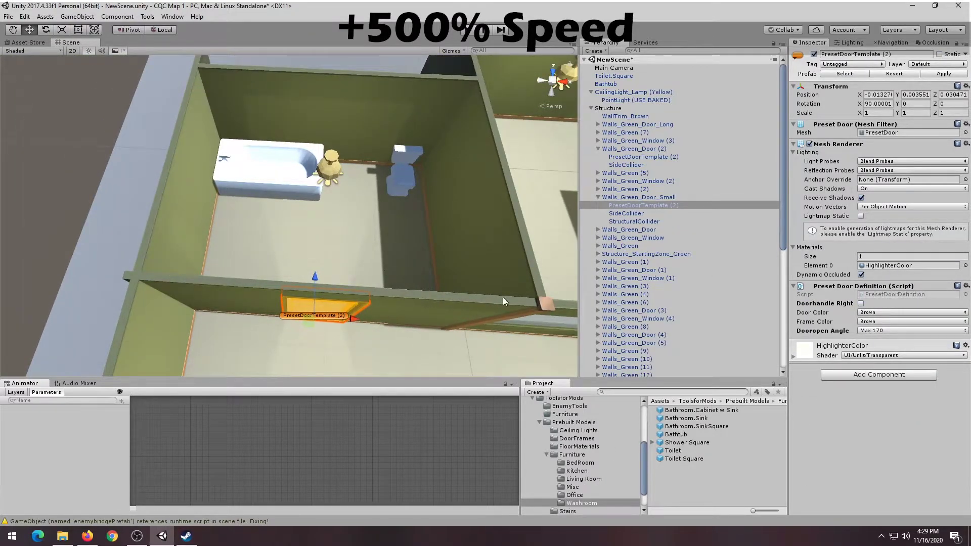
# Place a Bathroom.SinkSquare in the washroom and set its Y rotation to -90
pyautogui.keyDown('alt'); pyautogui.moveTo(494, 292); pyautogui.dragTo(233, 289); pyautogui.keyUp('alt')
pyautogui.moveTo(696, 426); pyautogui.dragTo(283, 213)
pyautogui.click(910, 104)
pyautogui.write('90')
pyautogui.press('BackSpace')
pyautogui.press('BackSpace')
pyautogui.write('180')
pyautogui.click(876, 103)
pyautogui.click(904, 105)
pyautogui.write('-90')
# Move the square sink into position against the washroom wall
pyautogui.keyDown('alt'); pyautogui.moveTo(283, 303); pyautogui.dragTo(266, 237); pyautogui.keyUp('alt')
pyautogui.moveTo(284, 292); pyautogui.dragTo(283, 257, button='middle')
pyautogui.moveTo(283, 257); pyautogui.dragTo(278, 252)
pyautogui.moveTo(273, 210); pyautogui.dragTo(274, 202)
pyautogui.keyDown('alt'); pyautogui.moveTo(436, 268); pyautogui.dragTo(464, 290); pyautogui.keyUp('alt')
pyautogui.scroll(3, 464, 290)
# Examine the metalLight and metalDark materials in the BaseAssets folder
pyautogui.click(897, 362)
pyautogui.click(691, 464)
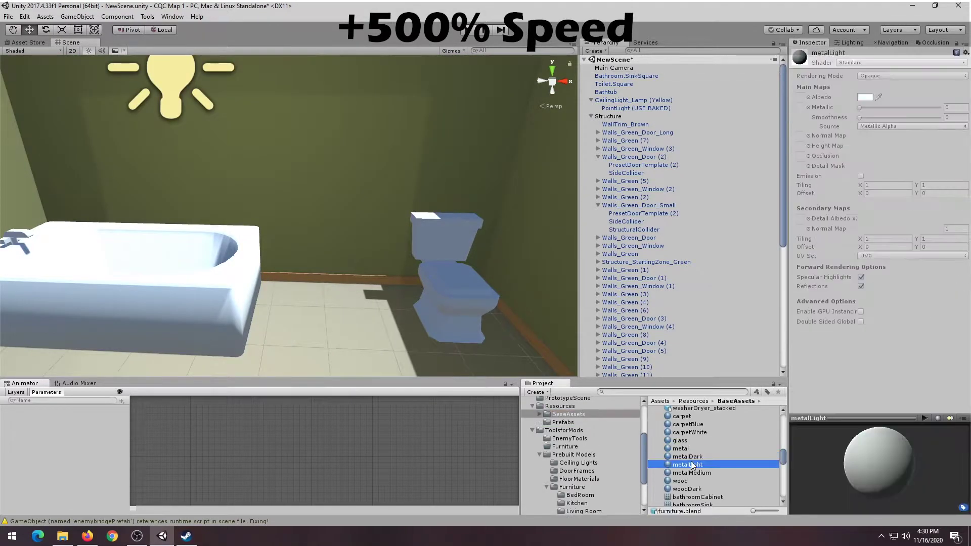
pyautogui.click(690, 457)
pyautogui.keyDown('alt'); pyautogui.moveTo(430, 258); pyautogui.dragTo(511, 319); pyautogui.keyUp('alt')
pyautogui.scroll(-5, 467, 312)
pyautogui.moveTo(430, 293); pyautogui.dragTo(430, 322, button='middle')
pyautogui.scroll(-2, 587, 447)
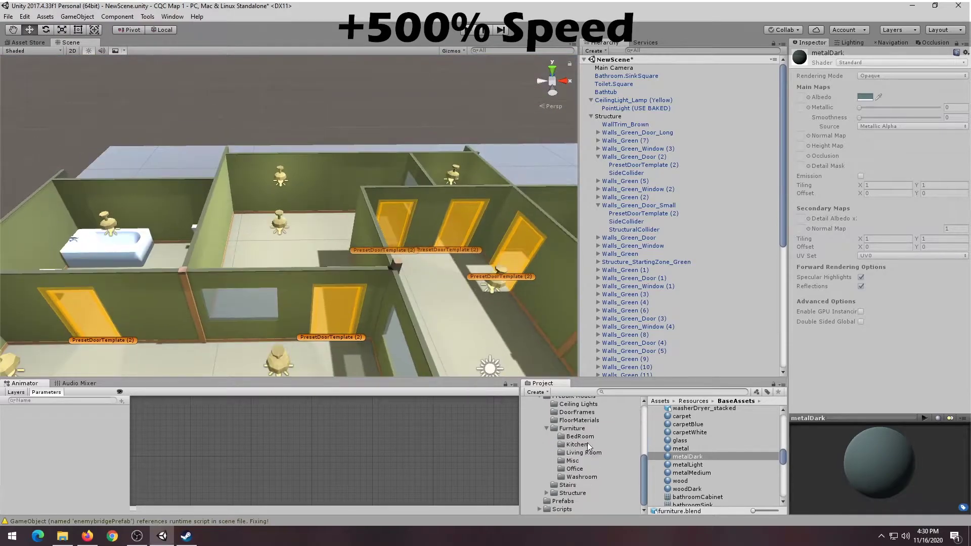
pyautogui.click(587, 453)
pyautogui.keyDown('alt'); pyautogui.moveTo(440, 364); pyautogui.dragTo(451, 349); pyautogui.keyUp('alt')
pyautogui.moveTo(451, 304); pyautogui.dragTo(369, 341, button='middle')
pyautogui.scroll(3, 369, 341)
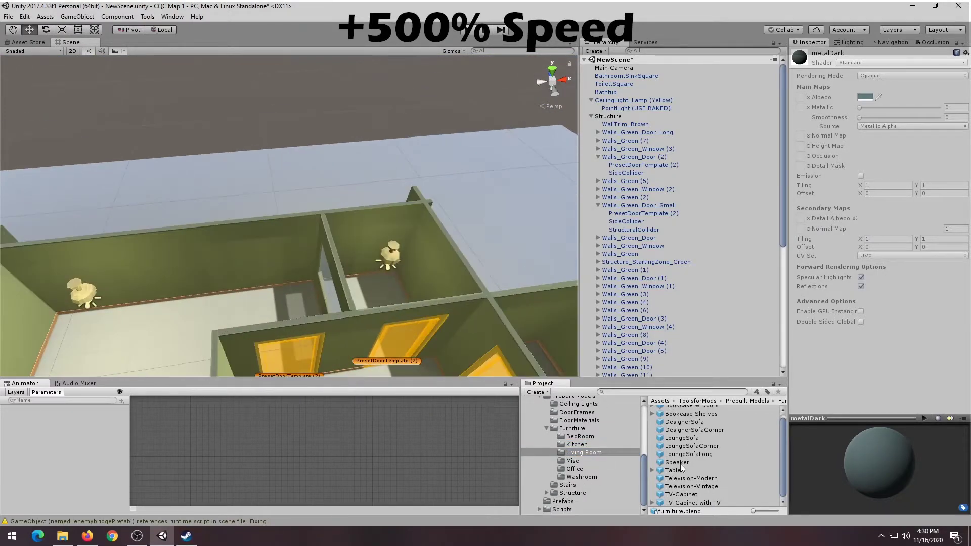
pyautogui.scroll(-5, 445, 364)
pyautogui.moveTo(446, 369); pyautogui.dragTo(516, 345, button='middle')
pyautogui.click(673, 470)
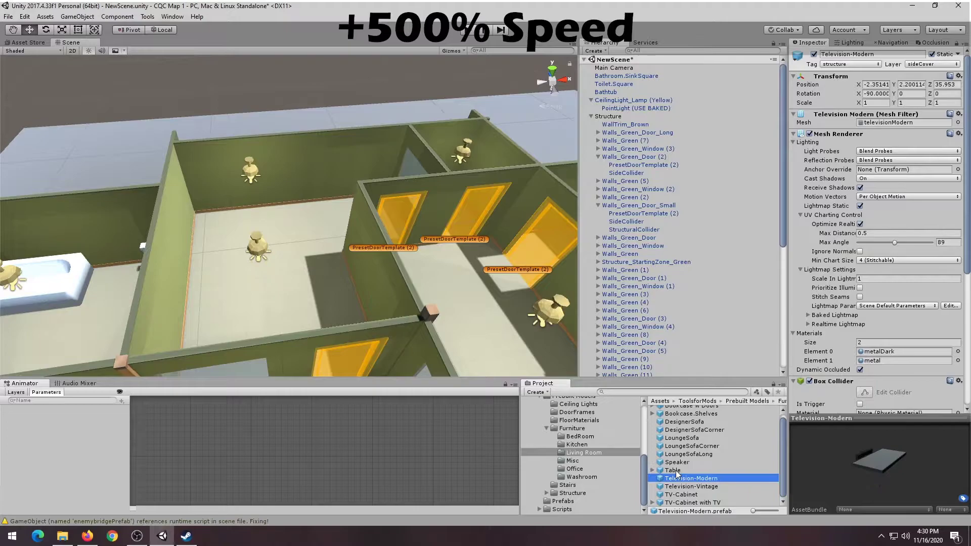
pyautogui.moveTo(677, 475); pyautogui.dragTo(317, 267)
pyautogui.moveTo(293, 227); pyautogui.dragTo(678, 466)
# Place a CardboardBox and a Television-Vintage next to each other in the room beside the washroom
pyautogui.click(621, 460)
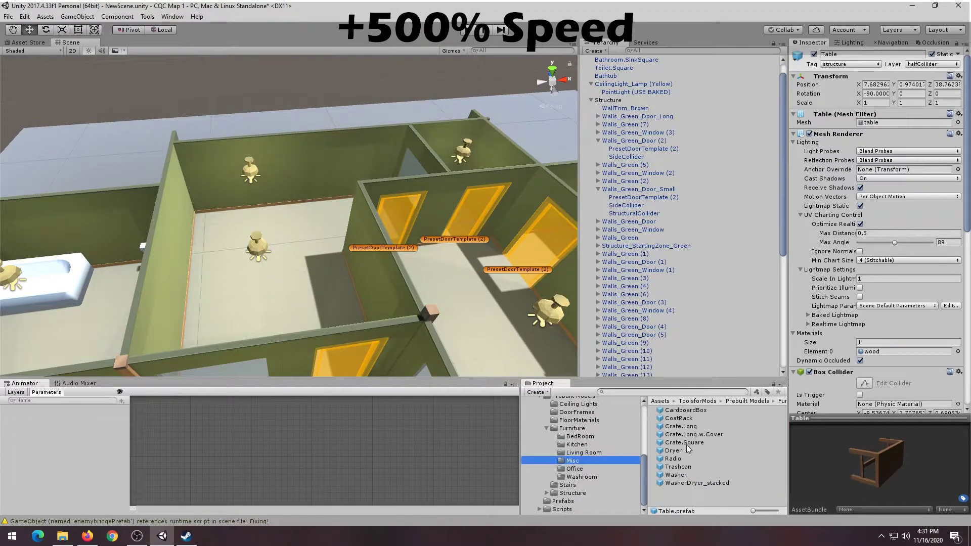
pyautogui.moveTo(686, 410); pyautogui.dragTo(289, 229)
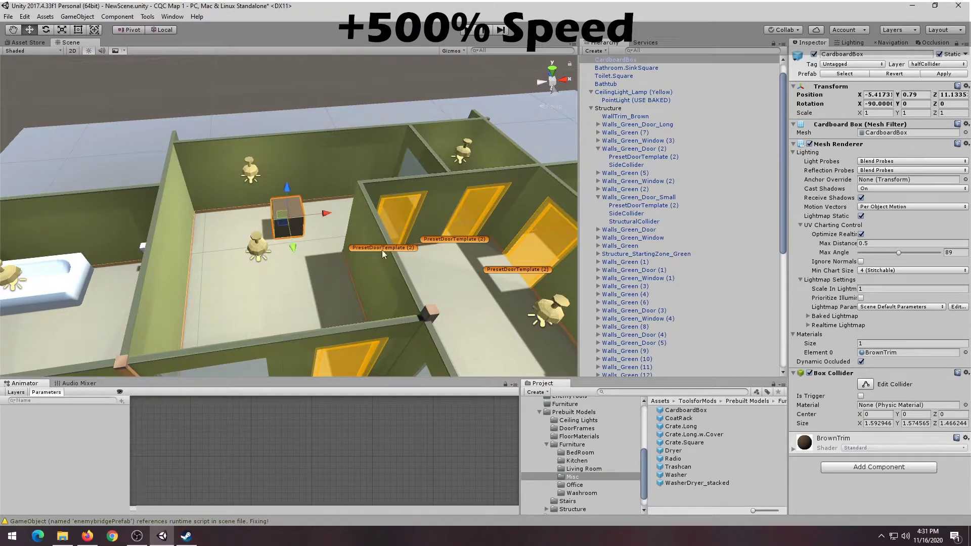
pyautogui.scroll(5, 288, 187)
pyautogui.click(583, 468)
pyautogui.moveTo(347, 368); pyautogui.dragTo(347, 331, button='right')
pyautogui.scroll(-3, 347, 332)
pyautogui.moveTo(689, 489); pyautogui.dragTo(348, 257)
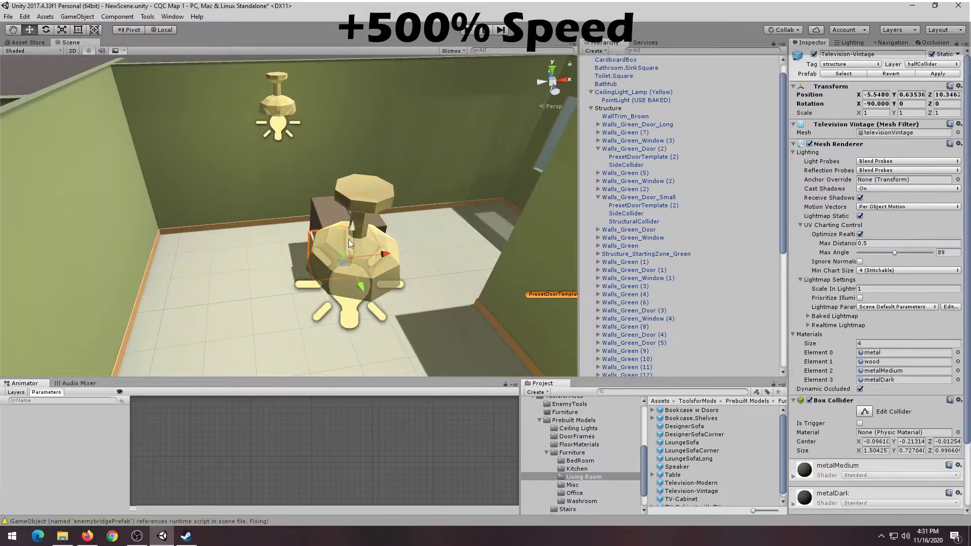
# Raise the vintage television onto the cardboard box at about Y 2.02 and turn it to a Z rotation of about 78
pyautogui.moveTo(350, 221); pyautogui.dragTo(350, 170)
pyautogui.scroll(3, 350, 187)
pyautogui.moveTo(337, 197); pyautogui.dragTo(369, 198, button='right')
pyautogui.press('e')
pyautogui.press('w')
pyautogui.moveTo(369, 198); pyautogui.dragTo(328, 188)
pyautogui.moveTo(305, 148); pyautogui.dragTo(304, 163)
pyautogui.scroll(-1, 582, 455)
pyautogui.scroll(-5, 370, 293)
# Shift the cardboard box and the television towards the back wall, with the television at about X -5.66, Z 11.95
pyautogui.moveTo(371, 293); pyautogui.dragTo(371, 260, button='right')
pyautogui.click(342, 279)
pyautogui.moveTo(342, 279); pyautogui.dragTo(331, 264)
pyautogui.click(326, 243)
pyautogui.moveTo(357, 277); pyautogui.dragTo(347, 262)
# Place a Chair w Cushion from the Kitchen furniture near the wall across from the television and rotate it
pyautogui.click(681, 443)
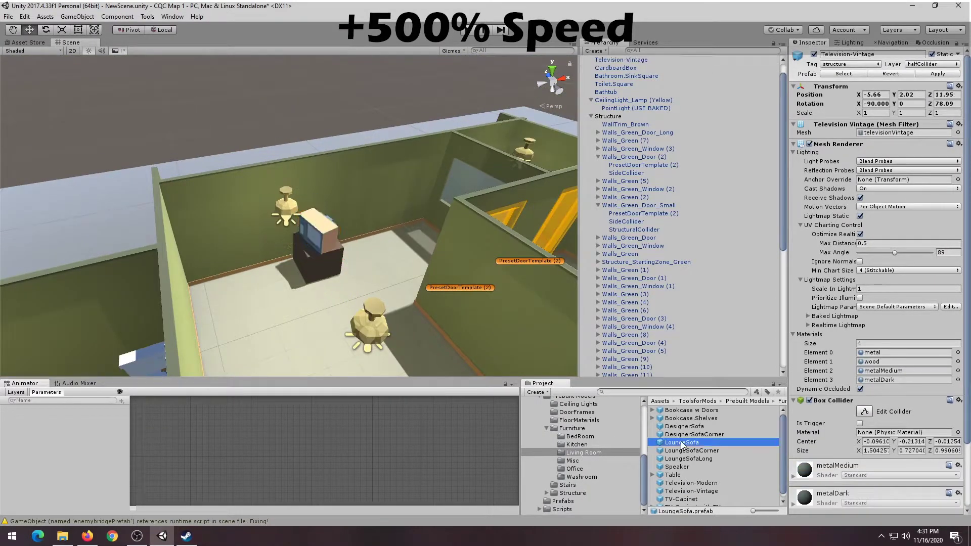
pyautogui.click(576, 444)
pyautogui.moveTo(455, 348)
pyautogui.mouseDown(button='right')
pyautogui.moveTo(495, 348)
pyautogui.moveTo(445, 344)
pyautogui.mouseUp(button='right')
pyautogui.moveTo(688, 418); pyautogui.dragTo(241, 291)
pyautogui.moveTo(239, 266); pyautogui.dragTo(239, 249)
pyautogui.press('e')
pyautogui.moveTo(227, 296); pyautogui.dragTo(272, 305)
pyautogui.press('w')
# Duplicate the chair, cardboard box and television together and move the copies to the room at the opposite end of the map
pyautogui.scroll(-4, 272, 304)
pyautogui.moveTo(420, 263)
pyautogui.mouseDown(button='right')
pyautogui.moveTo(392, 290)
pyautogui.moveTo(420, 258)
pyautogui.mouseUp(button='right')
pyautogui.scroll(3, 420, 258)
pyautogui.keyDown('shift'); pyautogui.click(357, 196); pyautogui.keyUp('shift')
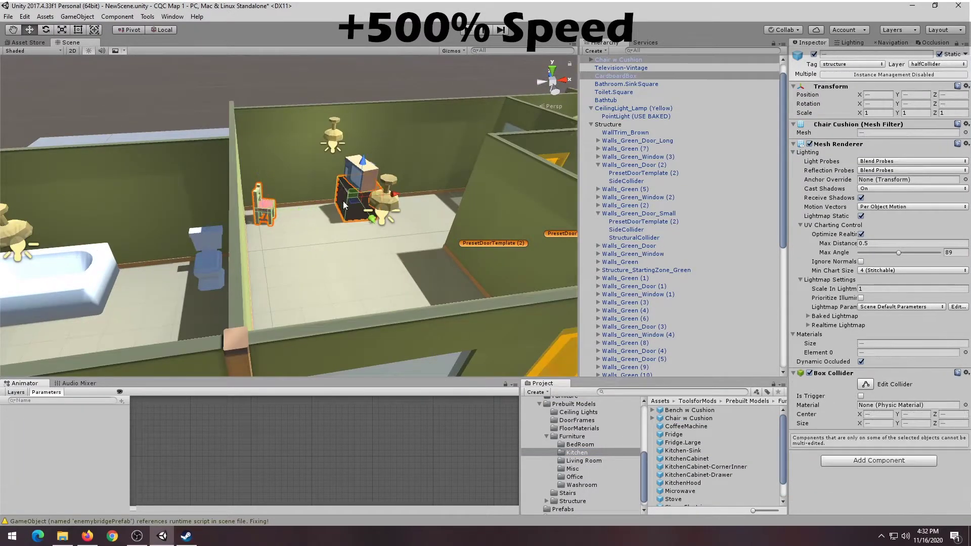
pyautogui.keyDown('shift'); pyautogui.click(354, 175); pyautogui.keyUp('shift')
pyautogui.scroll(-5, 354, 202)
pyautogui.moveTo(354, 203); pyautogui.dragTo(354, 273, button='right')
pyautogui.hotkey('ctrl', 'd')
pyautogui.moveTo(299, 142); pyautogui.dragTo(299, 245)
pyautogui.scroll(4, 323, 238)
pyautogui.moveTo(336, 303); pyautogui.dragTo(340, 328)
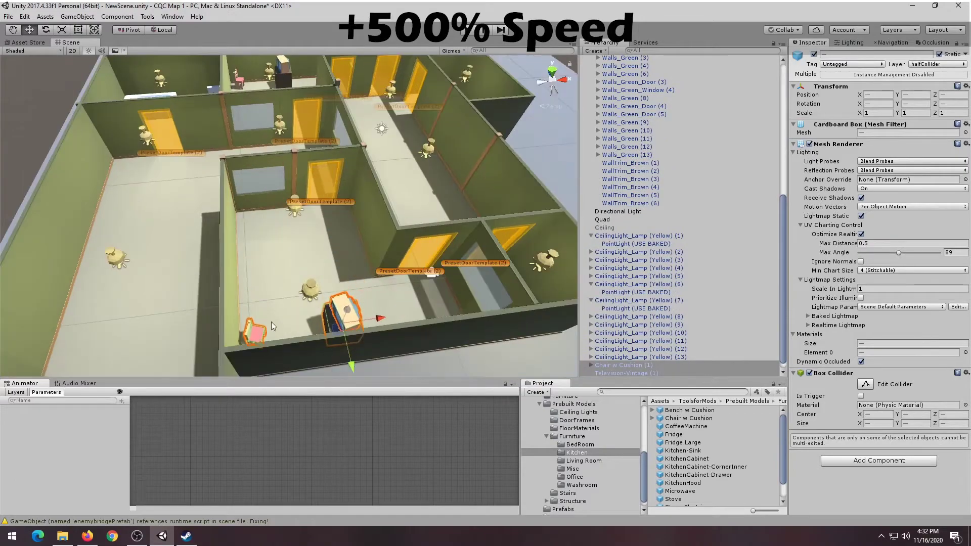
# Reposition the copied chair, duplicate it, and rotate the pieces in that room to vary their facing
pyautogui.click(257, 330)
pyautogui.moveTo(256, 294)
pyautogui.mouseDown()
pyautogui.moveTo(256, 277)
pyautogui.moveTo(266, 299)
pyautogui.mouseUp()
pyautogui.hotkey('ctrl', 'd')
pyautogui.press('e')
pyautogui.moveTo(273, 339); pyautogui.dragTo(319, 310)
pyautogui.press('w')
pyautogui.moveTo(320, 310); pyautogui.dragTo(405, 177, button='right')
pyautogui.click(405, 177)
pyautogui.press('e')
pyautogui.moveTo(404, 177); pyautogui.dragTo(374, 188)
# Place another prebuilt furniture piece in the map
pyautogui.scroll(-2, 698, 465)
pyautogui.click(684, 494)
pyautogui.moveTo(526, 304); pyautogui.dragTo(366, 301, button='right')
pyautogui.keyDown('alt'); pyautogui.moveTo(366, 301); pyautogui.dragTo(469, 311); pyautogui.keyUp('alt')
pyautogui.moveTo(685, 494); pyautogui.dragTo(291, 242)
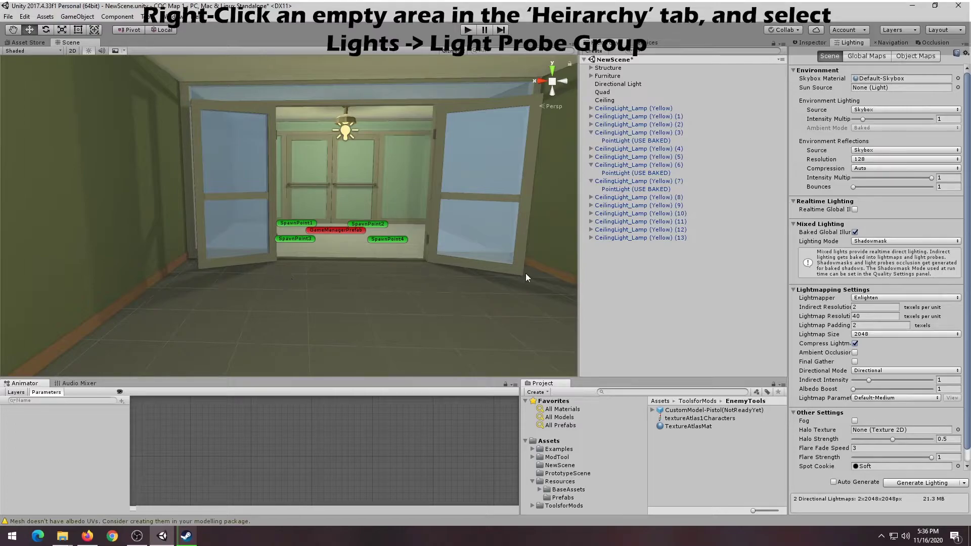
# Add a Light Probe Group to the scene
pyautogui.rightClick(630, 269)
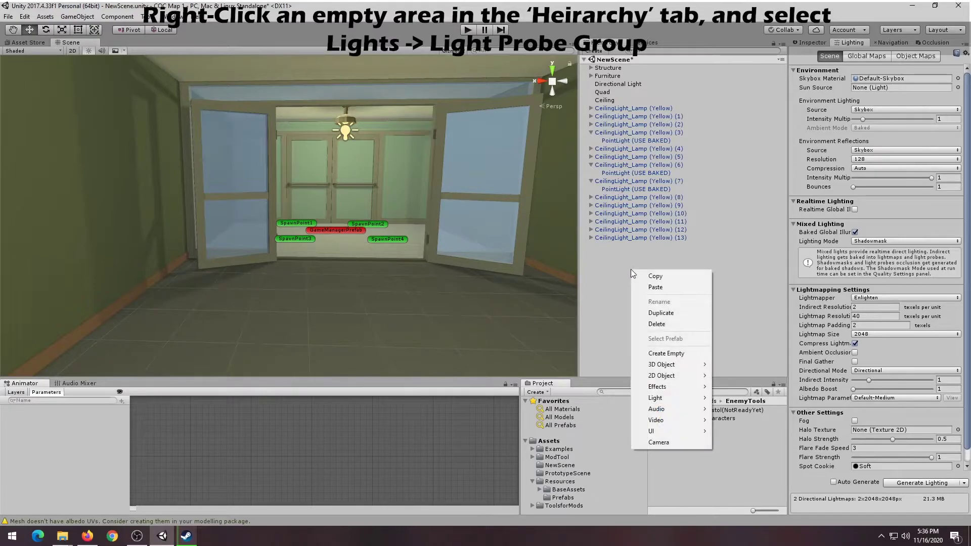
pyautogui.moveTo(654, 394)
pyautogui.click(742, 455)
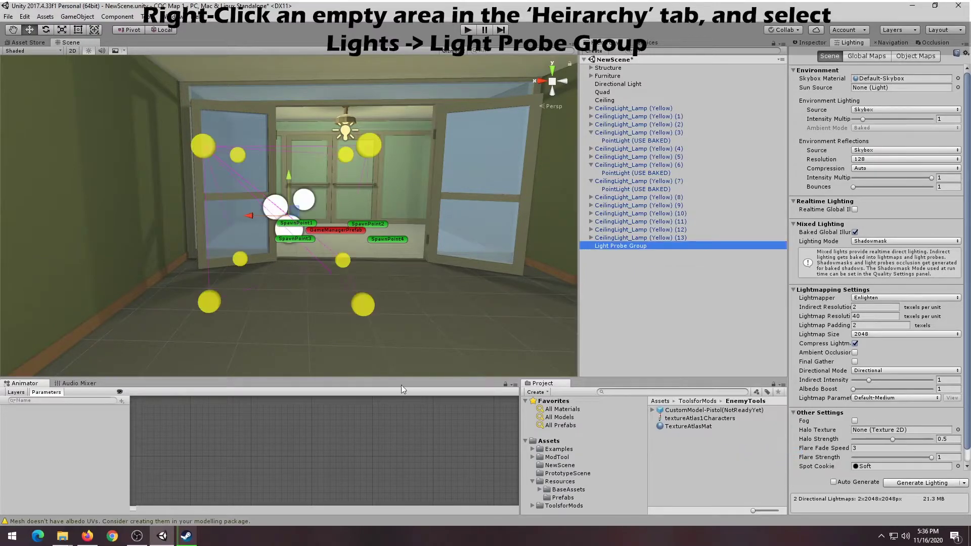
pyautogui.click(454, 53)
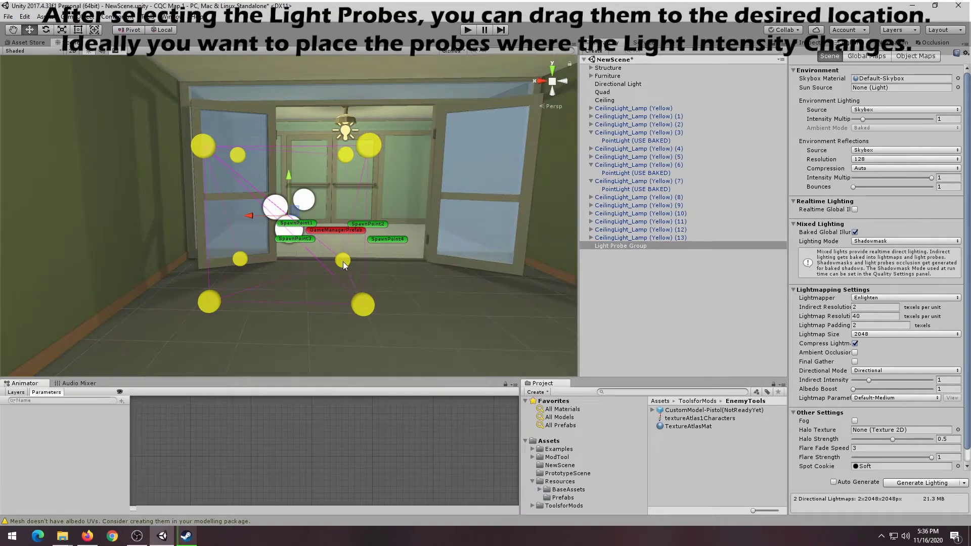
# Select the upper probes of the Light Probe Group and raise them toward the entrance hall's ceiling
pyautogui.click(343, 261)
pyautogui.moveTo(557, 237); pyautogui.dragTo(386, 285, button='right')
pyautogui.moveTo(385, 284); pyautogui.dragTo(278, 299, button='middle')
pyautogui.scroll(-4, 278, 299)
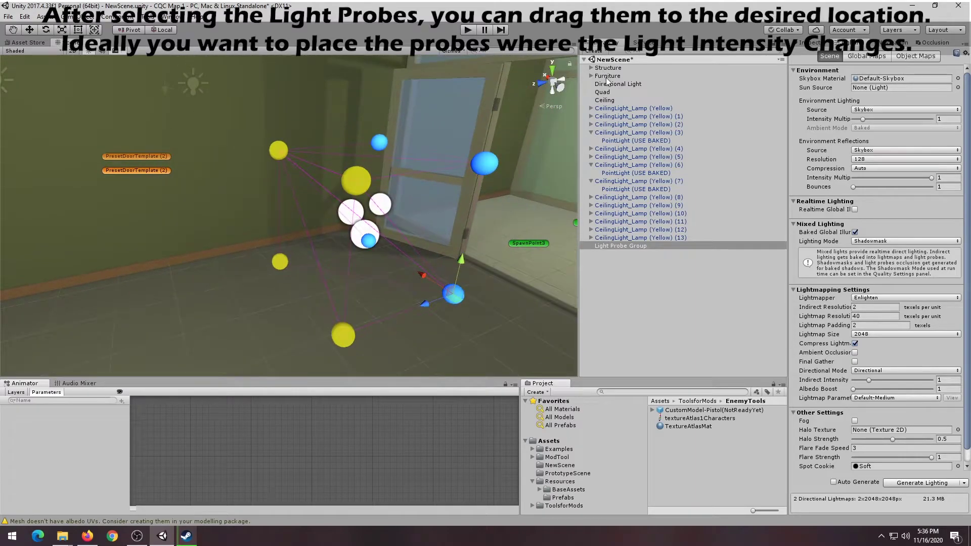
pyautogui.click(379, 142)
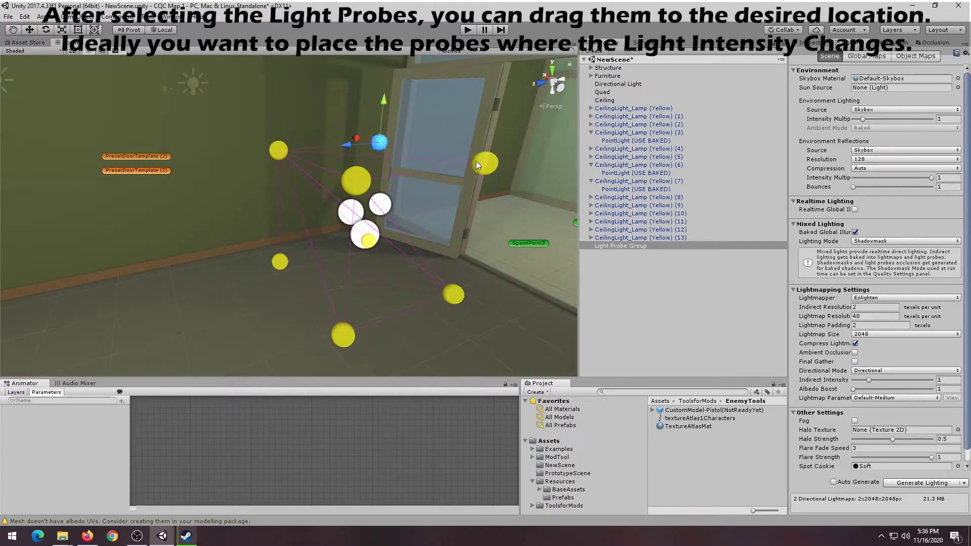
pyautogui.keyDown('shift'); pyautogui.click(281, 149); pyautogui.keyUp('shift')
pyautogui.keyDown('shift'); pyautogui.click(356, 180); pyautogui.keyUp('shift')
pyautogui.moveTo(381, 199); pyautogui.dragTo(436, 133, button='right')
pyautogui.moveTo(288, 211); pyautogui.dragTo(287, 163)
# Deactivate the Ceiling object to expose the rooms from above
pyautogui.click(608, 101)
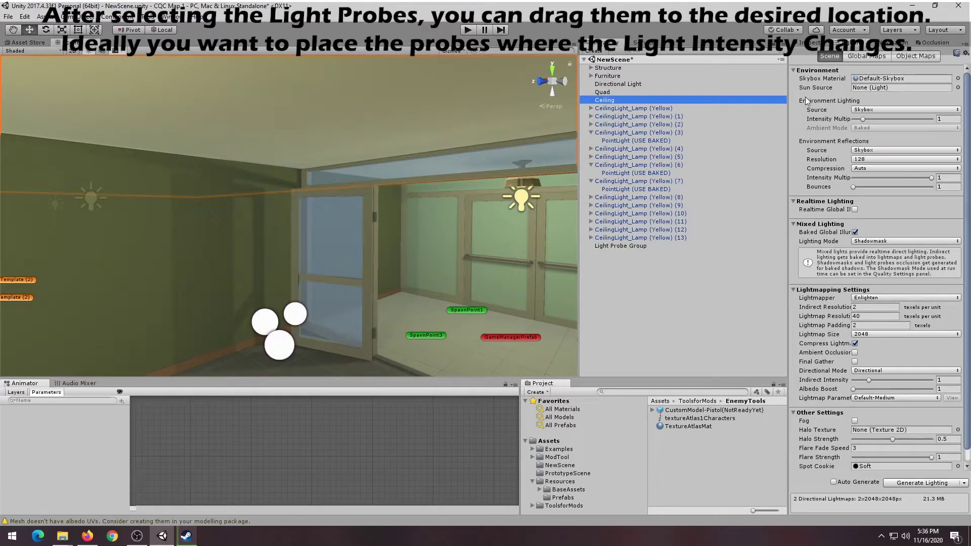
pyautogui.click(810, 42)
pyautogui.click(552, 72)
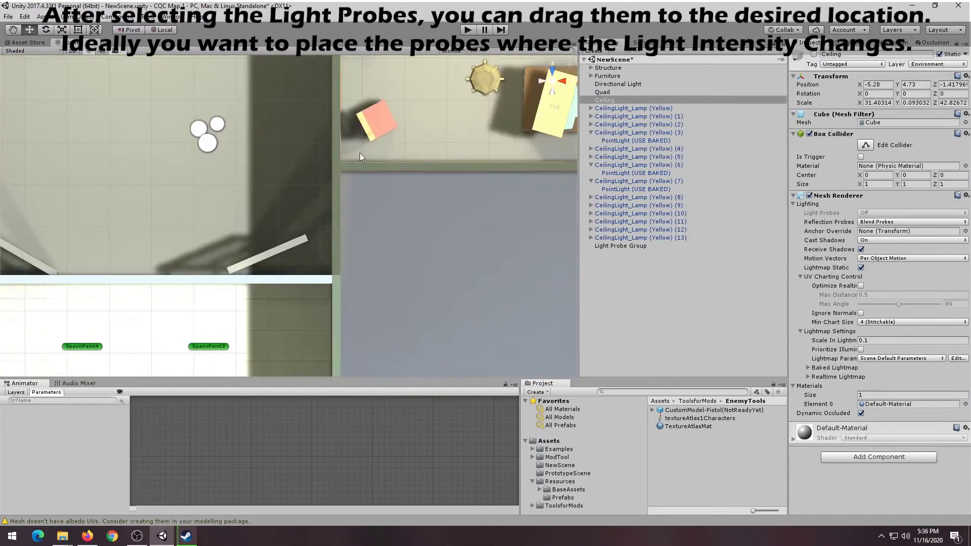
# Move the four far-side probes of the Light Probe Group along Z to the entrance hall's light fixture, at about Z 3.84
pyautogui.doubleClick(621, 246)
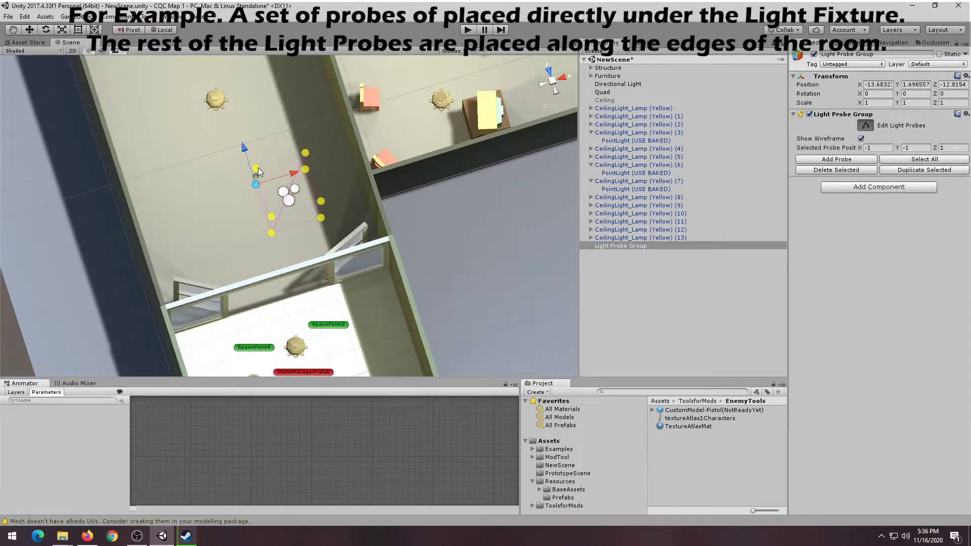
pyautogui.keyDown('shift'); pyautogui.click(307, 170); pyautogui.keyUp('shift')
pyautogui.keyDown('shift'); pyautogui.click(306, 154); pyautogui.keyUp('shift')
pyautogui.scroll(2, 257, 166)
pyautogui.moveTo(238, 141); pyautogui.dragTo(194, 68)
pyautogui.scroll(-6, 277, 132)
pyautogui.moveTo(297, 112); pyautogui.dragTo(289, 205, button='middle')
pyautogui.keyDown('alt'); pyautogui.moveTo(288, 204); pyautogui.dragTo(275, 223); pyautogui.keyUp('alt')
pyautogui.moveTo(250, 166); pyautogui.dragTo(250, 159)
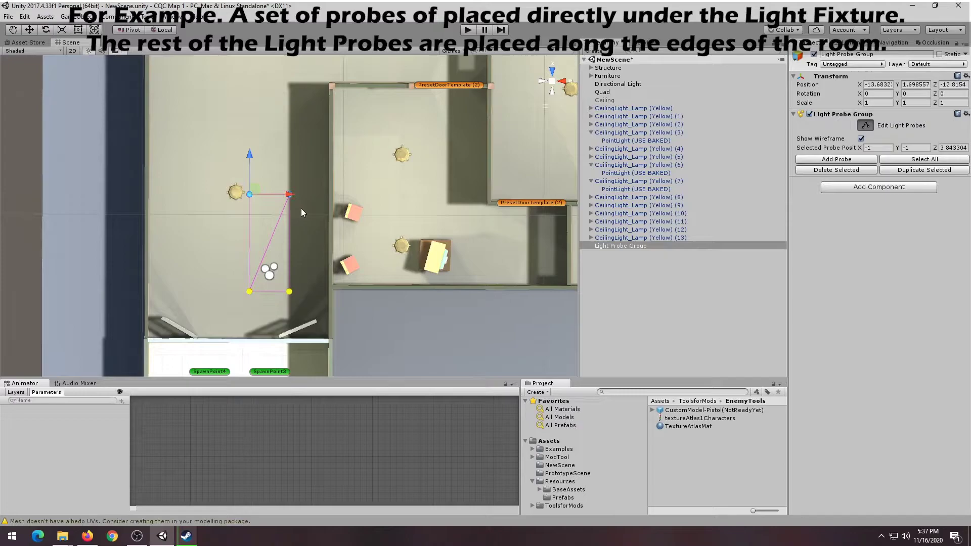
# Move the outer probes to the entrance hall's side wall and place duplicates of them along the opposite wall
pyautogui.keyDown('alt'); pyautogui.moveTo(302, 208); pyautogui.dragTo(345, 147); pyautogui.keyUp('alt')
pyautogui.keyDown('alt'); pyautogui.moveTo(306, 215); pyautogui.dragTo(364, 138); pyautogui.keyUp('alt')
pyautogui.scroll(5, 316, 239)
pyautogui.click(277, 218)
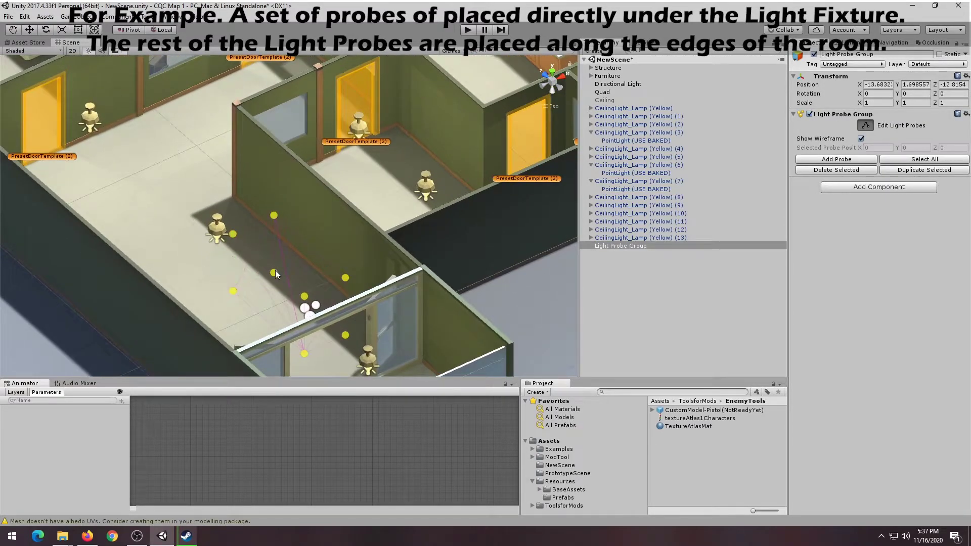
pyautogui.click(274, 271)
pyautogui.keyDown('shift'); pyautogui.click(276, 218); pyautogui.keyUp('shift')
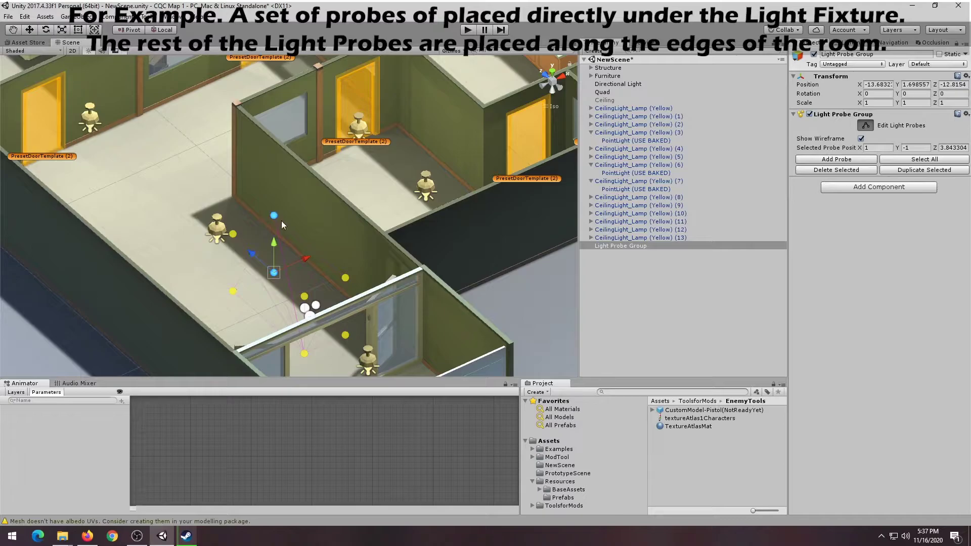
pyautogui.keyDown('shift'); pyautogui.click(347, 278); pyautogui.keyUp('shift')
pyautogui.moveTo(308, 257); pyautogui.dragTo(334, 253)
pyautogui.hotkey('ctrl', 'd')
pyautogui.moveTo(366, 208); pyautogui.dragTo(202, 229)
# Select the middle column of probes and line it up with the entrance hall's ceiling lamp
pyautogui.click(251, 210)
pyautogui.keyDown('shift'); pyautogui.click(254, 293); pyautogui.keyUp('shift')
pyautogui.keyDown('shift'); pyautogui.click(254, 302); pyautogui.keyUp('shift')
pyautogui.scroll(1, 257, 288)
pyautogui.scroll(5, 239, 202)
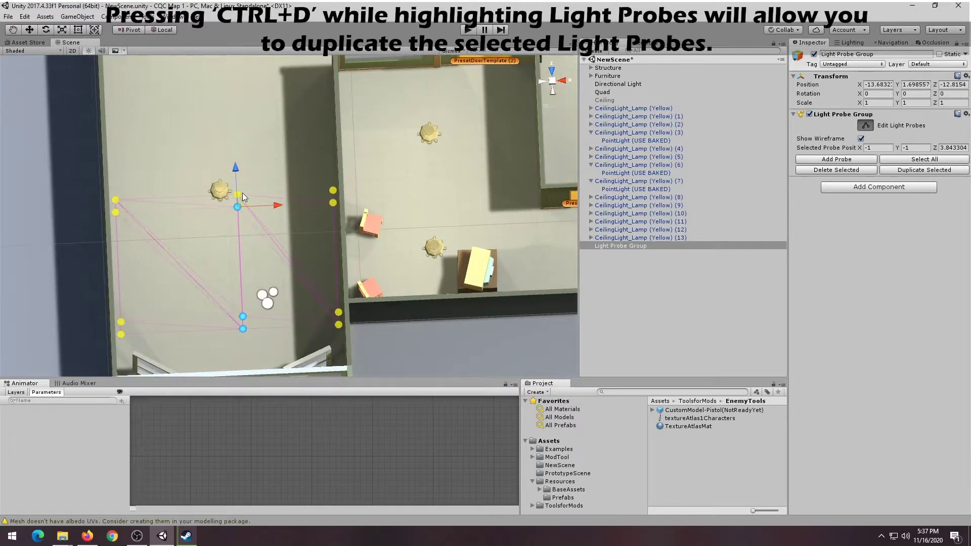
pyautogui.moveTo(259, 204); pyautogui.dragTo(239, 209)
# Move the selected row of probes farther along the hall to the next ceiling lamp, at about Z 12.68
pyautogui.scroll(-10, 295, 252)
pyautogui.moveTo(324, 177); pyautogui.dragTo(314, 219, button='right')
pyautogui.keyDown('alt'); pyautogui.moveTo(314, 220); pyautogui.dragTo(192, 196); pyautogui.keyUp('alt')
pyautogui.click(191, 181)
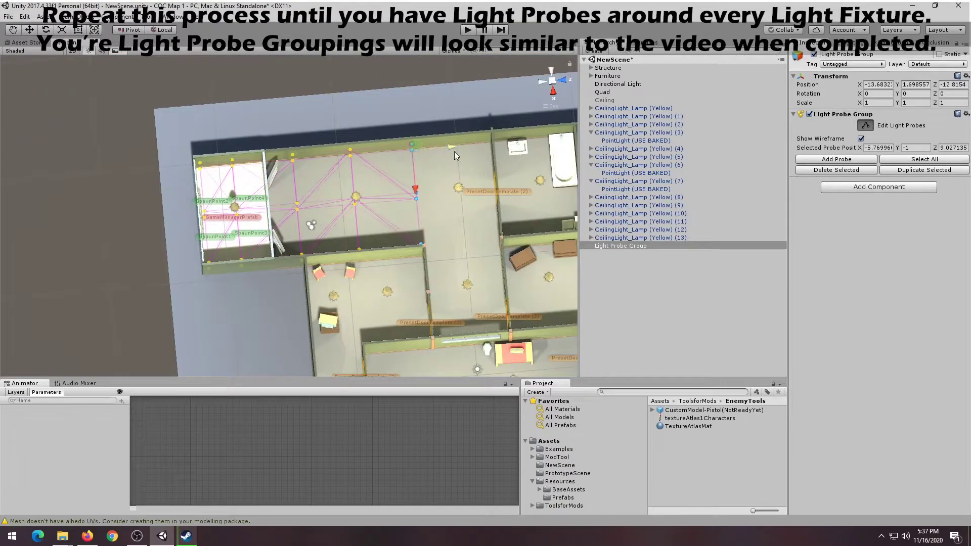
pyautogui.moveTo(452, 147); pyautogui.dragTo(498, 144)
pyautogui.scroll(8, 454, 156)
pyautogui.moveTo(455, 155); pyautogui.dragTo(263, 195, button='middle')
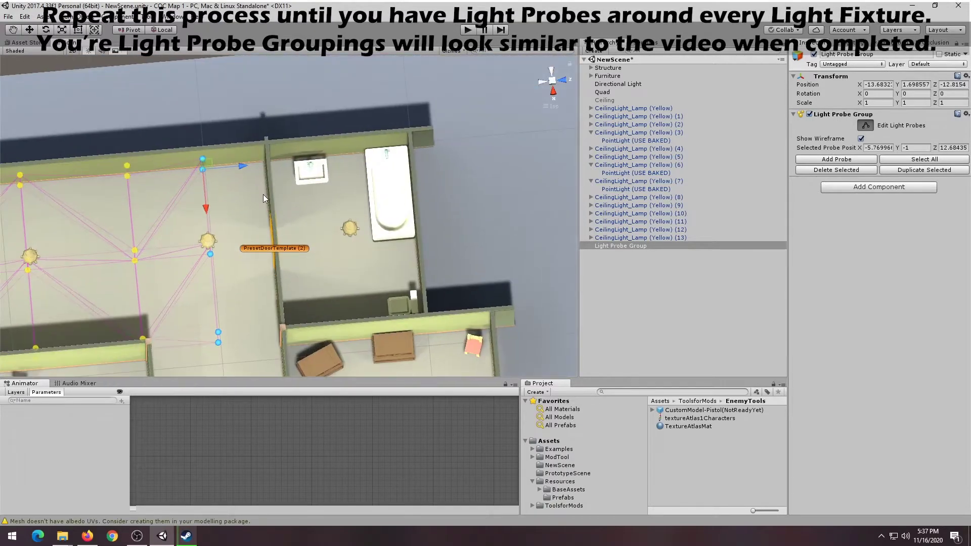
# Move the selected probes along Z into the bathroom, in line with its ceiling lamp
pyautogui.moveTo(263, 238); pyautogui.dragTo(349, 227)
pyautogui.scroll(-7, 287, 187)
pyautogui.keyDown('alt'); pyautogui.moveTo(288, 187); pyautogui.dragTo(318, 192); pyautogui.keyUp('alt')
pyautogui.scroll(8, 319, 192)
pyautogui.click(317, 206)
pyautogui.moveTo(319, 183); pyautogui.dragTo(363, 306, button='middle')
pyautogui.scroll(1, 364, 306)
# Select the probes at the hallway's inner corners, duplicate them and place the copies around the next hallway lamp
pyautogui.moveTo(298, 308); pyautogui.dragTo(206, 257)
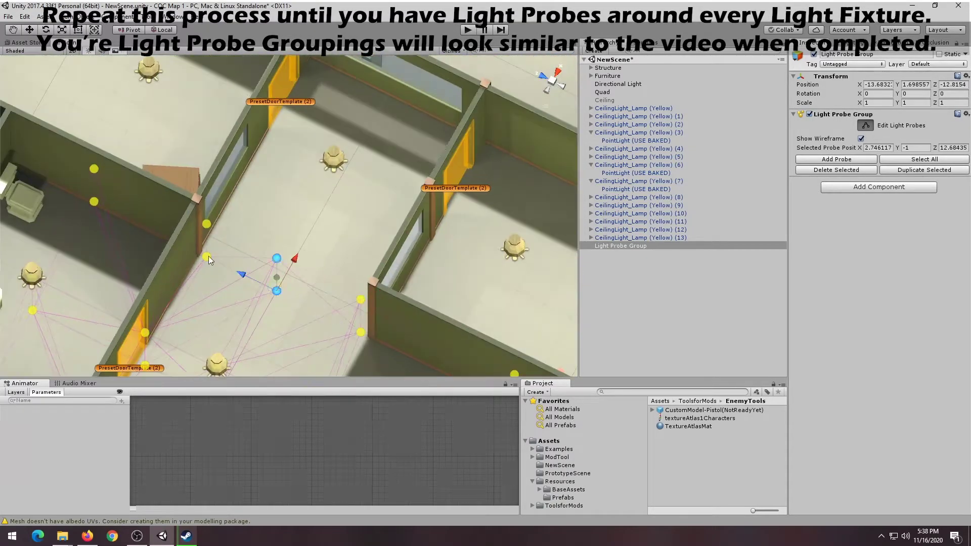
pyautogui.keyDown('shift'); pyautogui.moveTo(374, 349); pyautogui.dragTo(349, 294); pyautogui.keyUp('shift')
pyautogui.keyDown('alt'); pyautogui.moveTo(283, 238); pyautogui.dragTo(458, 243); pyautogui.keyUp('alt')
pyautogui.hotkey('ctrl', 'd')
pyautogui.click(295, 180)
pyautogui.scroll(-4, 304, 144)
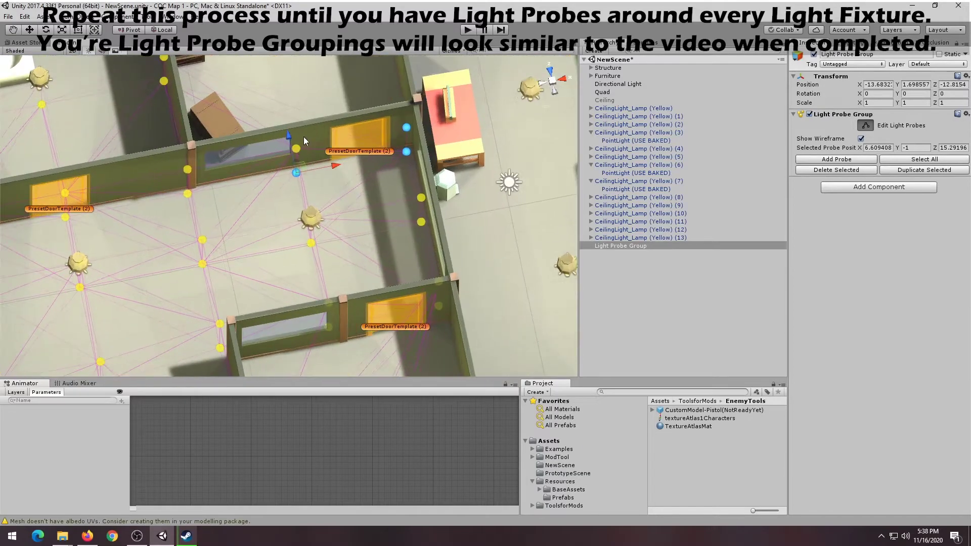
# Move the copied probes into the furnished room beyond the hallway and duplicate them there
pyautogui.click(338, 156)
pyautogui.scroll(3, 344, 171)
pyautogui.moveTo(344, 171); pyautogui.dragTo(302, 271, button='middle')
pyautogui.moveTo(331, 222); pyautogui.dragTo(322, 181)
pyautogui.hotkey('ctrl', 'd')
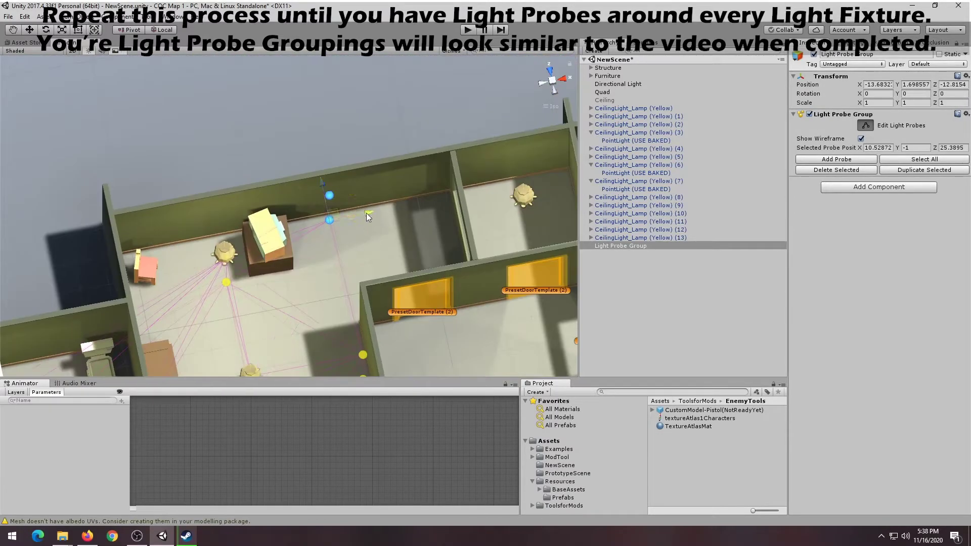
# Spread duplicated probes along the furnished room's outer wall and into the small adjoining room
pyautogui.moveTo(287, 227); pyautogui.dragTo(176, 251)
pyautogui.moveTo(371, 213); pyautogui.dragTo(485, 190)
pyautogui.moveTo(484, 190); pyautogui.dragTo(375, 217, button='middle')
pyautogui.hotkey('ctrl', 'd')
pyautogui.moveTo(376, 216); pyautogui.dragTo(493, 193)
pyautogui.click(552, 79)
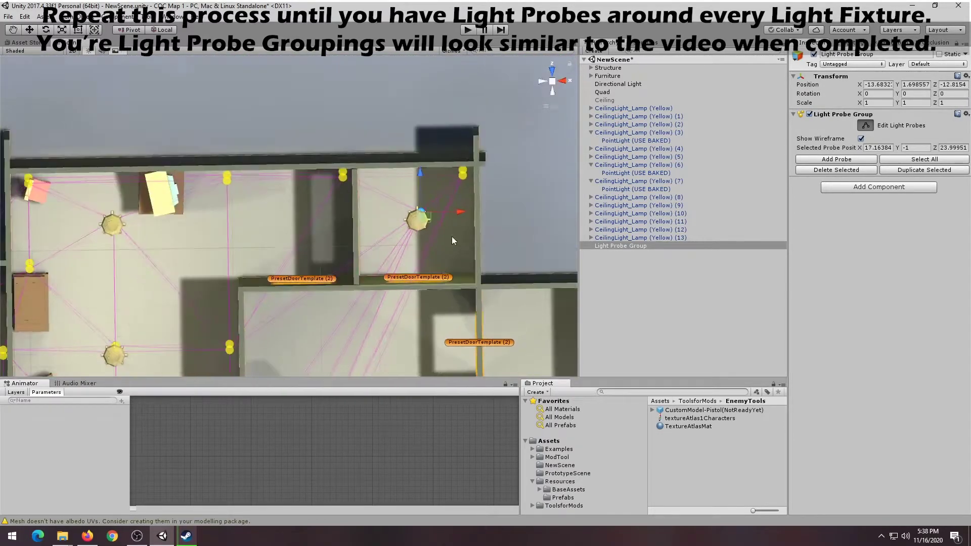
# Duplicate the small room's probes and place the copies across the kitchen and the bedroom beside it
pyautogui.scroll(-8, 458, 167)
pyautogui.hotkey('ctrl', 'd')
pyautogui.moveTo(424, 136); pyautogui.dragTo(420, 235)
pyautogui.hotkey('ctrl', 'd')
pyautogui.hotkey('ctrl', 'd')
pyautogui.moveTo(420, 235); pyautogui.dragTo(474, 235)
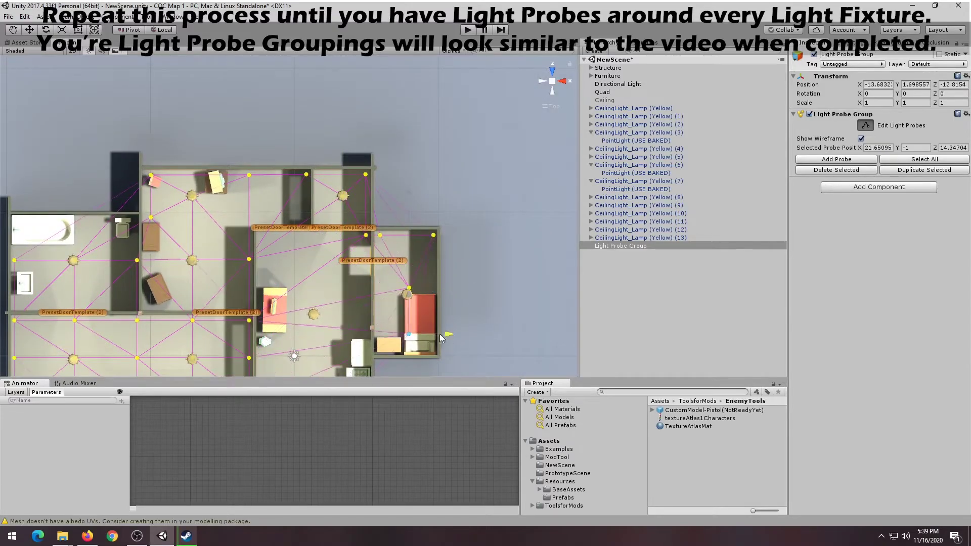
# Duplicate more probes and arrange the copies around the kitchen's ceiling lamps and along its walls
pyautogui.scroll(-2, 435, 200)
pyautogui.click(278, 308)
pyautogui.scroll(-1, 290, 268)
pyautogui.moveTo(291, 268); pyautogui.dragTo(293, 215, button='middle')
pyautogui.hotkey('ctrl', 'd')
pyautogui.moveTo(322, 299); pyautogui.dragTo(389, 298)
pyautogui.hotkey('ctrl', 'd')
pyautogui.moveTo(357, 334); pyautogui.dragTo(377, 331)
pyautogui.moveTo(388, 249); pyautogui.dragTo(352, 248)
pyautogui.moveTo(317, 209); pyautogui.dragTo(318, 237)
# Duplicate the probes between the hallway and the two-chair room and move the copies toward the kitchen wall, at about X 10.33
pyautogui.click(238, 246)
pyautogui.moveTo(238, 206)
pyautogui.mouseDown()
pyautogui.moveTo(243, 282)
pyautogui.moveTo(247, 209)
pyautogui.mouseUp()
pyautogui.hotkey('ctrl', 'd')
pyautogui.moveTo(278, 254); pyautogui.dragTo(313, 262)
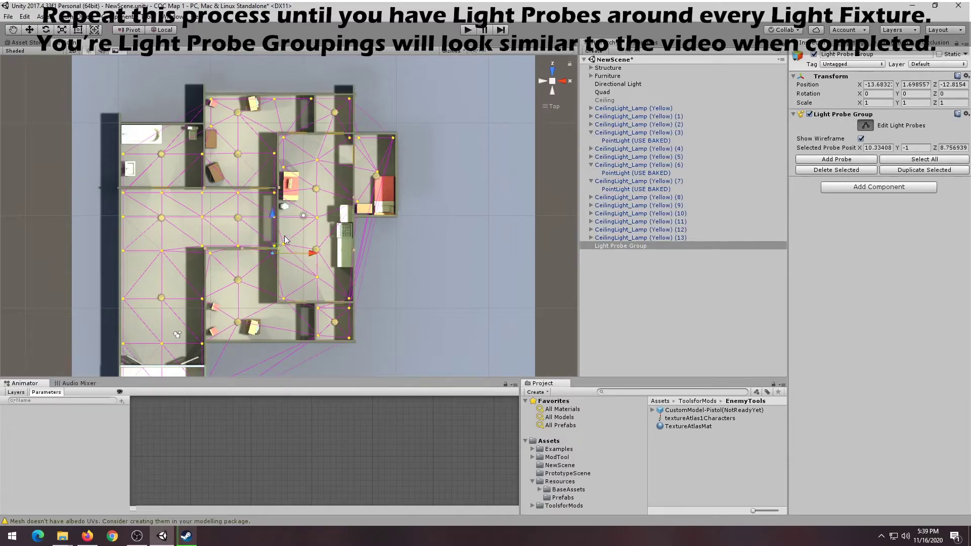
# Position the copied probes around the two-chair room's far corner and along its walls near the kitchen
pyautogui.moveTo(271, 213); pyautogui.dragTo(274, 267)
pyautogui.moveTo(314, 307); pyautogui.dragTo(352, 308)
pyautogui.moveTo(312, 272); pyautogui.dragTo(314, 302)
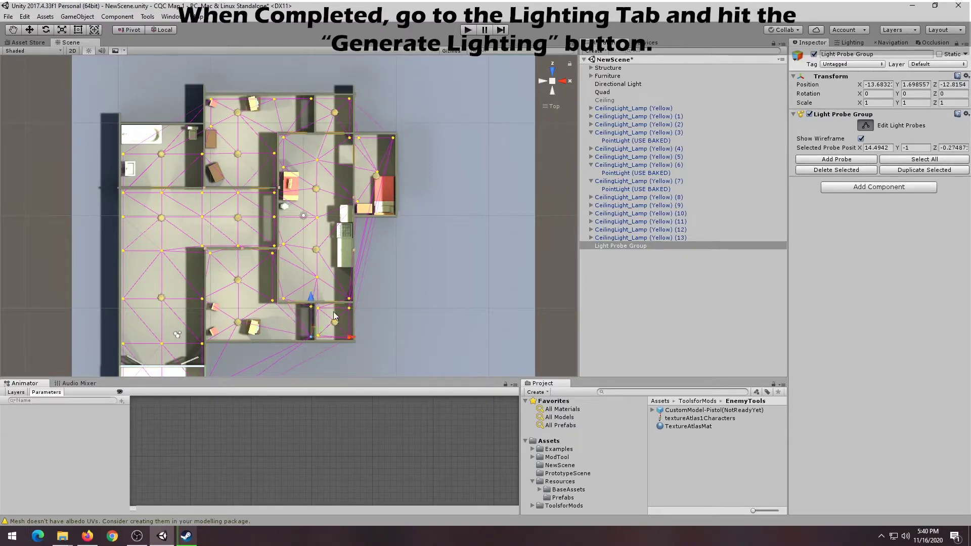
pyautogui.moveTo(349, 338); pyautogui.dragTo(316, 336)
pyautogui.moveTo(281, 303); pyautogui.dragTo(281, 284)
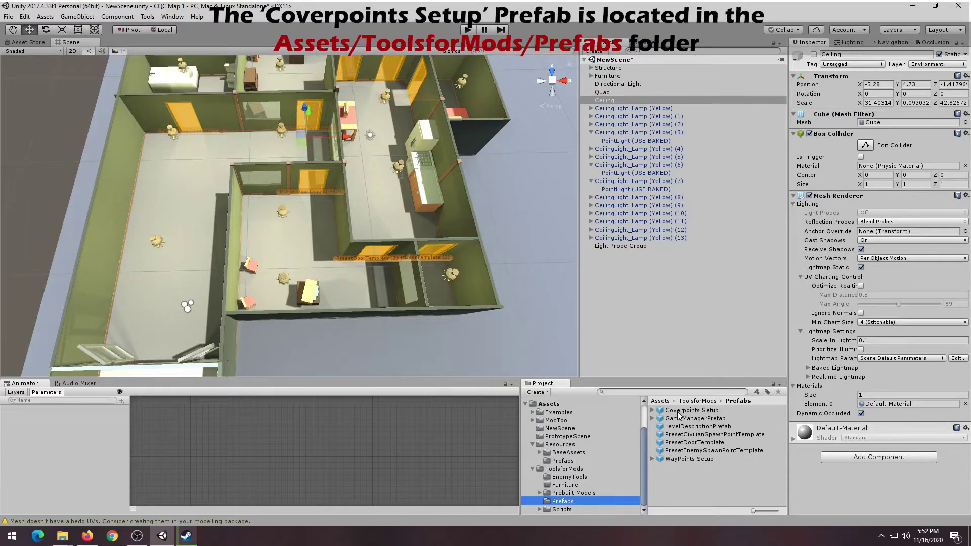
# Add the Coverpoints Setup prefab to the scene and reposition all of its cover points together
pyautogui.moveTo(680, 414); pyautogui.dragTo(677, 410)
pyautogui.moveTo(677, 410); pyautogui.dragTo(622, 256)
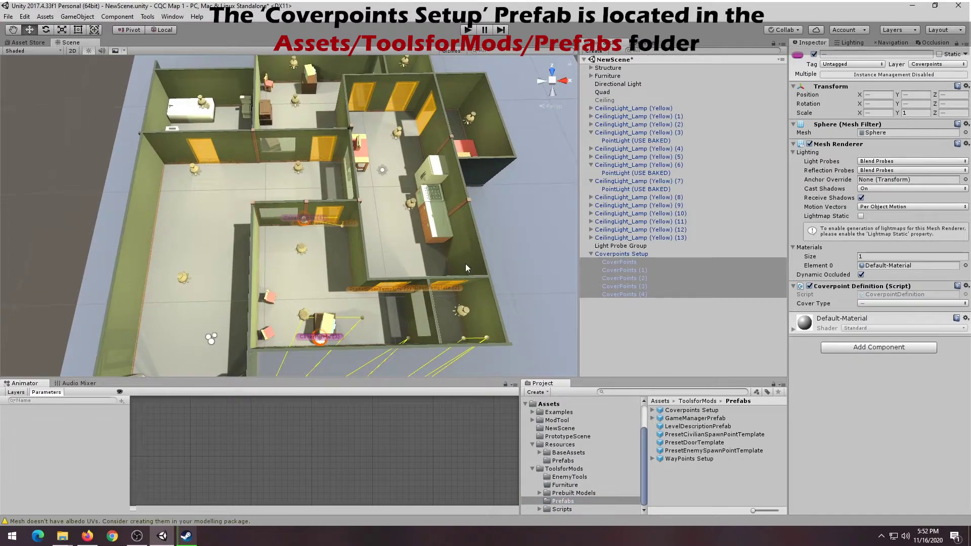
pyautogui.press('f')
pyautogui.scroll(-3, 388, 245)
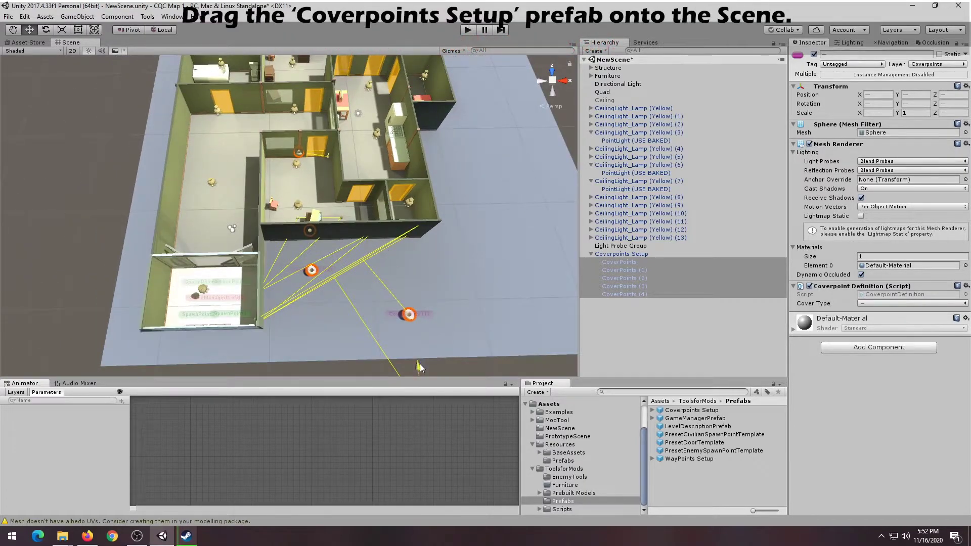
pyautogui.moveTo(420, 363); pyautogui.dragTo(439, 395)
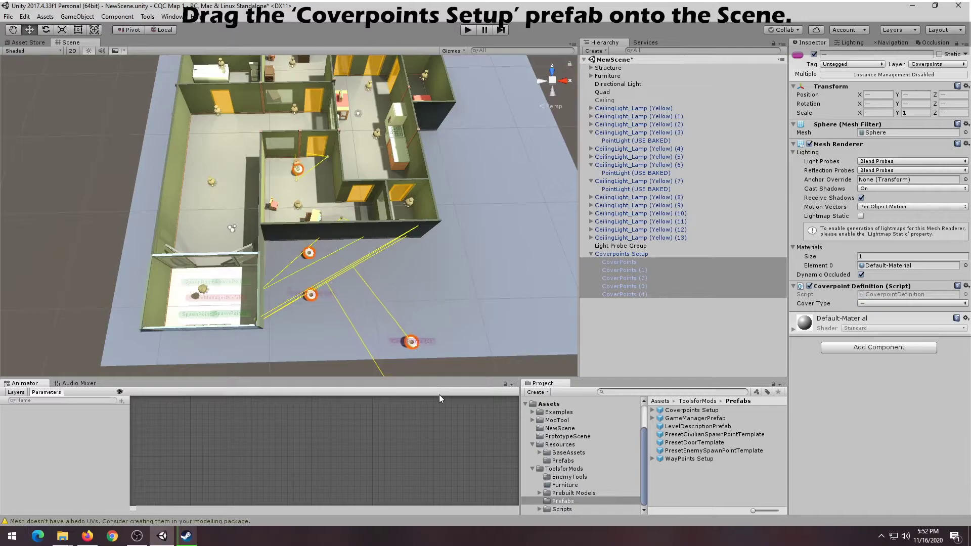
# Move the first CoverPoints sphere into the kitchen beside the counter, and undo the extra shift
pyautogui.click(630, 262)
pyautogui.moveTo(375, 322); pyautogui.dragTo(371, 185)
pyautogui.scroll(4, 358, 233)
pyautogui.scroll(1, 337, 257)
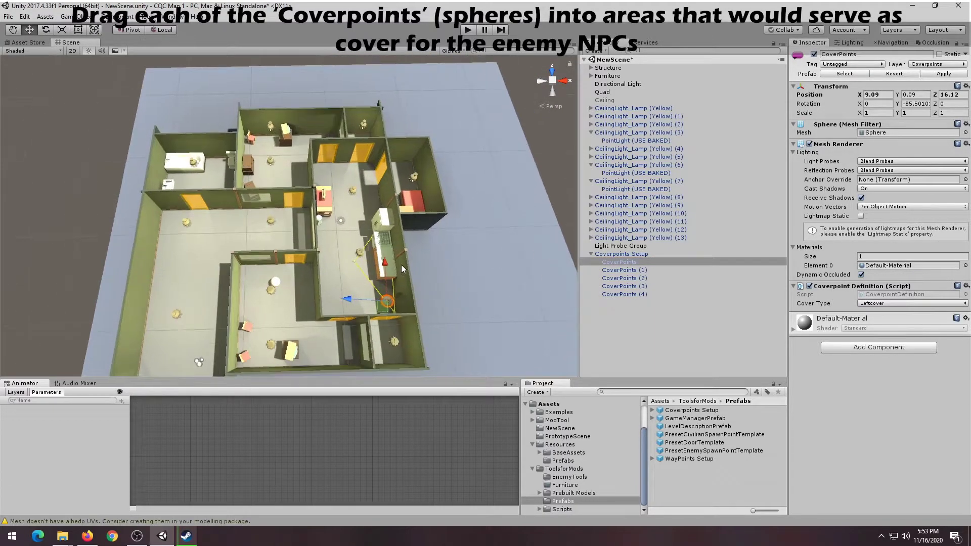
pyautogui.moveTo(385, 262); pyautogui.dragTo(289, 240)
pyautogui.hotkey('ctrl', 'z')
# Set the cover type of CoverPoints (1) to Crouchcover
pyautogui.click(877, 304)
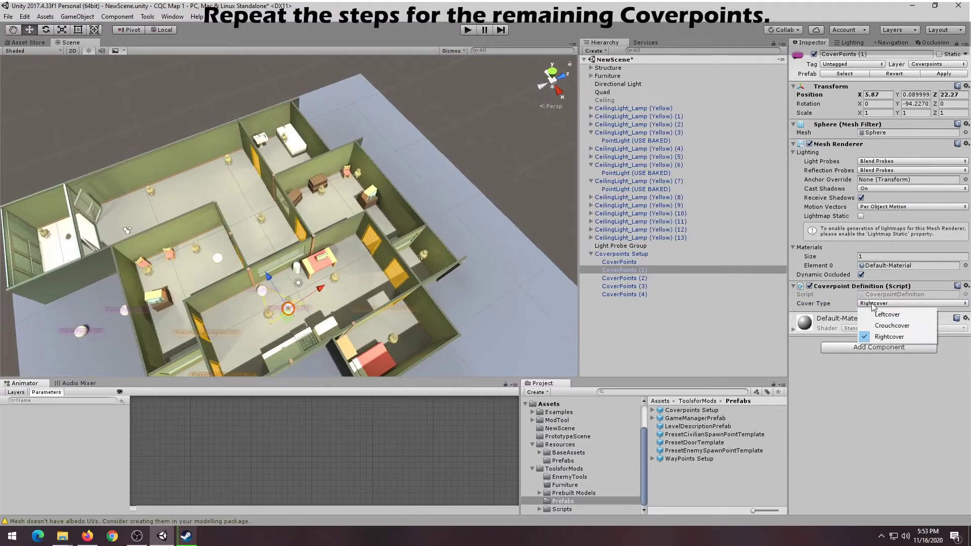
pyautogui.click(883, 323)
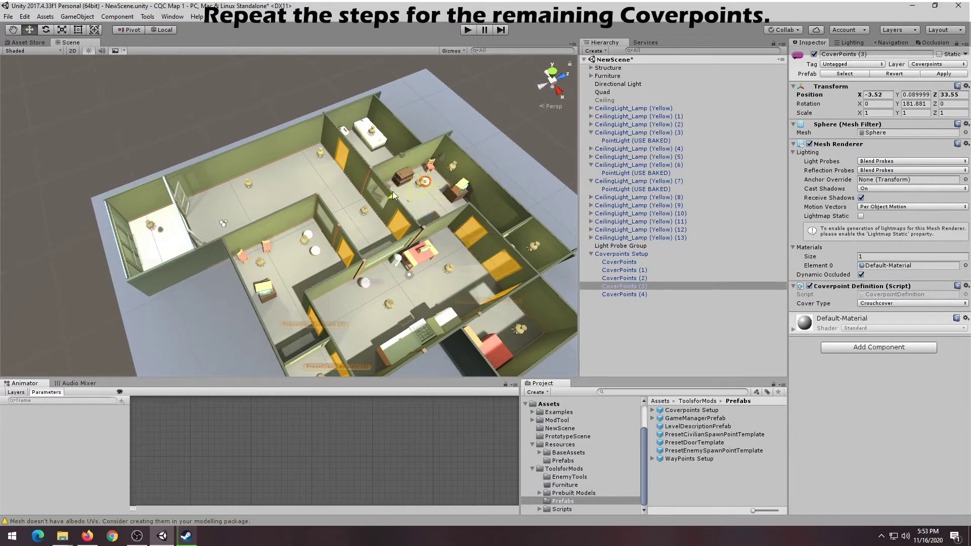
# Rotate CoverPoints (4) by the kitchen table to about -91.6 degrees on Y and duplicate it
pyautogui.click(623, 295)
pyautogui.press('e')
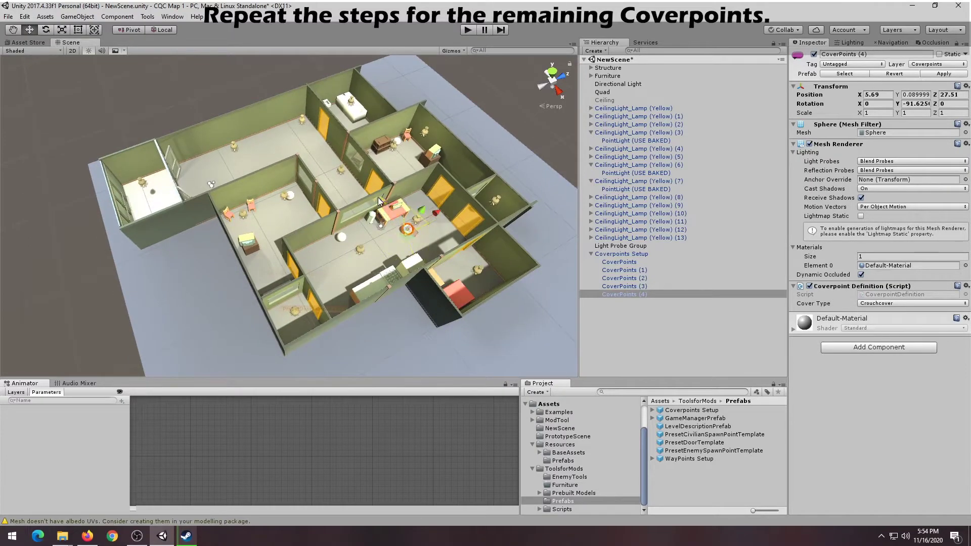
pyautogui.hotkey('ctrl', 'd')
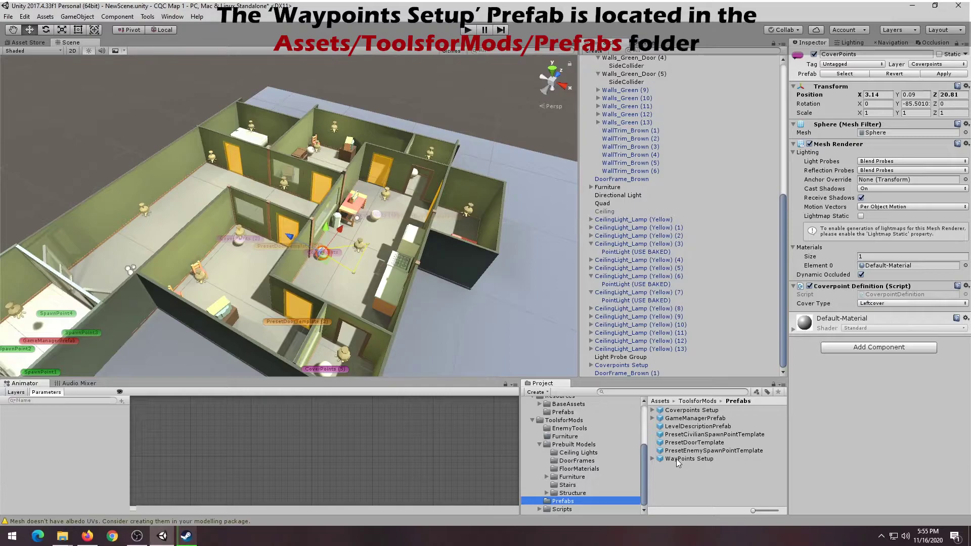
# Add the WayPoints Setup prefab to the scene and set its position to 0, 0, 0
pyautogui.moveTo(675, 459); pyautogui.dragTo(523, 306)
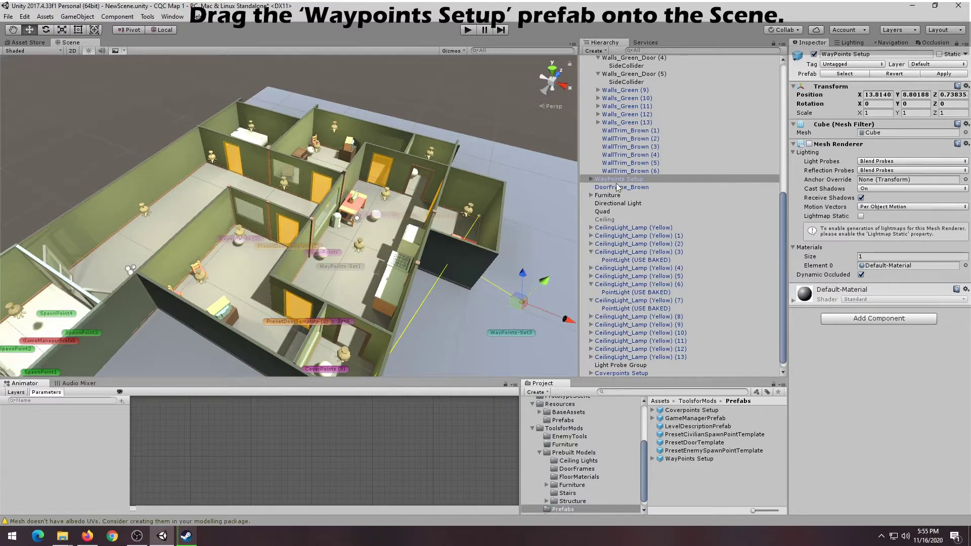
pyautogui.click(875, 95)
pyautogui.write('0')
pyautogui.press('Tab')
pyautogui.write('0')
pyautogui.press('Tab')
pyautogui.write('0')
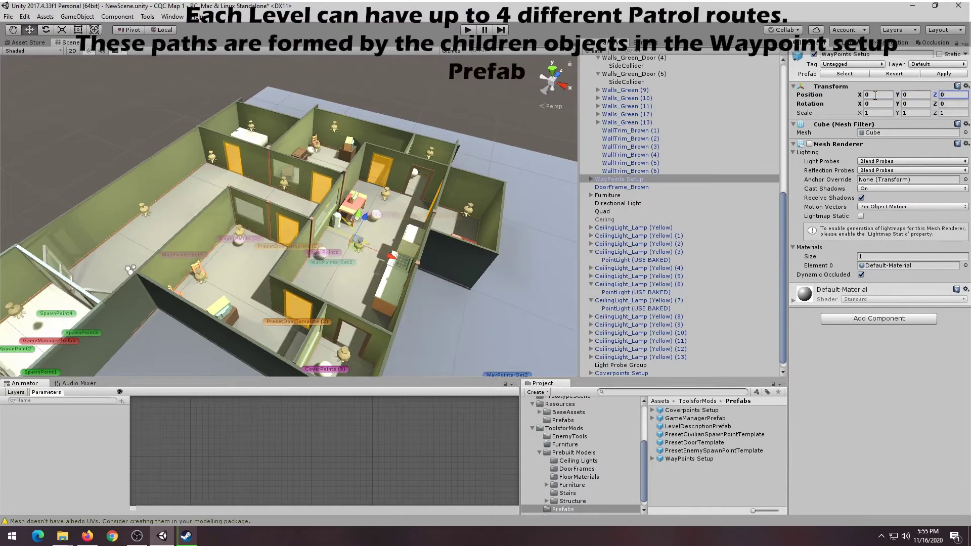
# Select all eight waypoints inside WayPoints Setup and shift them together along the X axis
pyautogui.click(590, 180)
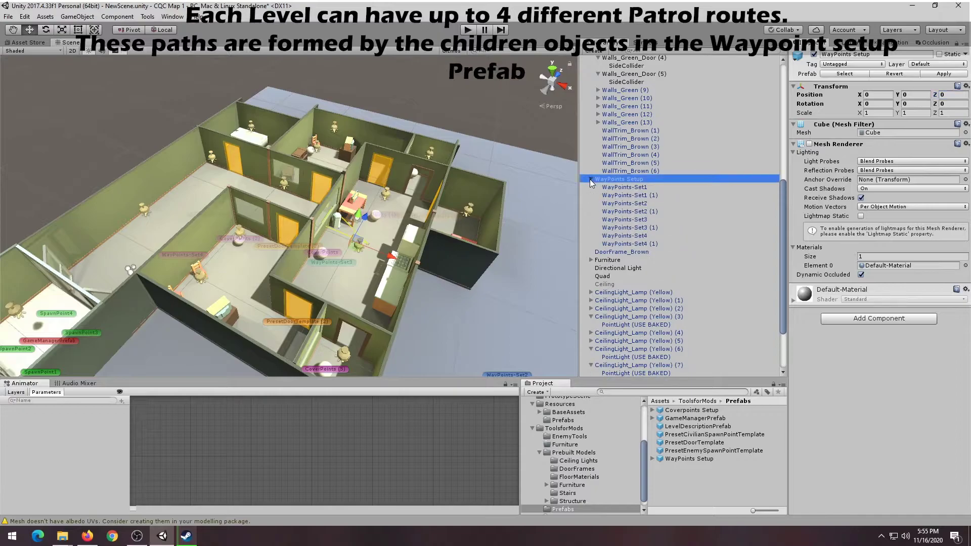
pyautogui.click(636, 244)
pyautogui.keyDown('shift'); pyautogui.click(624, 187); pyautogui.keyUp('shift')
pyautogui.scroll(-5, 405, 268)
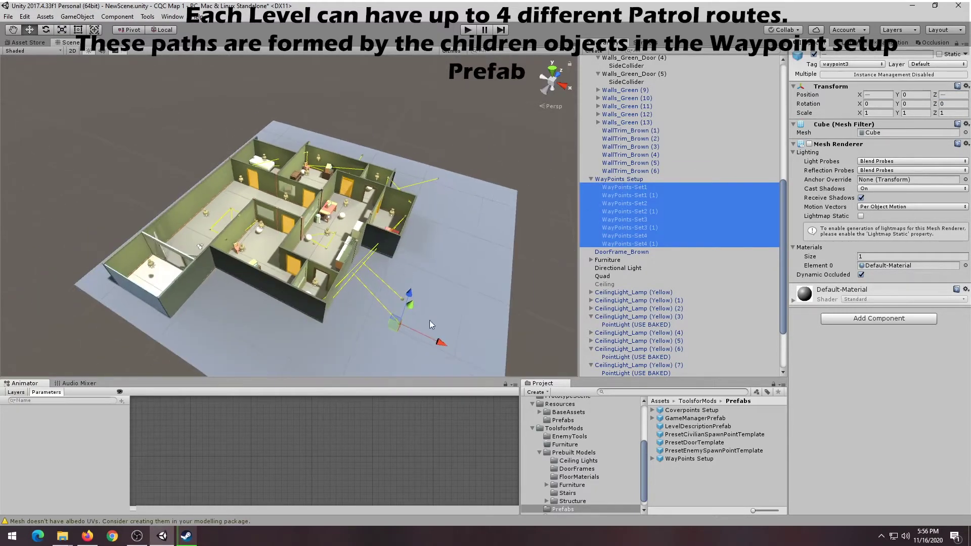
pyautogui.moveTo(440, 342); pyautogui.dragTo(477, 333)
# Delete the two WayPoints-Set4 waypoints from WayPoints Setup
pyautogui.click(638, 202)
pyautogui.keyDown('shift'); pyautogui.click(642, 243); pyautogui.keyUp('shift')
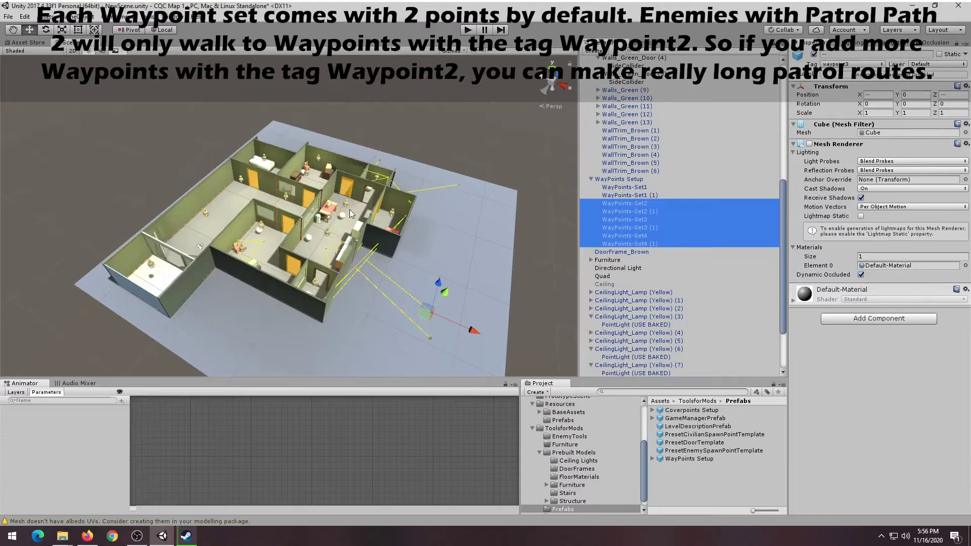
pyautogui.moveTo(350, 211); pyautogui.dragTo(384, 251, button='right')
pyautogui.moveTo(317, 180); pyautogui.dragTo(330, 239, button='middle')
pyautogui.keyDown('alt'); pyautogui.moveTo(331, 239); pyautogui.dragTo(385, 243); pyautogui.keyUp('alt')
pyautogui.click(642, 203)
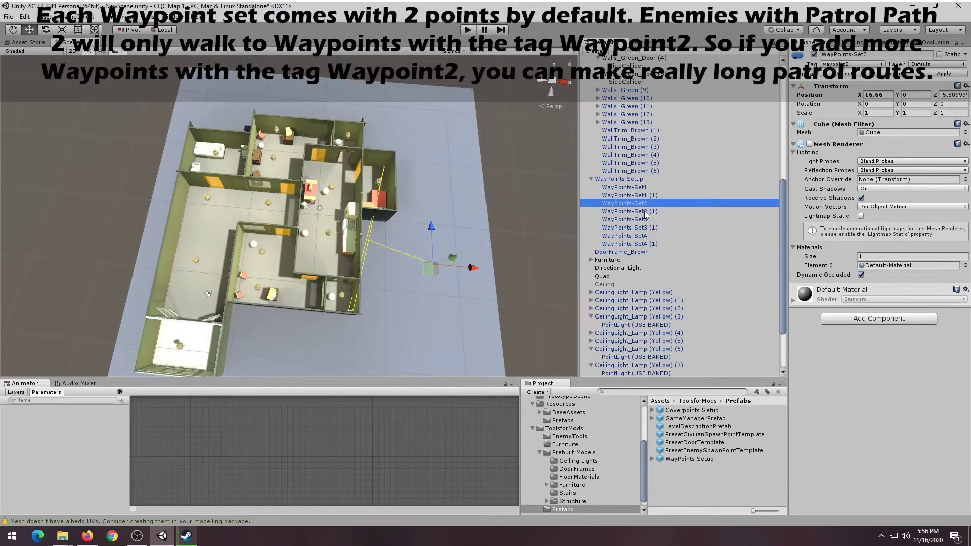
pyautogui.click(643, 236)
pyautogui.keyDown('shift'); pyautogui.click(640, 243); pyautogui.keyUp('shift')
pyautogui.press('Delete')
pyautogui.click(514, 288)
# Position the two WayPoints-Set1 waypoints inside the kitchen as the first patrol route
pyautogui.click(624, 186)
pyautogui.scroll(6, 349, 247)
pyautogui.moveTo(344, 249); pyautogui.dragTo(347, 246)
pyautogui.click(625, 195)
pyautogui.moveTo(352, 104); pyautogui.dragTo(348, 168, button='middle')
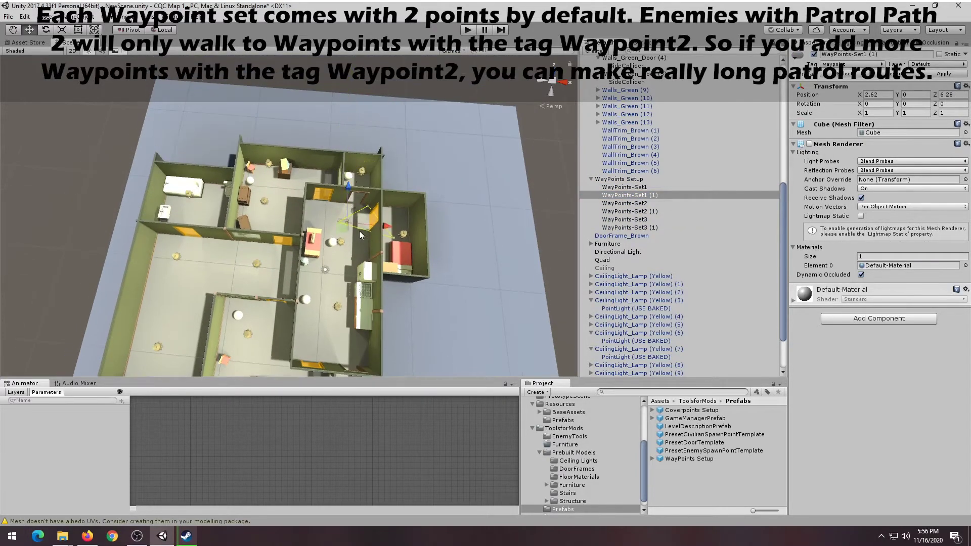
# Position the WayPoints-Set2 and WayPoints-Set3 waypoints inside other rooms as the second and third patrol routes
pyautogui.click(639, 206)
pyautogui.click(634, 210)
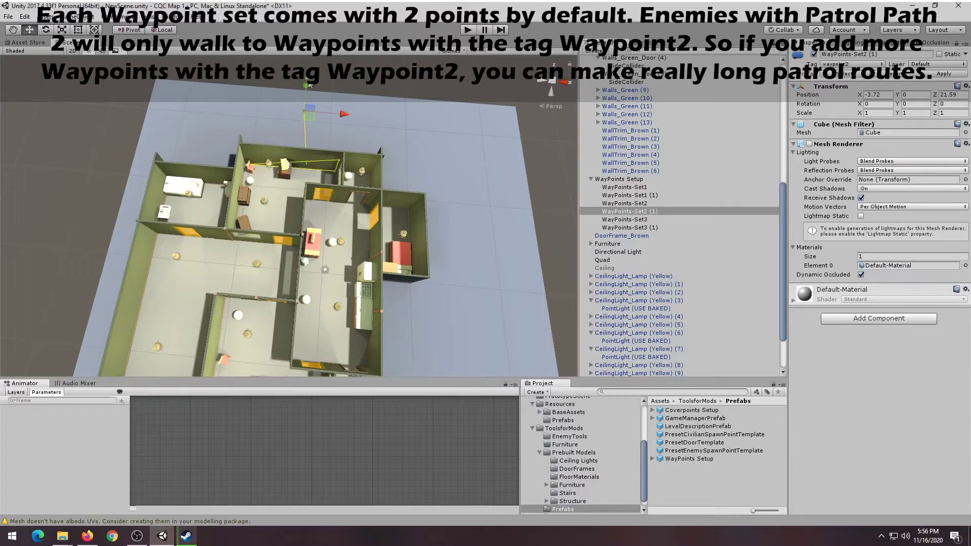
pyautogui.doubleClick(624, 219)
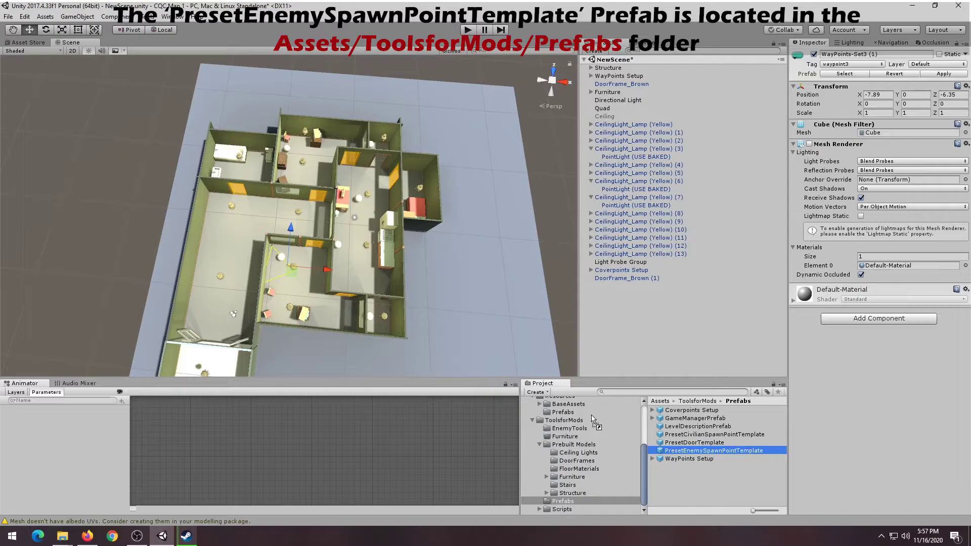
# Place a PresetEnemySpawnPointTemplate in the room with the WayPoints-Set3 waypoints, using the Mohawk enemy archetype
pyautogui.moveTo(592, 419); pyautogui.dragTo(280, 267)
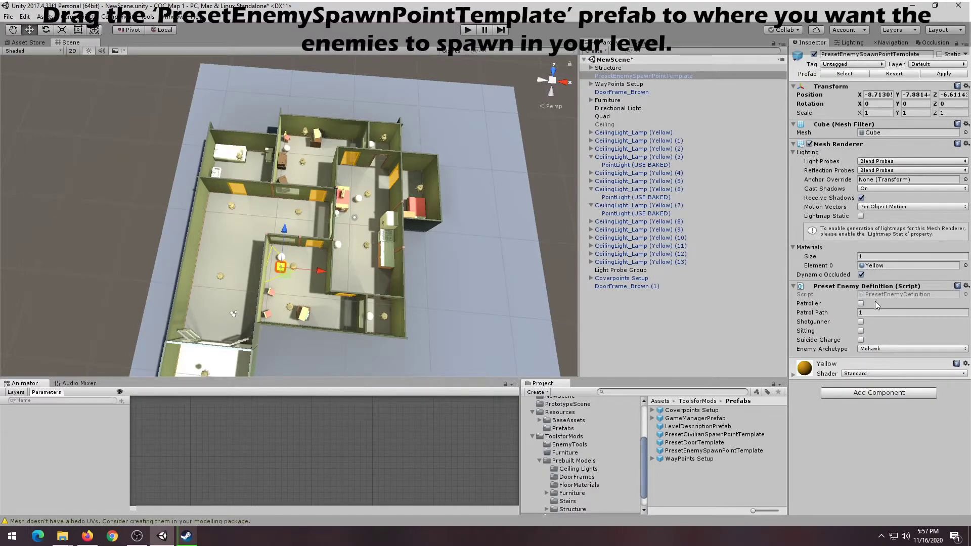
pyautogui.click(875, 350)
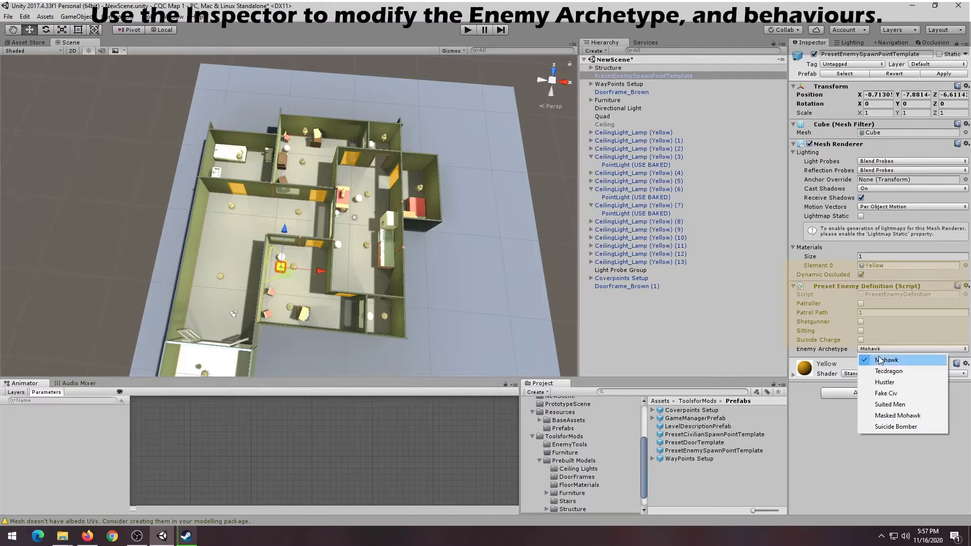
pyautogui.click(881, 362)
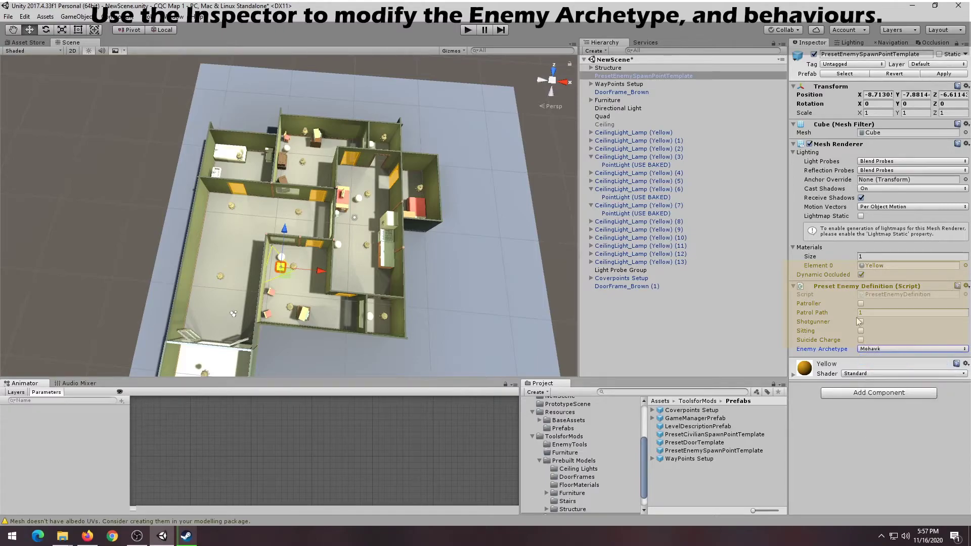
pyautogui.moveTo(859, 314); pyautogui.dragTo(862, 327)
pyautogui.scroll(5, 396, 227)
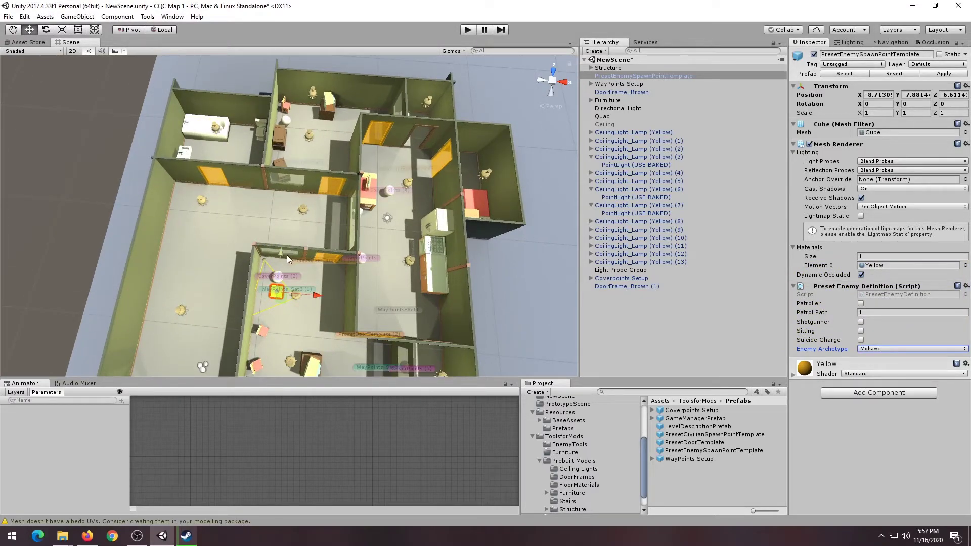
pyautogui.moveTo(315, 297); pyautogui.dragTo(317, 296)
pyautogui.scroll(-2, 285, 254)
# Duplicate the enemy spawn point, move the copy into the furnished room beside the bathroom and rotate it
pyautogui.hotkey('ctrl', 'd')
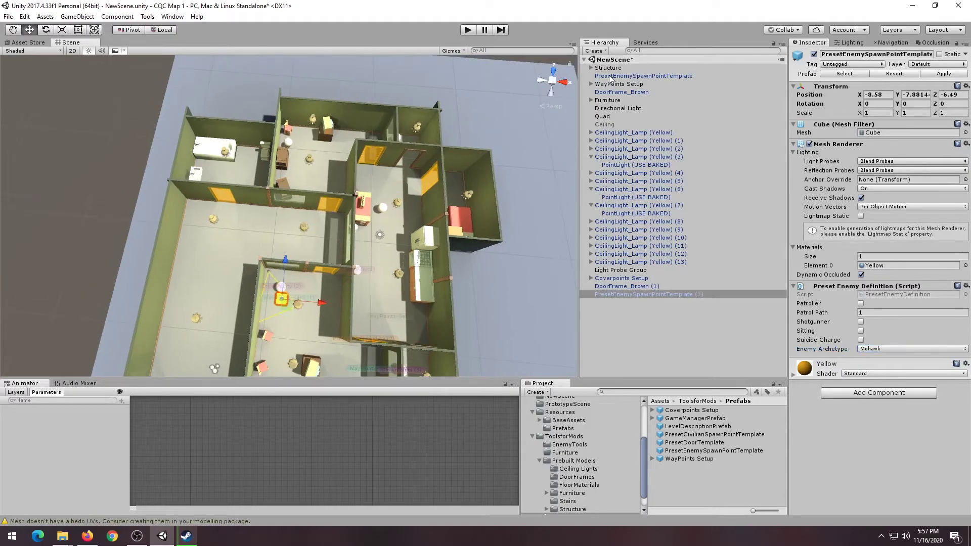
pyautogui.moveTo(281, 260); pyautogui.dragTo(297, 96)
pyautogui.press('e')
pyautogui.moveTo(317, 174); pyautogui.dragTo(207, 218)
pyautogui.press('w')
# Duplicate the spawn point again, move the copy into the bathroom and turn it to a new facing direction
pyautogui.hotkey('ctrl', 'd')
pyautogui.moveTo(305, 133); pyautogui.dragTo(242, 164)
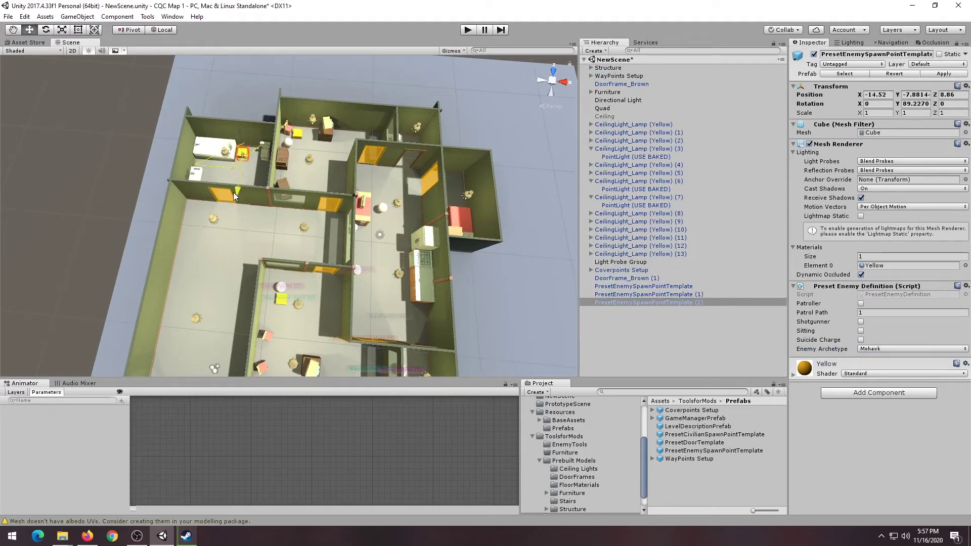
pyautogui.press('e')
pyautogui.moveTo(232, 197); pyautogui.dragTo(128, 226)
pyautogui.press('w')
# Add two more copies of the enemy spawn point, one at the far end near the small closet room and one in the kitchen
pyautogui.moveTo(207, 161); pyautogui.dragTo(377, 156)
pyautogui.hotkey('ctrl', 'd')
pyautogui.press('e')
pyautogui.press('w')
pyautogui.scroll(-2, 379, 154)
pyautogui.hotkey('ctrl', 'd')
pyautogui.moveTo(395, 118); pyautogui.dragTo(361, 179)
# Duplicate the spawn point for another kitchen enemy and one in the side room with the red furniture, and rotate the latter
pyautogui.hotkey('ctrl', 'd')
pyautogui.hotkey('ctrl', 'd')
pyautogui.moveTo(377, 210); pyautogui.dragTo(426, 216)
pyautogui.moveTo(426, 216); pyautogui.dragTo(325, 204, button='middle')
pyautogui.press('e')
pyautogui.moveTo(319, 239); pyautogui.dragTo(217, 252)
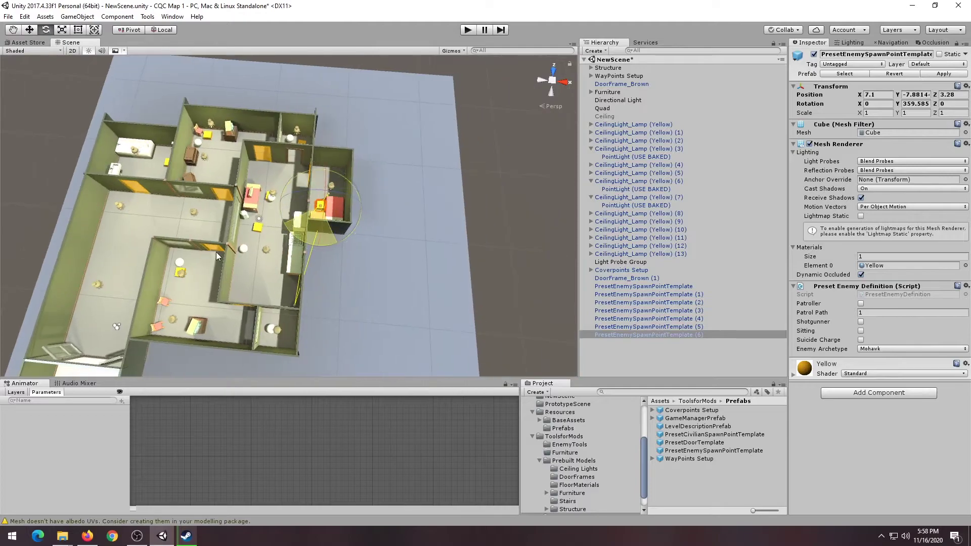
# Duplicate the spawn point, move the copy to the near end of the kitchen and rotate it
pyautogui.press('w')
pyautogui.hotkey('ctrl', 'd')
pyautogui.moveTo(320, 166); pyautogui.dragTo(268, 286)
pyautogui.press('e')
pyautogui.moveTo(310, 338); pyautogui.dragTo(220, 326)
pyautogui.press('w')
# Duplicate the spawn point into the room with the desk and rotate the copy
pyautogui.hotkey('ctrl', 'd')
pyautogui.moveTo(238, 323); pyautogui.dragTo(296, 298, button='middle')
pyautogui.press('e')
pyautogui.moveTo(238, 329); pyautogui.dragTo(132, 325)
pyautogui.press('w')
pyautogui.moveTo(230, 342); pyautogui.dragTo(230, 345)
# Refine the new spawn point's placement at the desk and enable Sitting for that enemy
pyautogui.moveTo(271, 304); pyautogui.dragTo(271, 285)
pyautogui.press('e')
pyautogui.press('w')
pyautogui.moveTo(271, 285); pyautogui.dragTo(302, 262)
pyautogui.click(861, 330)
pyautogui.moveTo(279, 329); pyautogui.dragTo(380, 309)
pyautogui.press('e')
pyautogui.press('w')
pyautogui.scroll(5, 208, 258)
# Select one of the placed enemy spawn points and enable Shotgunner for it
pyautogui.click(196, 258)
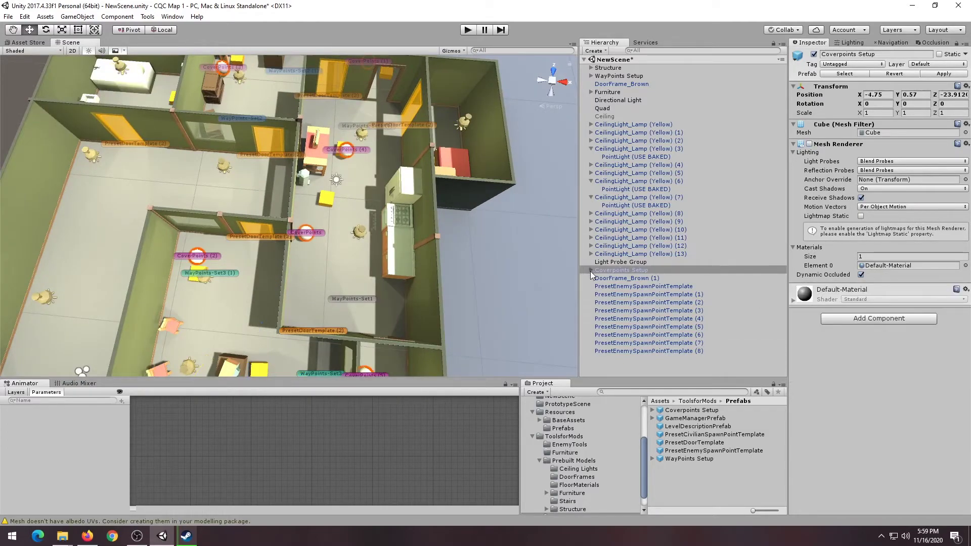
pyautogui.scroll(-5, 212, 272)
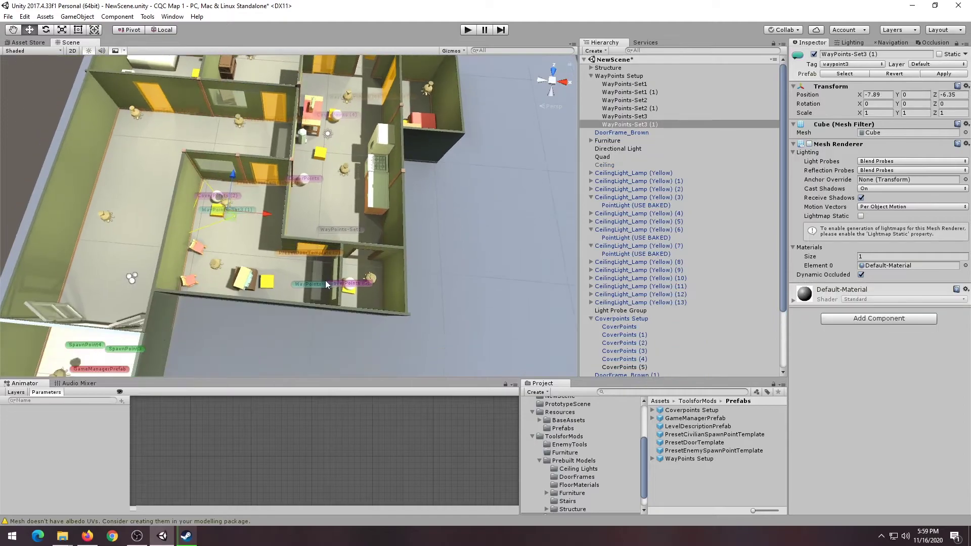
pyautogui.click(248, 147)
pyautogui.click(188, 160)
pyautogui.click(860, 321)
# Edit another spawn point's patrol path, duplicate it, and adjust the Patrol Path and Shotgunner settings of the copy
pyautogui.click(245, 147)
pyautogui.click(912, 313)
pyautogui.moveTo(286, 148); pyautogui.dragTo(294, 128)
pyautogui.hotkey('ctrl', 'd')
pyautogui.click(912, 313)
pyautogui.click(860, 322)
# Duplicate the enemy spawn point once more, position and rotate the copy, and check the remaining spawn points
pyautogui.hotkey('ctrl', 'd')
pyautogui.moveTo(338, 161); pyautogui.dragTo(343, 160)
pyautogui.moveTo(299, 131); pyautogui.dragTo(299, 135)
pyautogui.press('e')
pyautogui.press('w')
pyautogui.click(647, 308)
pyautogui.click(648, 316)
pyautogui.scroll(4, 648, 304)
pyautogui.scroll(-4, 647, 304)
pyautogui.moveTo(329, 195); pyautogui.dragTo(361, 189, button='middle')
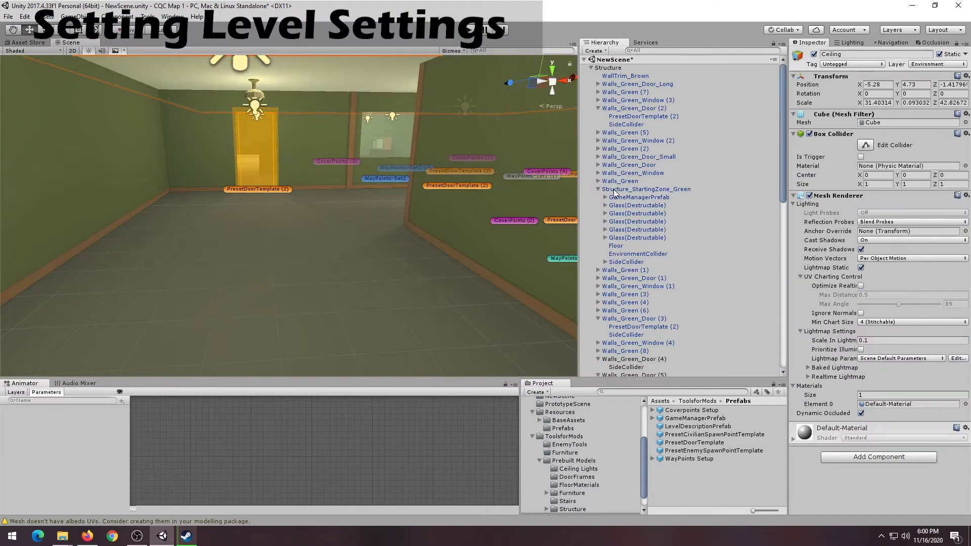
# Set the Enemy Count to 12 on the GameManagerPrefab inside Structure_StartingZone_Green
pyautogui.click(614, 190)
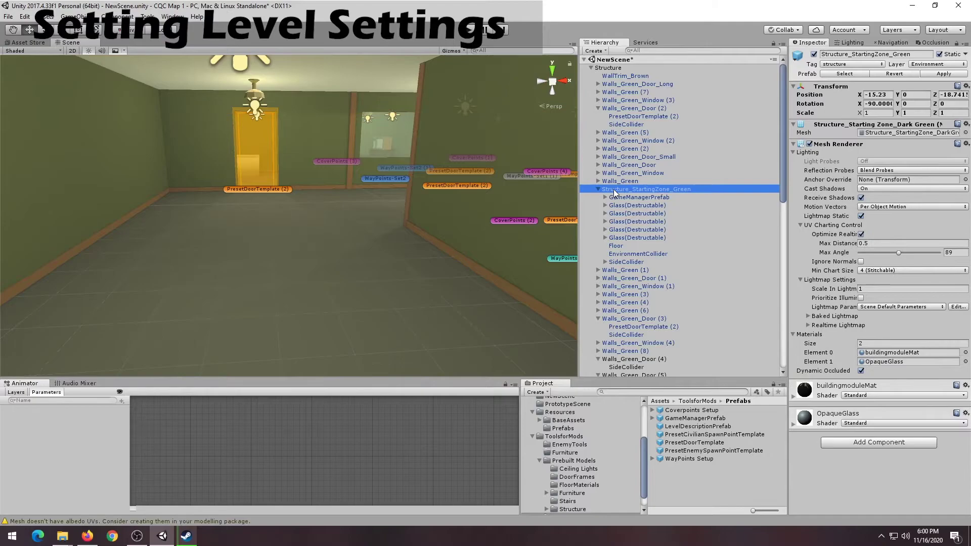
pyautogui.click(621, 197)
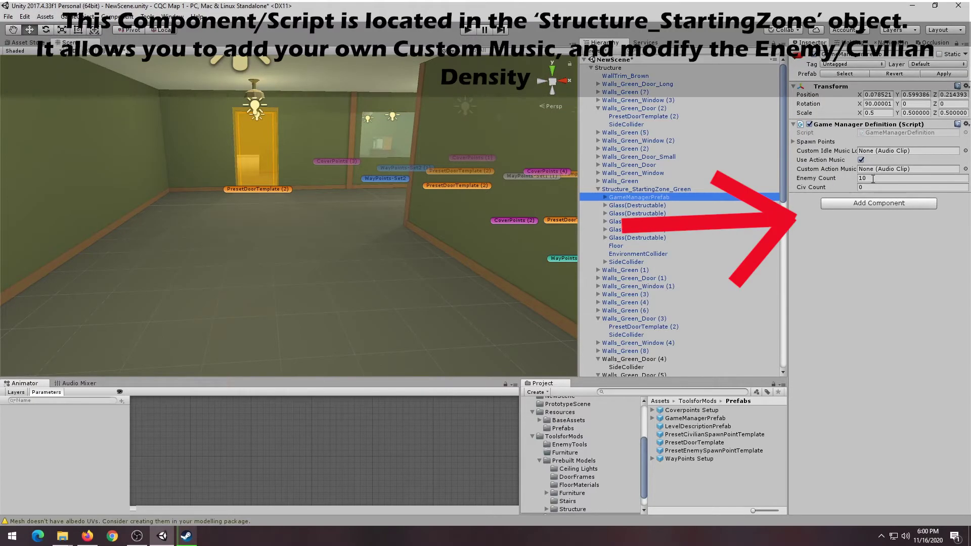
pyautogui.scroll(-10, 702, 253)
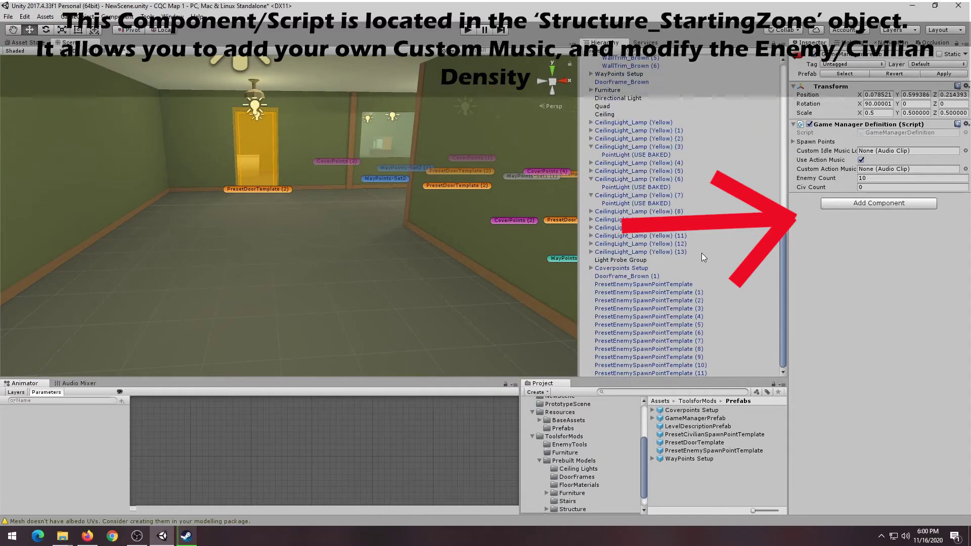
pyautogui.scroll(10, 703, 253)
pyautogui.click(873, 178)
pyautogui.write('12')
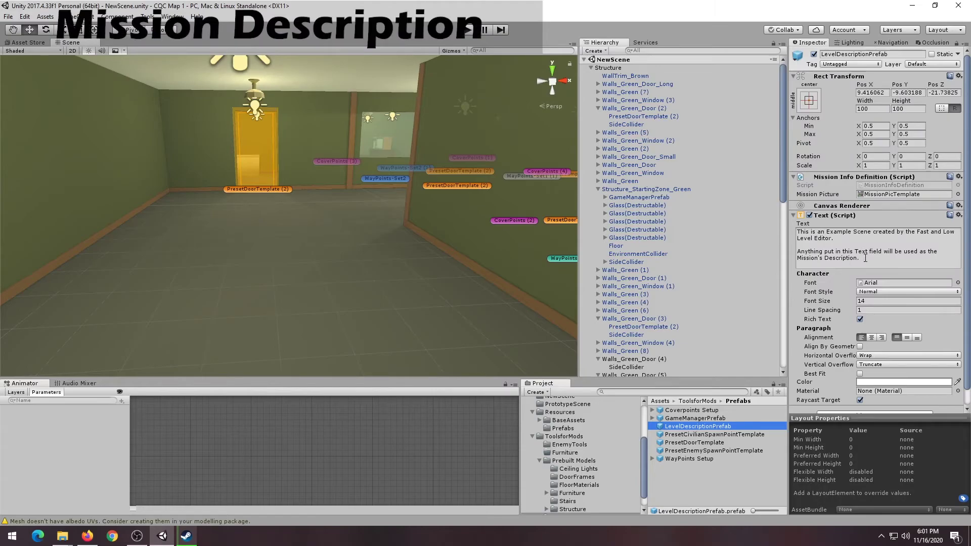
# Replace the LevelDescriptionPrefab's mission text with a description starting "Close Quarter Combat Level made with Prebuilt Level Pieces"
pyautogui.moveTo(865, 258); pyautogui.dragTo(798, 232)
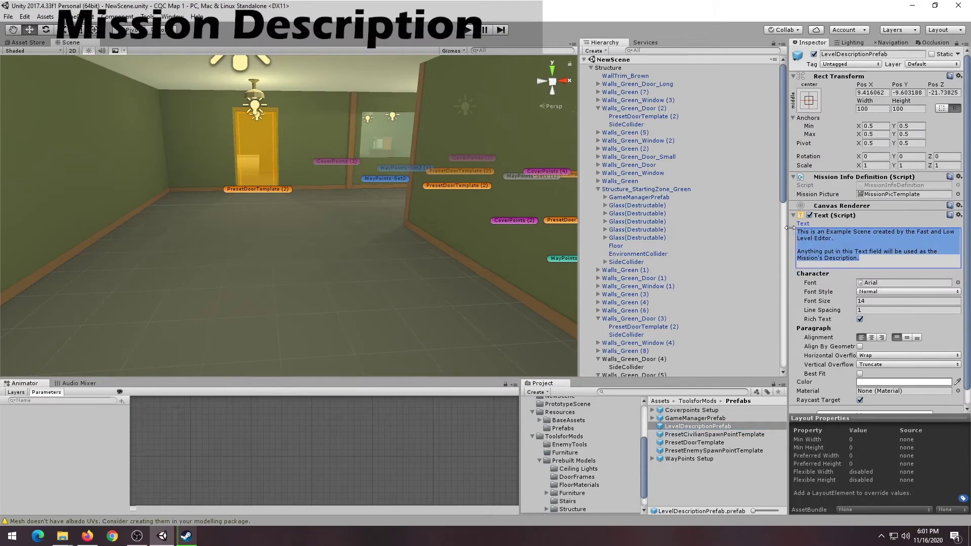
pyautogui.click(598, 188)
pyautogui.click(547, 463)
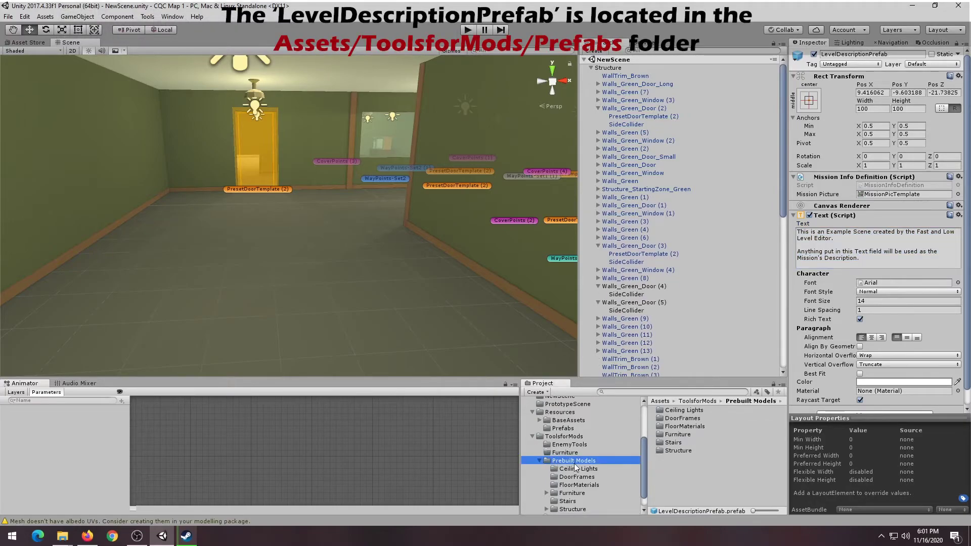
pyautogui.scroll(-1, 576, 469)
pyautogui.click(564, 500)
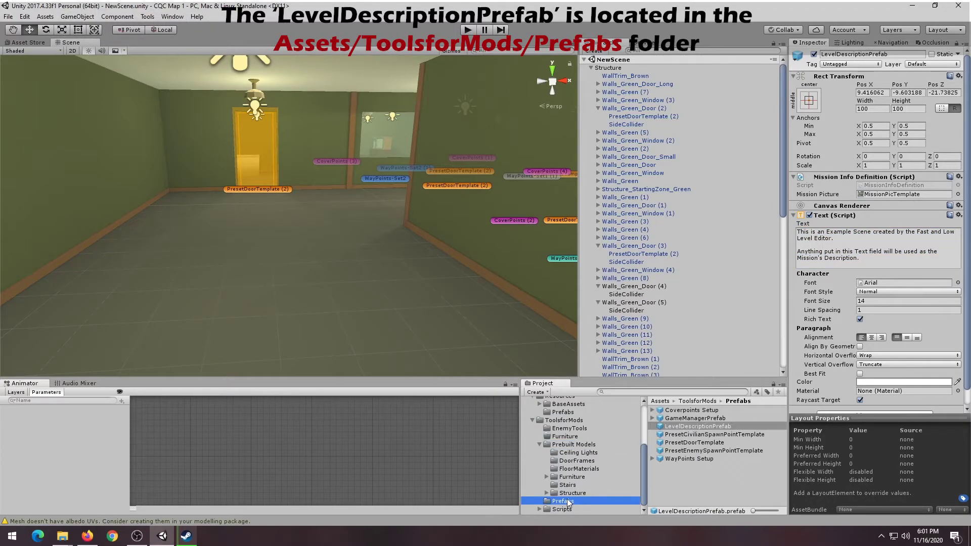
pyautogui.click(680, 430)
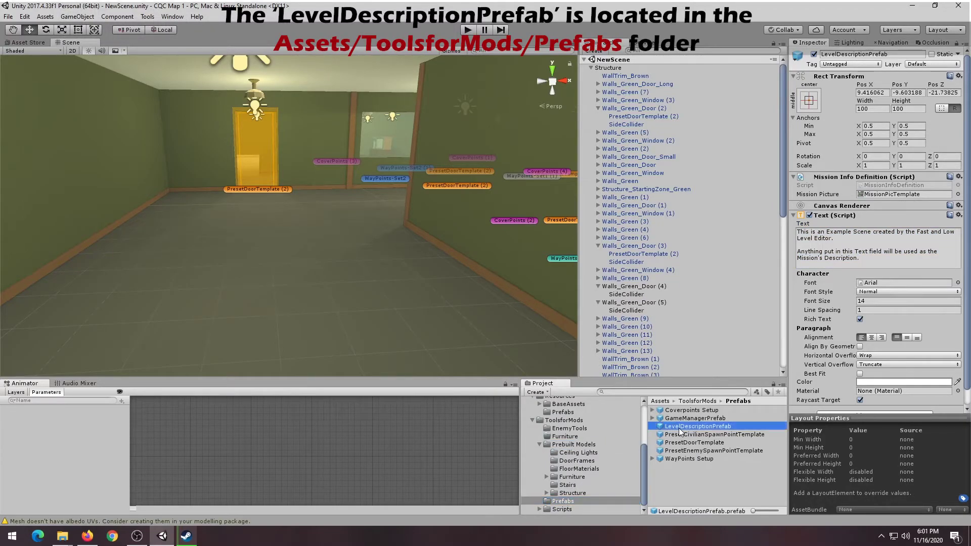
pyautogui.click(870, 257)
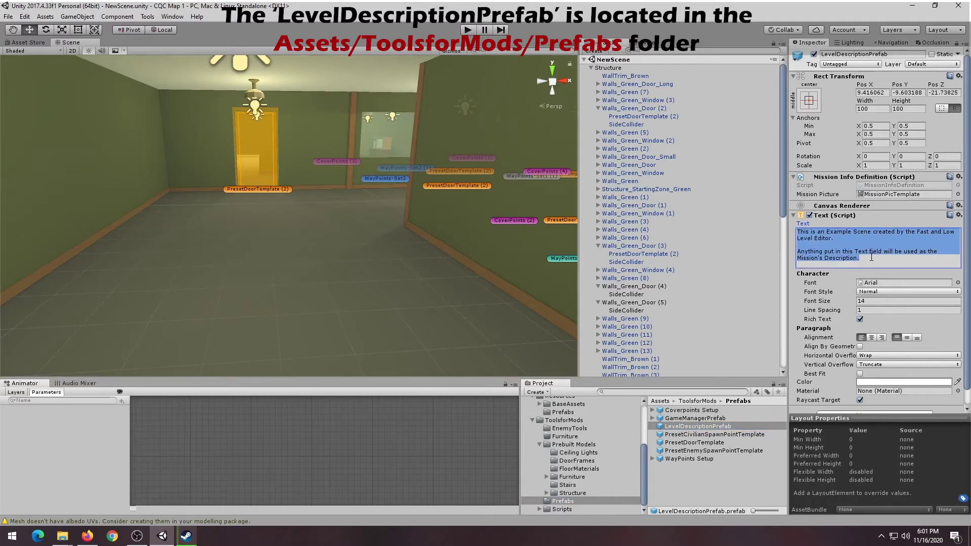
pyautogui.write('Close ')
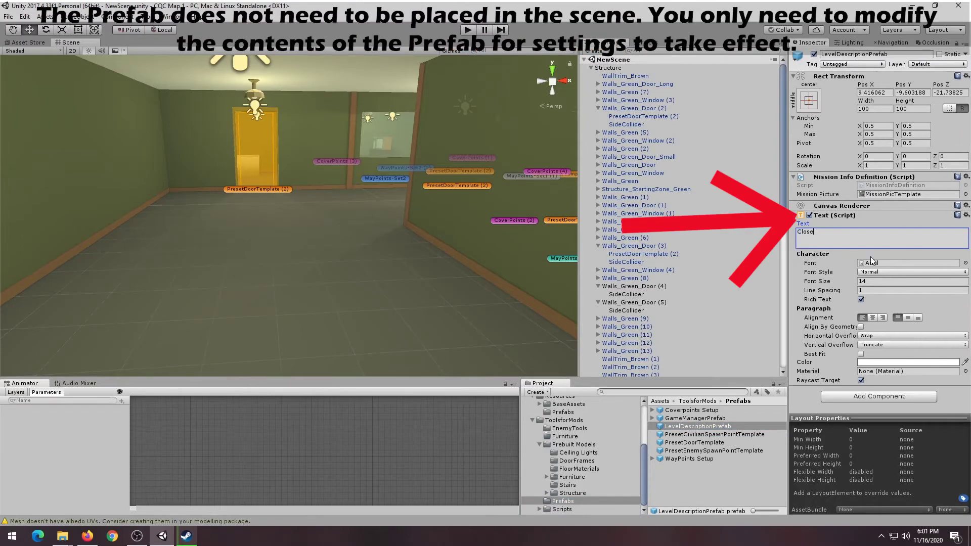
pyautogui.write('Quarter Combat Level made with Prebuilt Level Pieces included in Le')
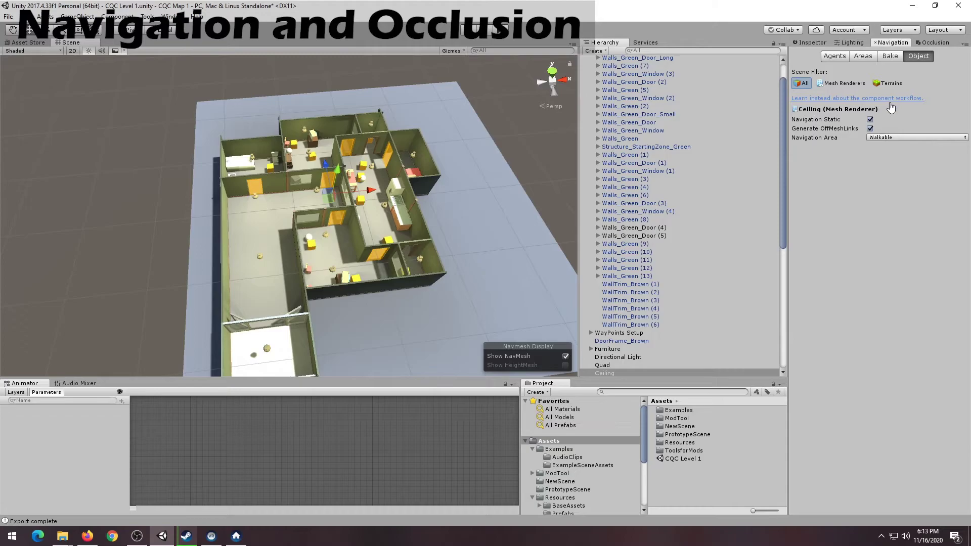
# Bake the navigation mesh with the existing agent settings and check the walkable surfaces across the map
pyautogui.click(890, 57)
pyautogui.click(945, 234)
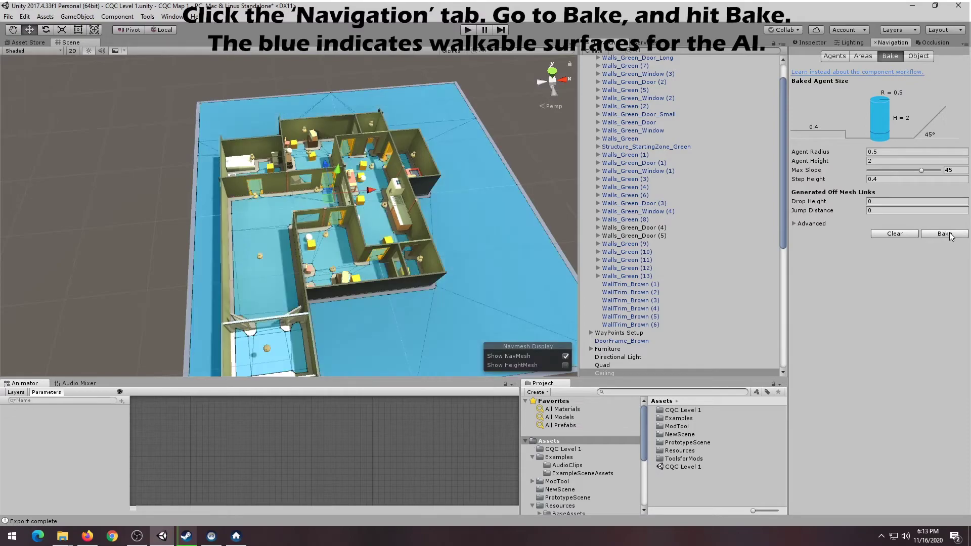
pyautogui.scroll(5, 533, 226)
pyautogui.moveTo(536, 228); pyautogui.dragTo(482, 238, button='middle')
pyautogui.scroll(-5, 481, 237)
pyautogui.keyDown('alt'); pyautogui.moveTo(483, 238); pyautogui.dragTo(484, 231); pyautogui.keyUp('alt')
# Bake occlusion culling for the scene with the existing parameters
pyautogui.click(932, 43)
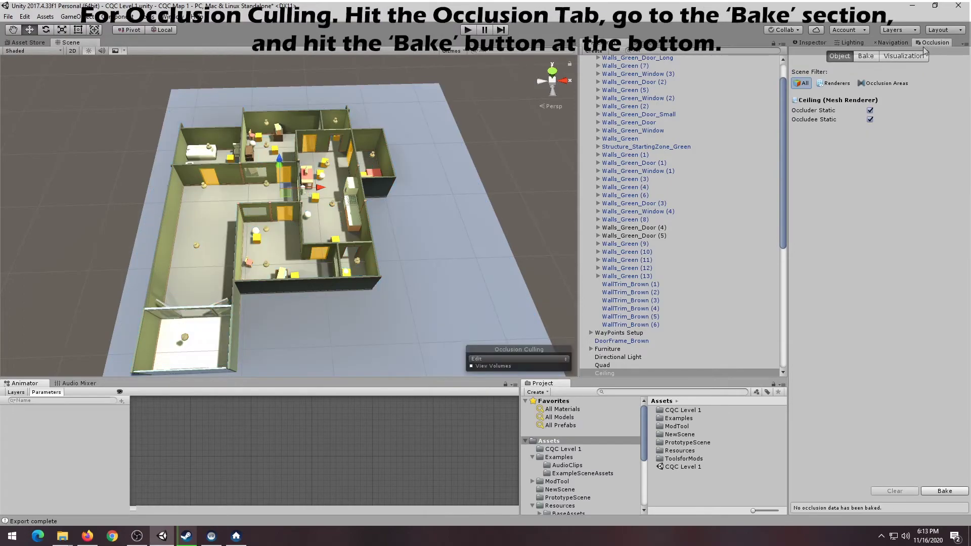
pyautogui.click(866, 56)
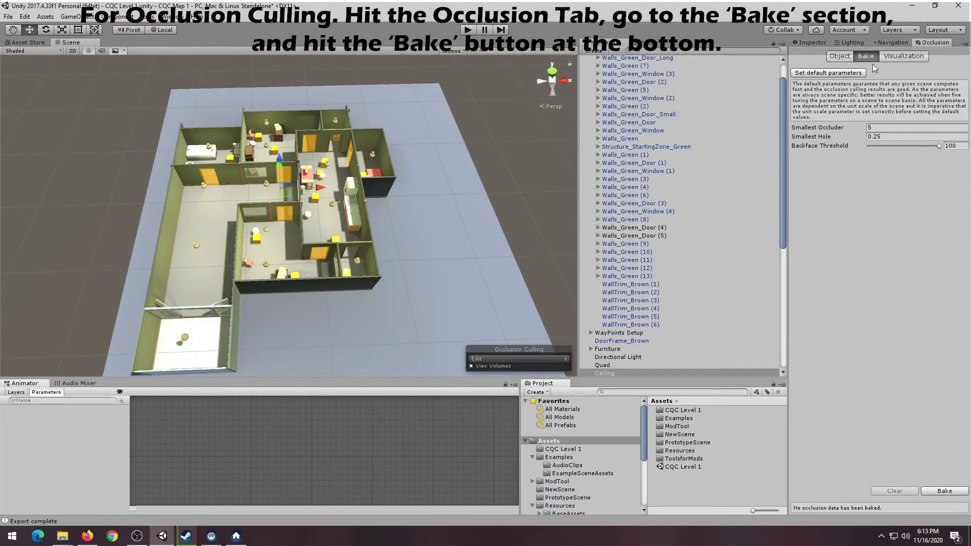
pyautogui.click(960, 490)
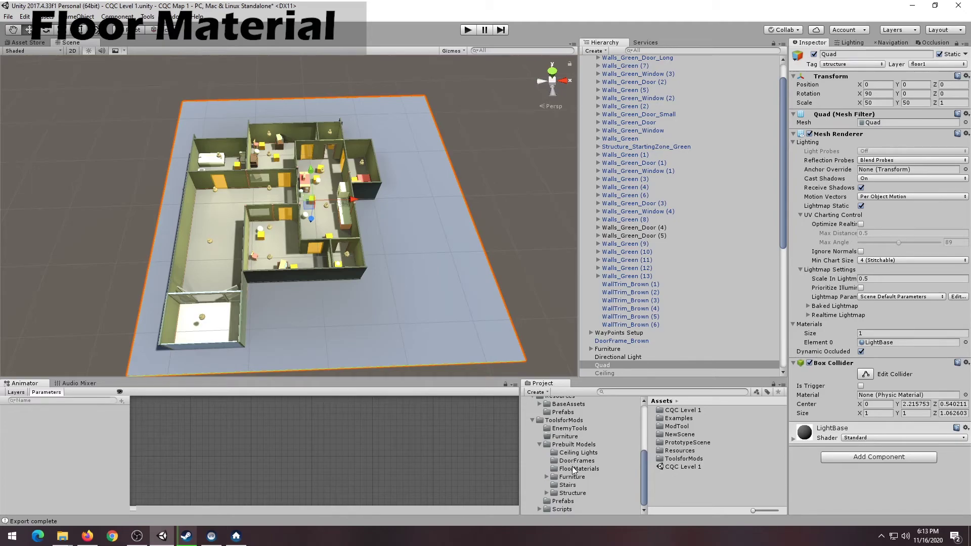
# Apply the FloorMat-Hardwood material from the FloorMaterials folder to the floor Quad
pyautogui.click(573, 468)
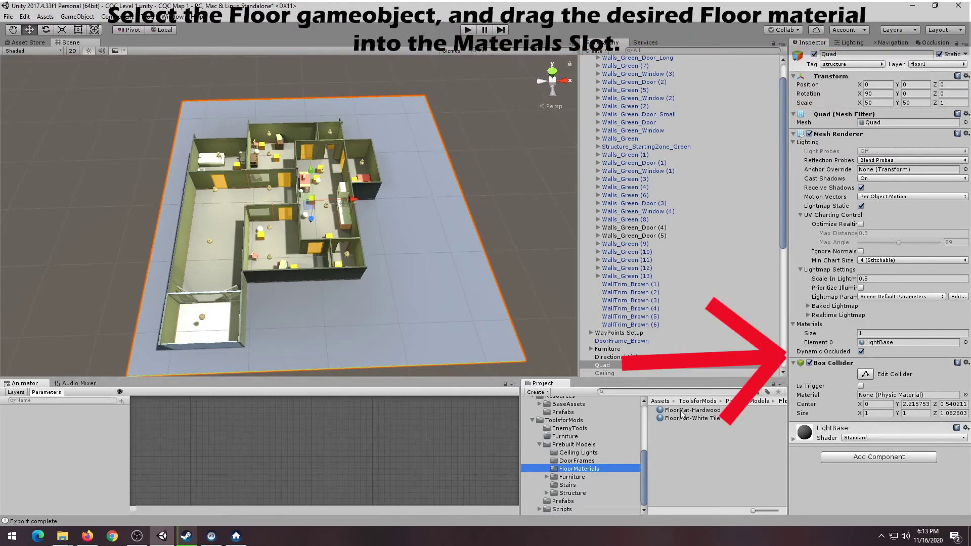
pyautogui.moveTo(678, 412); pyautogui.dragTo(876, 346)
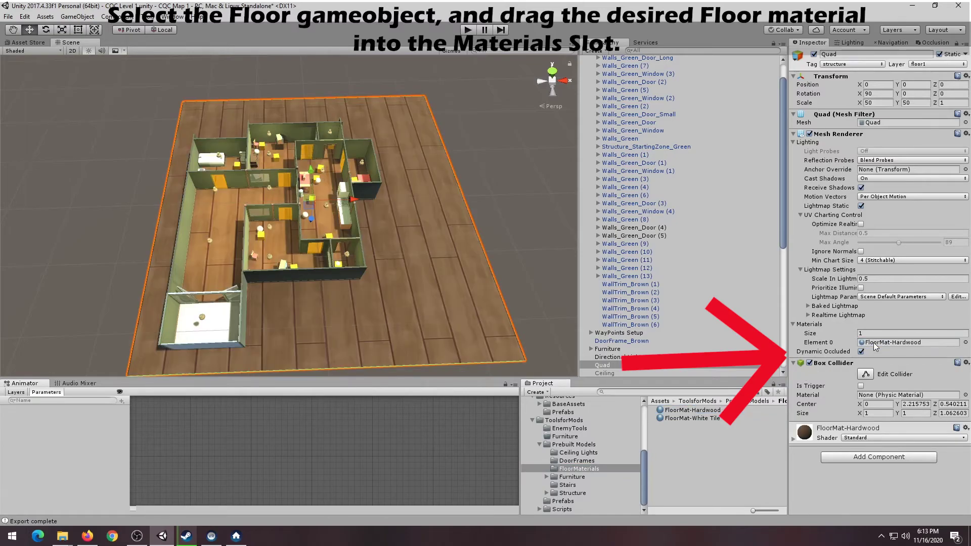
pyautogui.scroll(10, 444, 298)
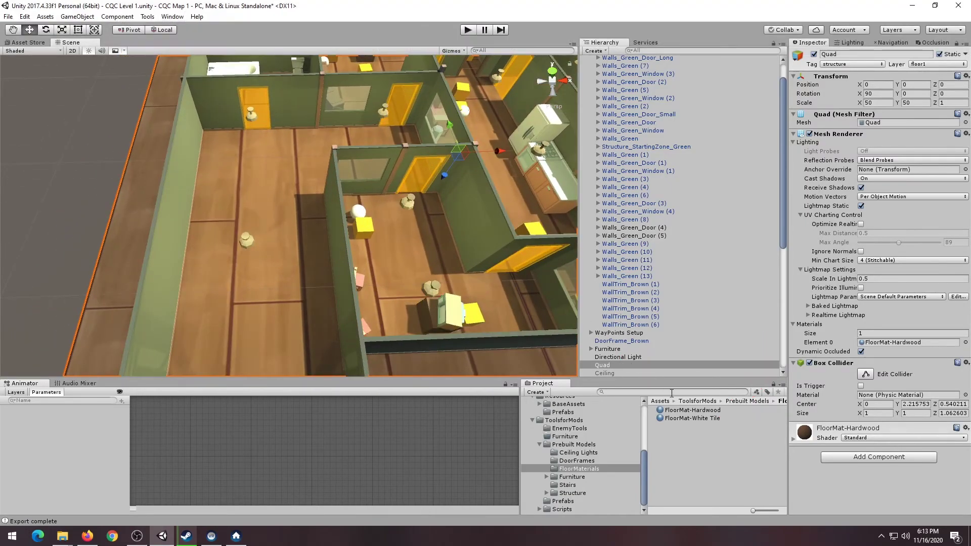
# Set the main tiling of the FloorMat-Hardwood material to X 30 and Y 20 and check the floor up close
pyautogui.click(693, 411)
pyautogui.click(882, 185)
pyautogui.write('20')
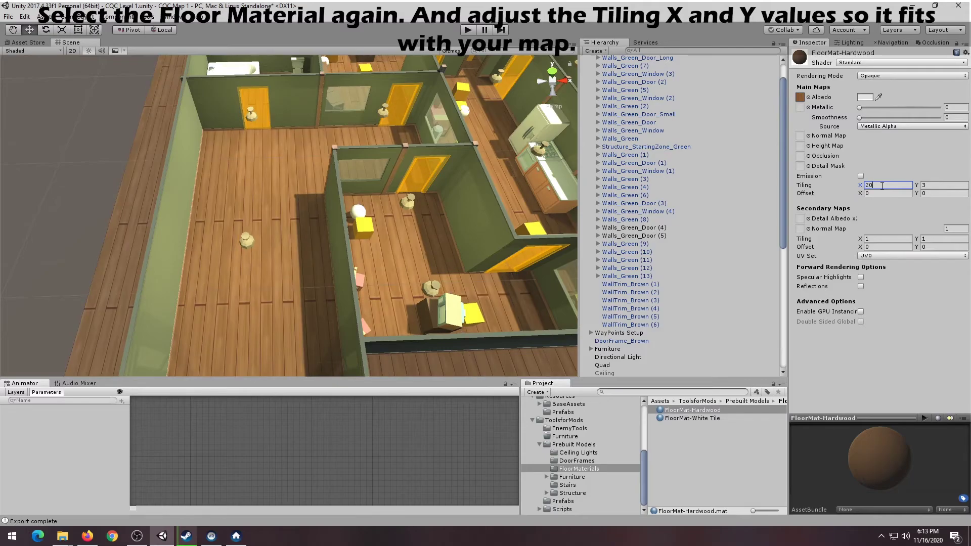
pyautogui.press('BackSpace')
pyautogui.press('BackSpace')
pyautogui.write('30')
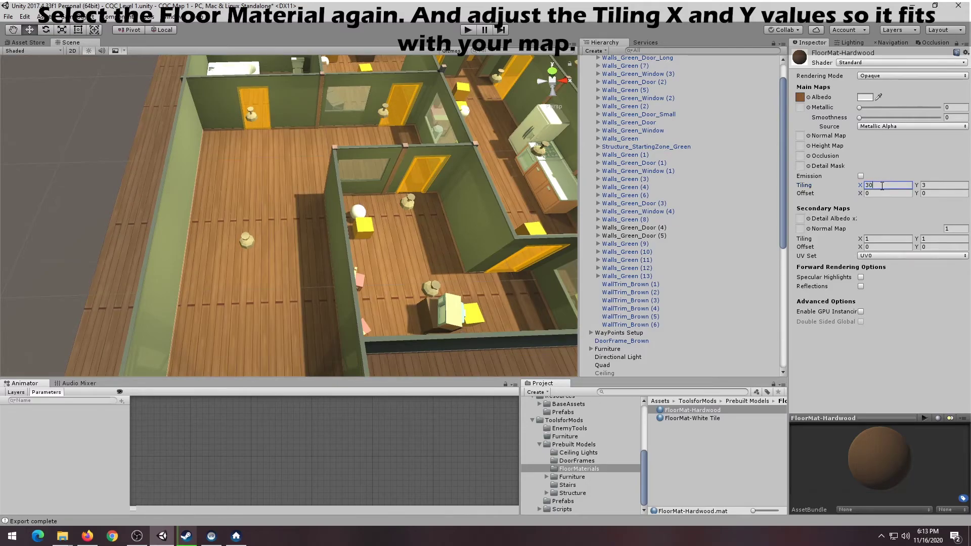
pyautogui.press('Tab')
pyautogui.write('20')
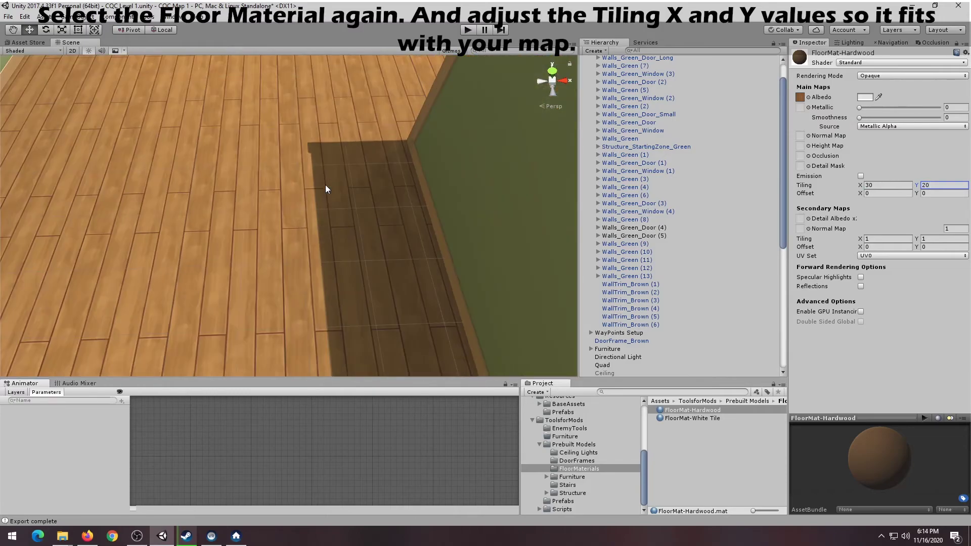
pyautogui.moveTo(326, 185); pyautogui.dragTo(396, 146, button='right')
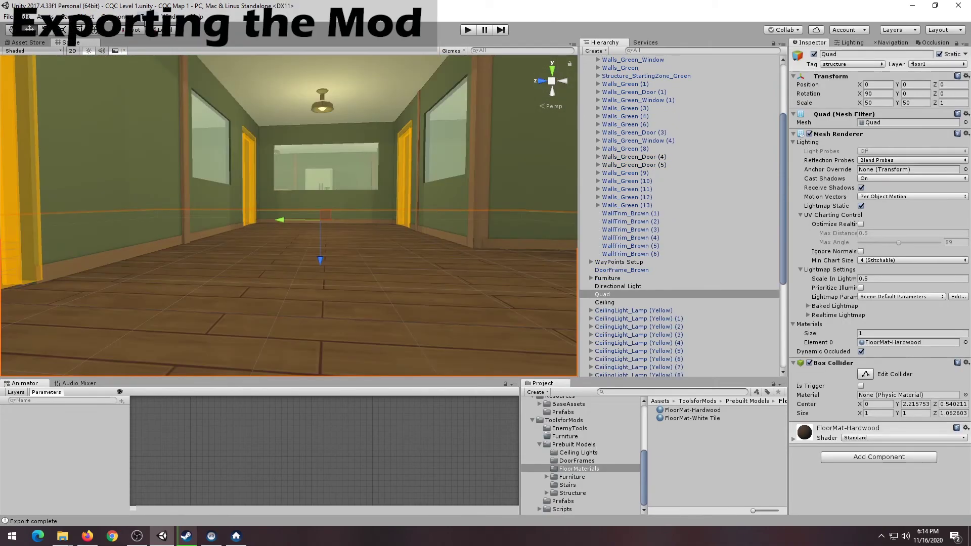
# Open the Mod Exporter for the finished level
pyautogui.click(147, 16)
pyautogui.moveTo(172, 28)
pyautogui.click(234, 28)
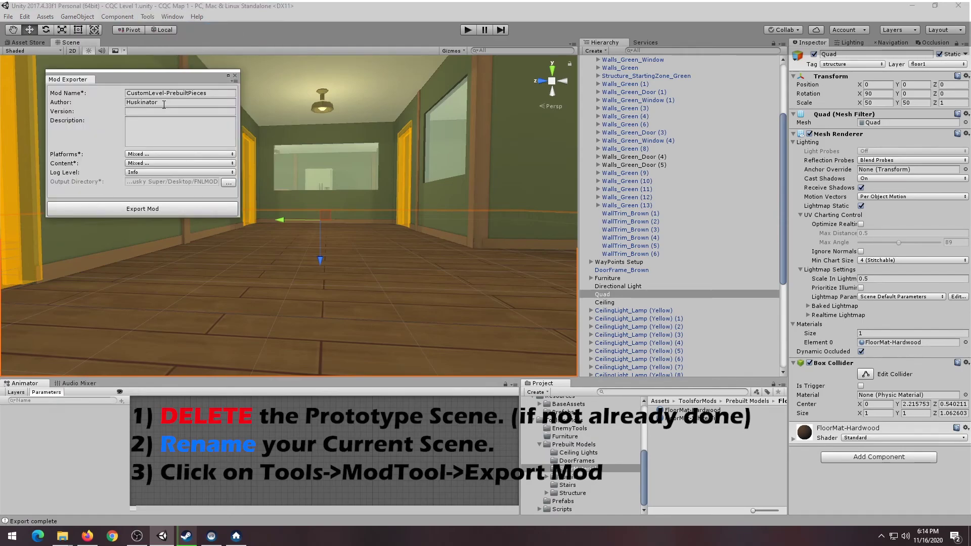
# Set the mod's output directory to the FNLMODS folder on the Desktop and export the CustomLevel-PrebuiltPieces mod
pyautogui.click(229, 183)
pyautogui.click(157, 47)
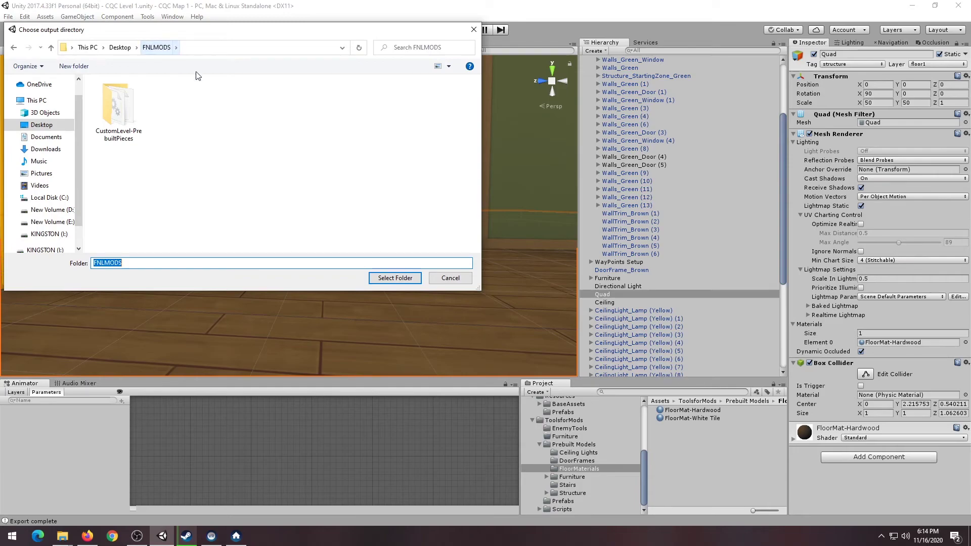
pyautogui.click(395, 278)
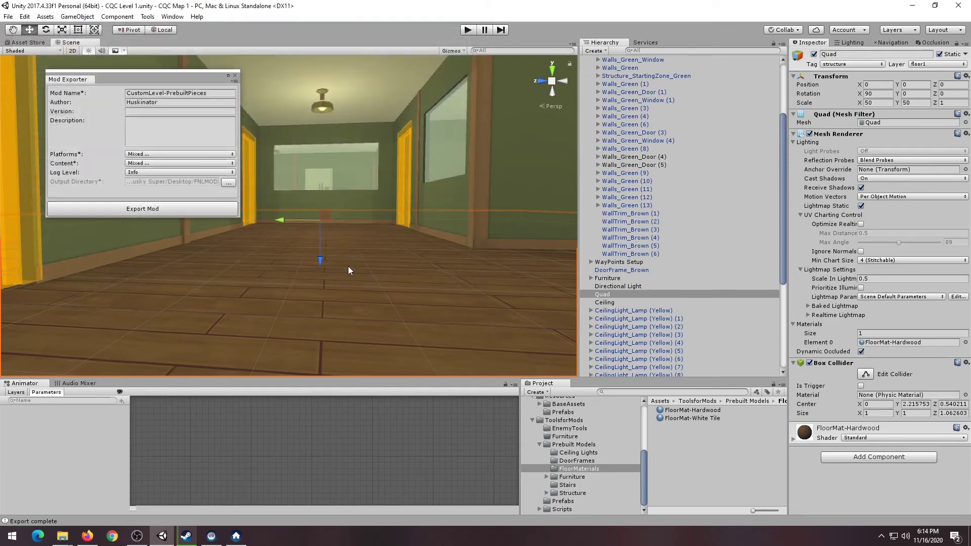
pyautogui.click(142, 209)
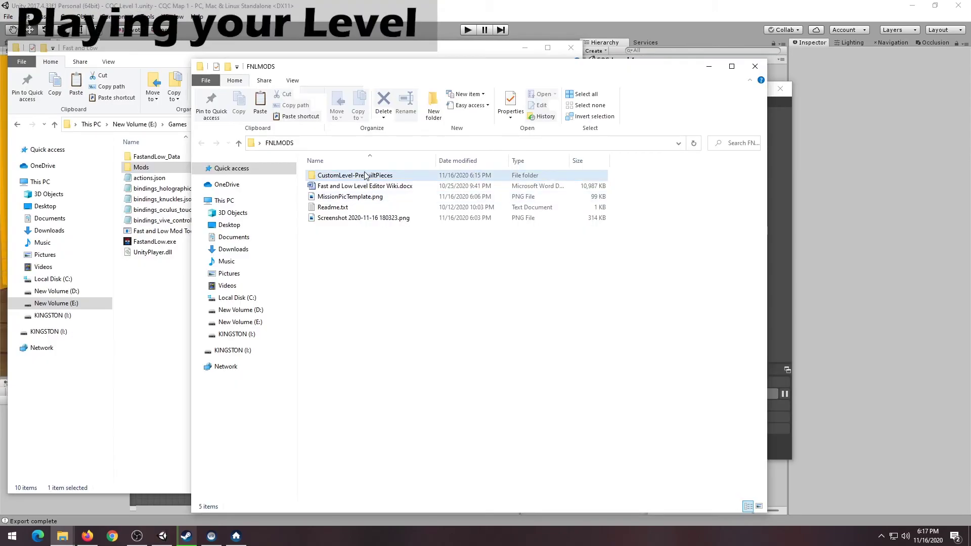
# Copy the exported CustomLevel-PrebuiltPieces folder from FNLMODS into the Mods folder of the Fast and Low game directory
pyautogui.click(362, 175)
pyautogui.click(140, 316)
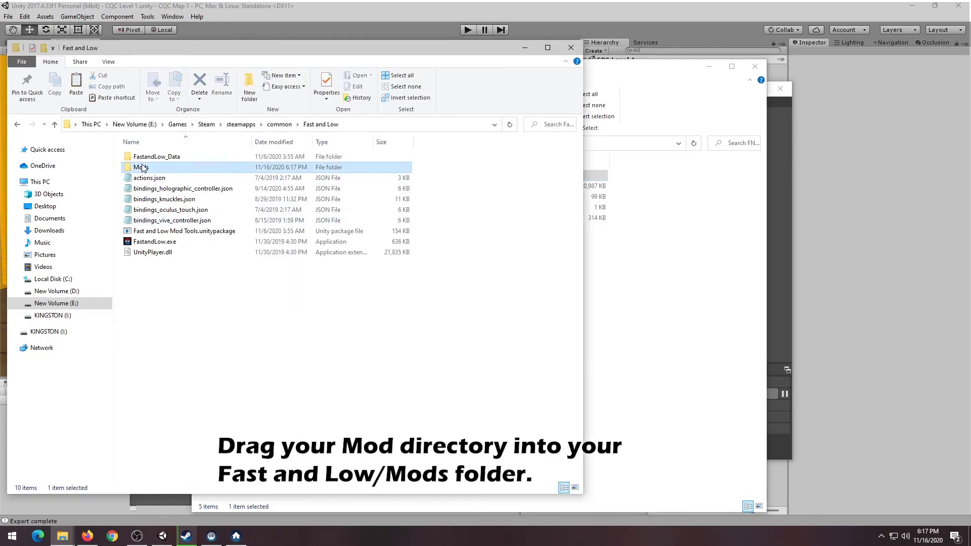
pyautogui.doubleClick(144, 167)
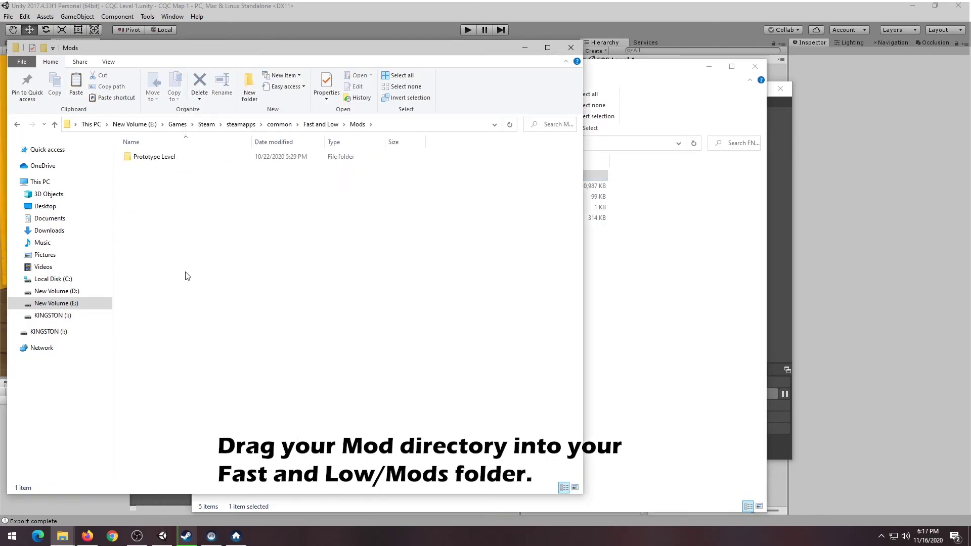
pyautogui.hotkey('ctrl', 'v')
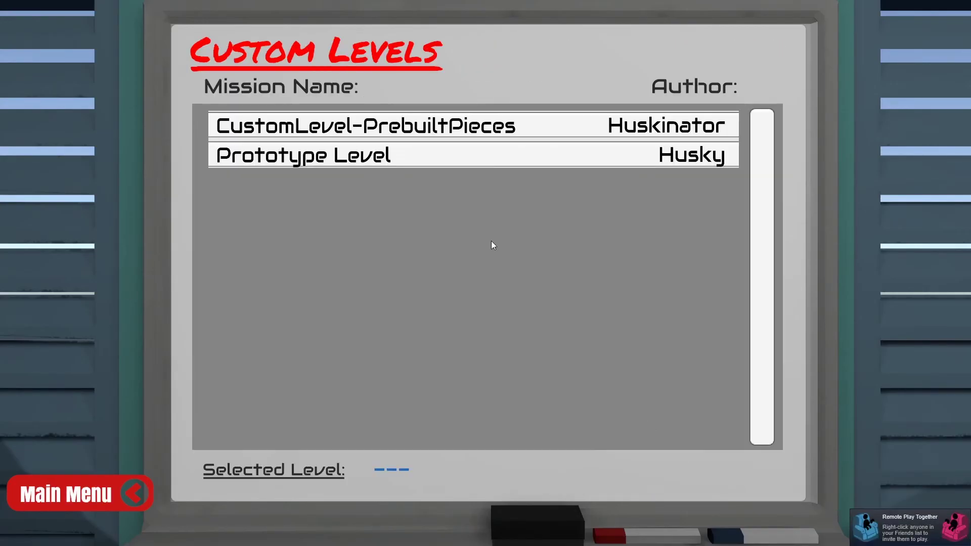
# In Fast and Low, choose the CustomLevel-PrebuiltPieces custom level, enable Lone Wolf in the equipment setup and continue to the briefing
pyautogui.click(455, 126)
pyautogui.click(859, 491)
pyautogui.click(626, 52)
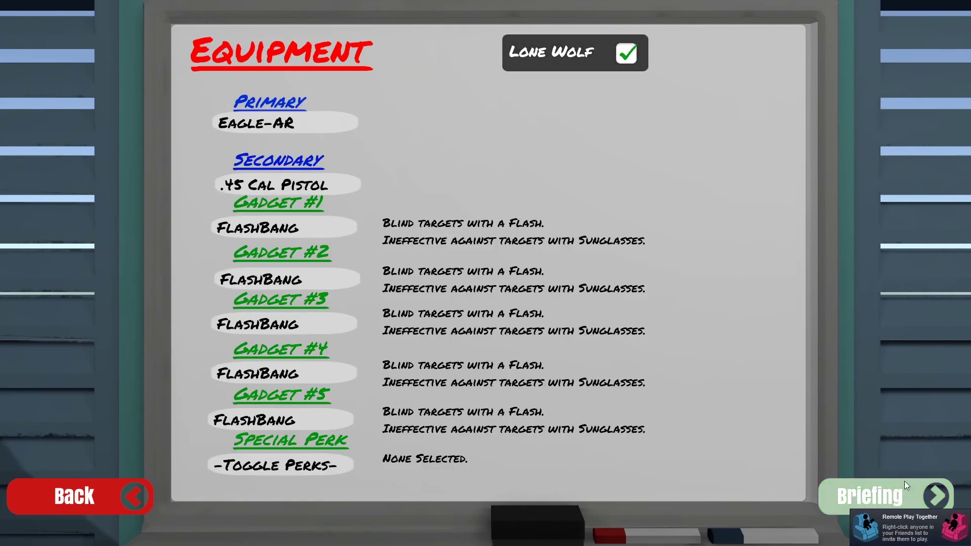
pyautogui.click(904, 487)
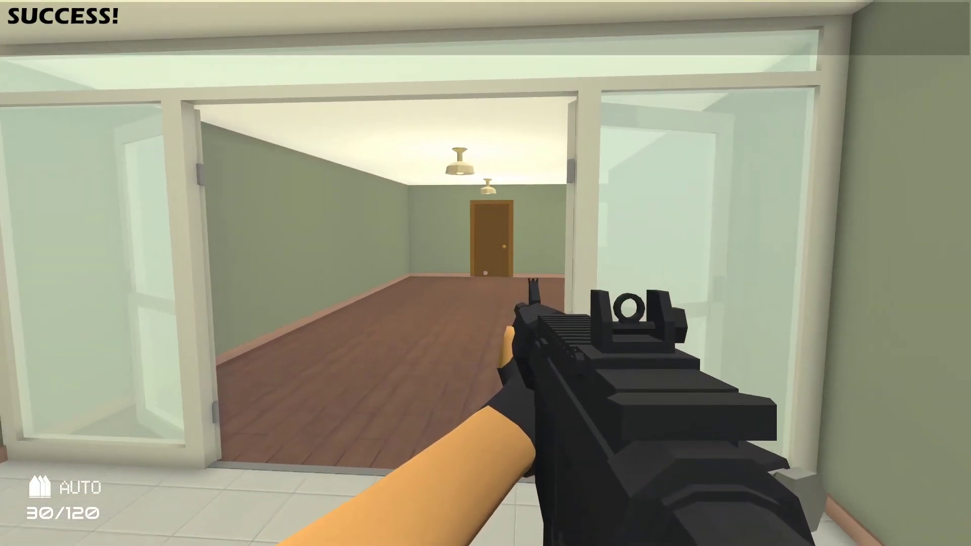
pyautogui.press('w')
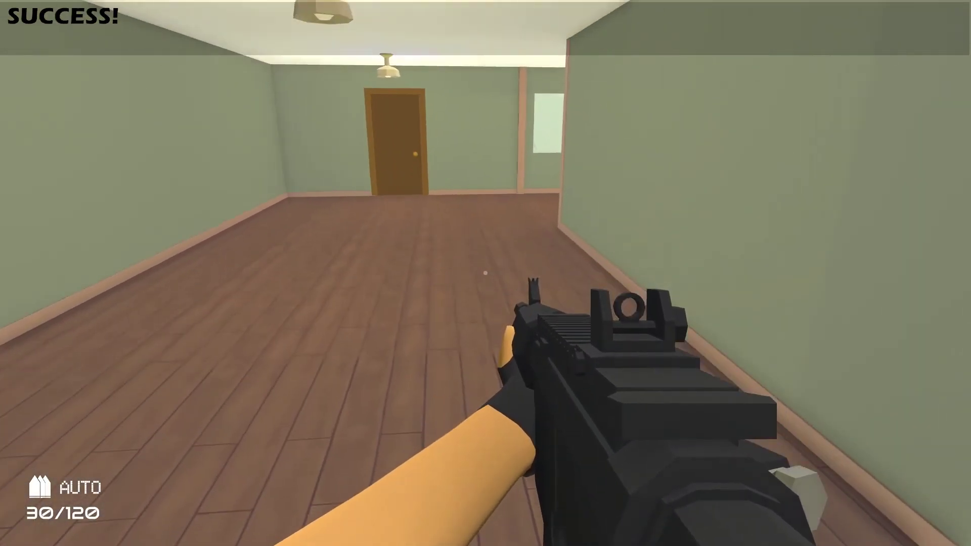
pyautogui.press('w')
pyautogui.rightClick(486, 273)
pyautogui.click(486, 273)
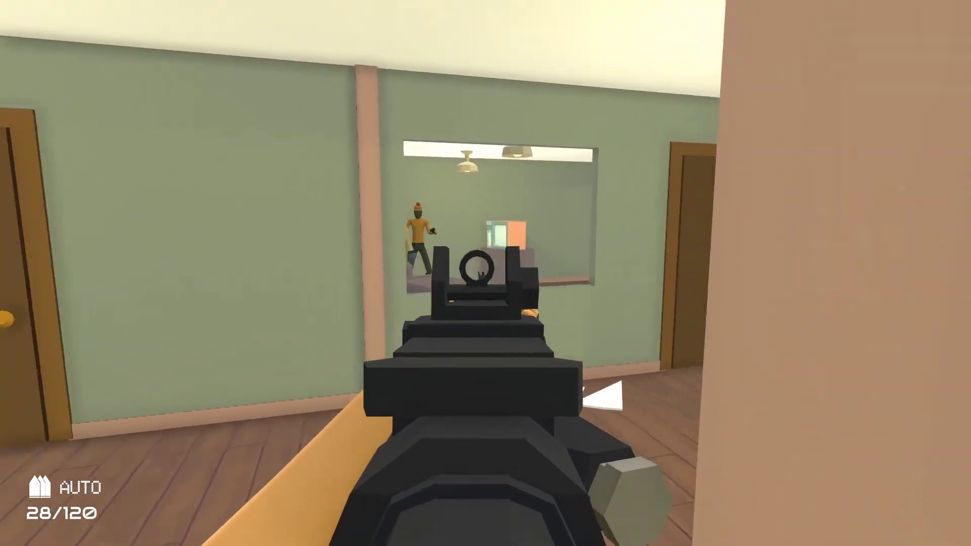
pyautogui.click(486, 273)
pyautogui.click(485, 273)
pyautogui.click(486, 273)
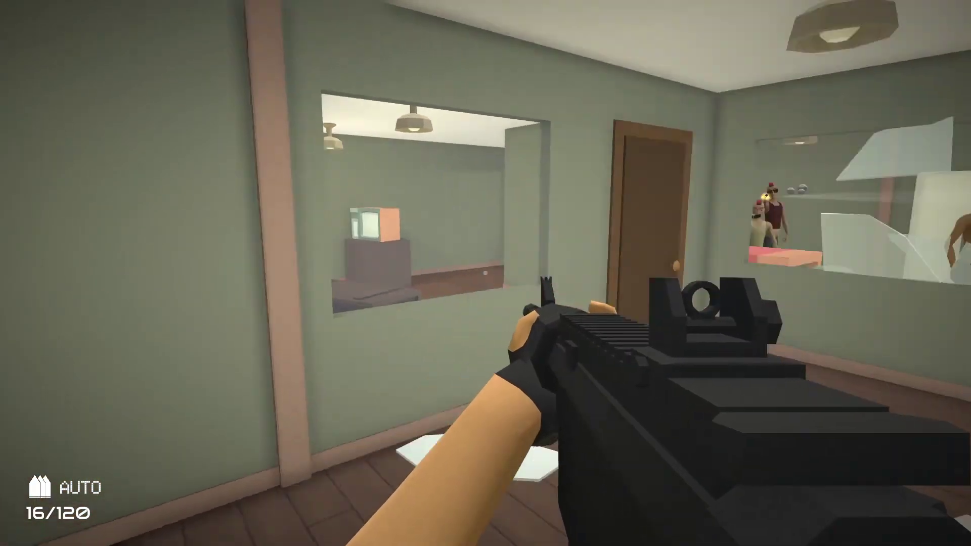